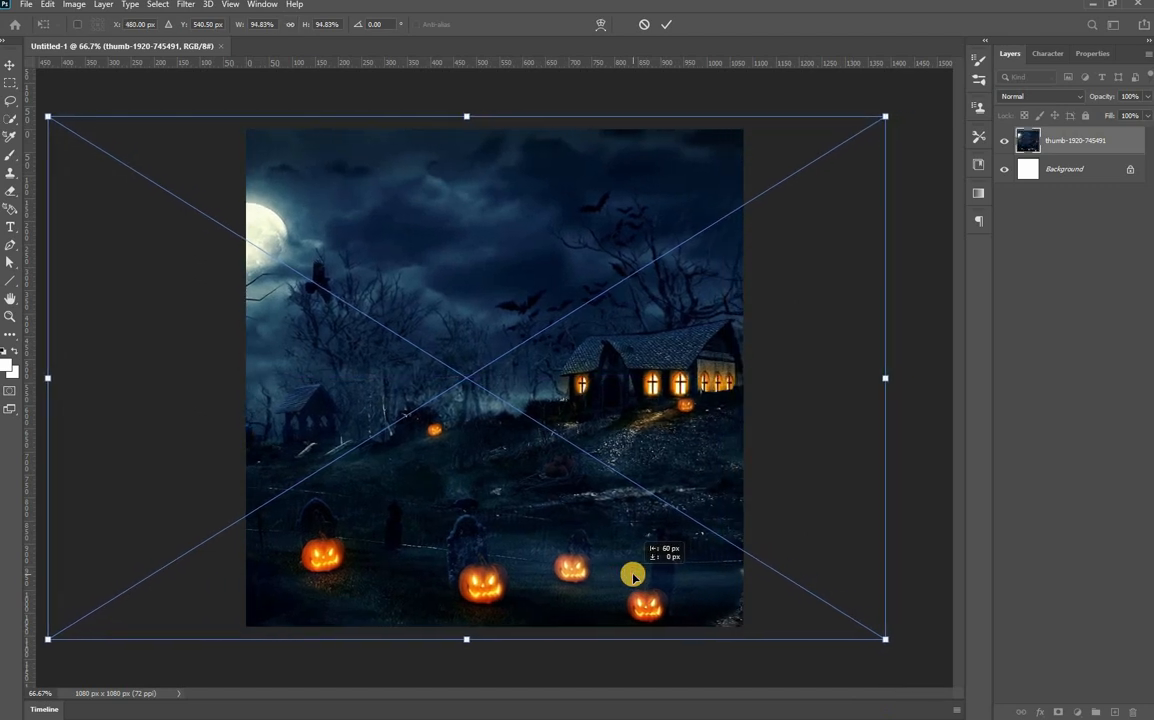
Step: Commit the night scene's placement and darken its lower part with upward black-to-transparent gradients on a new layer
{"action": "key", "text": "Return"}
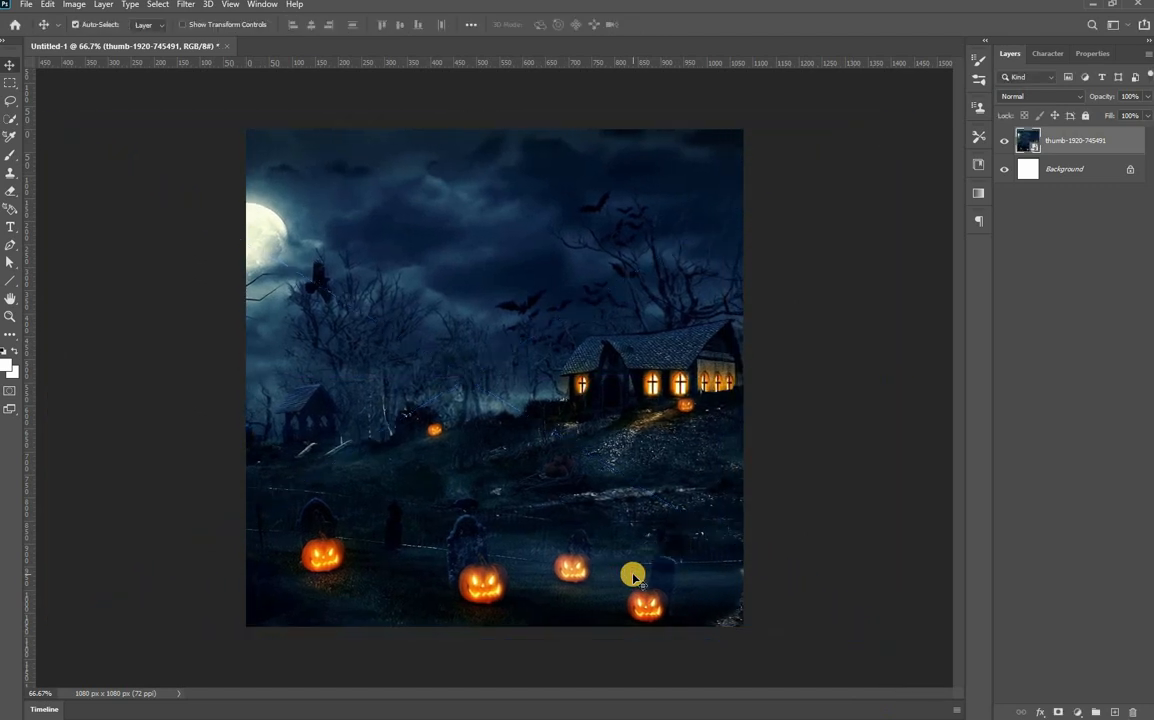
{"action": "left_click", "coordinate": [1113, 711]}
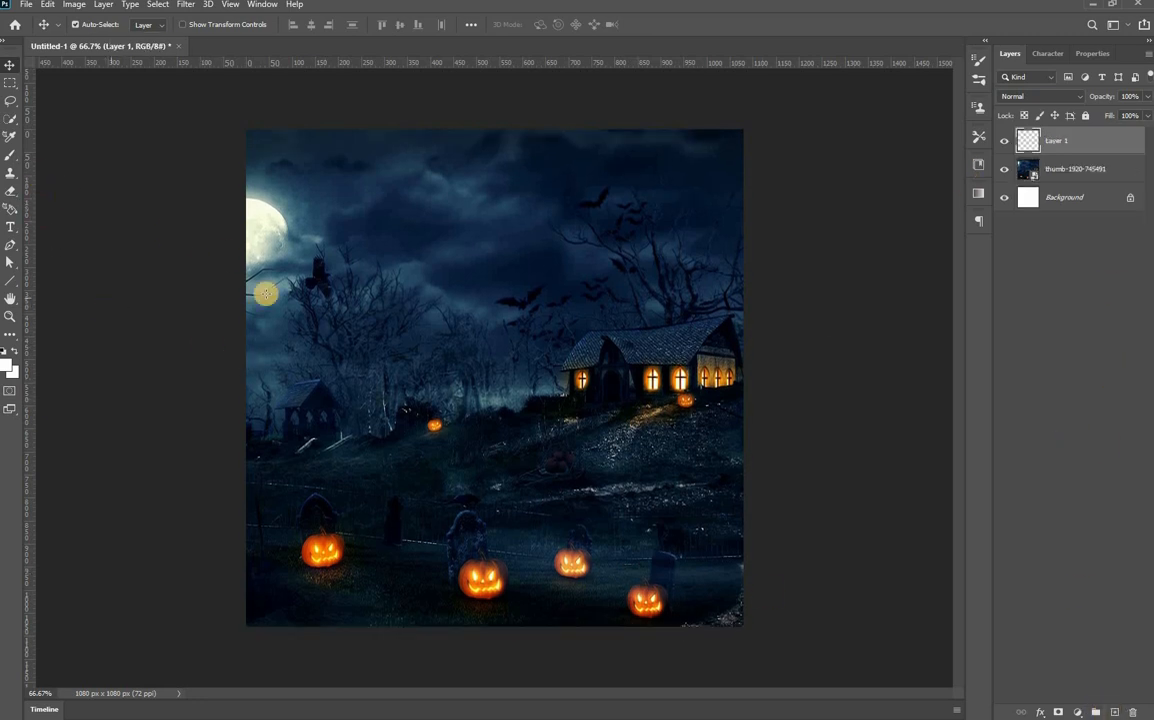
{"action": "key", "text": "g"}
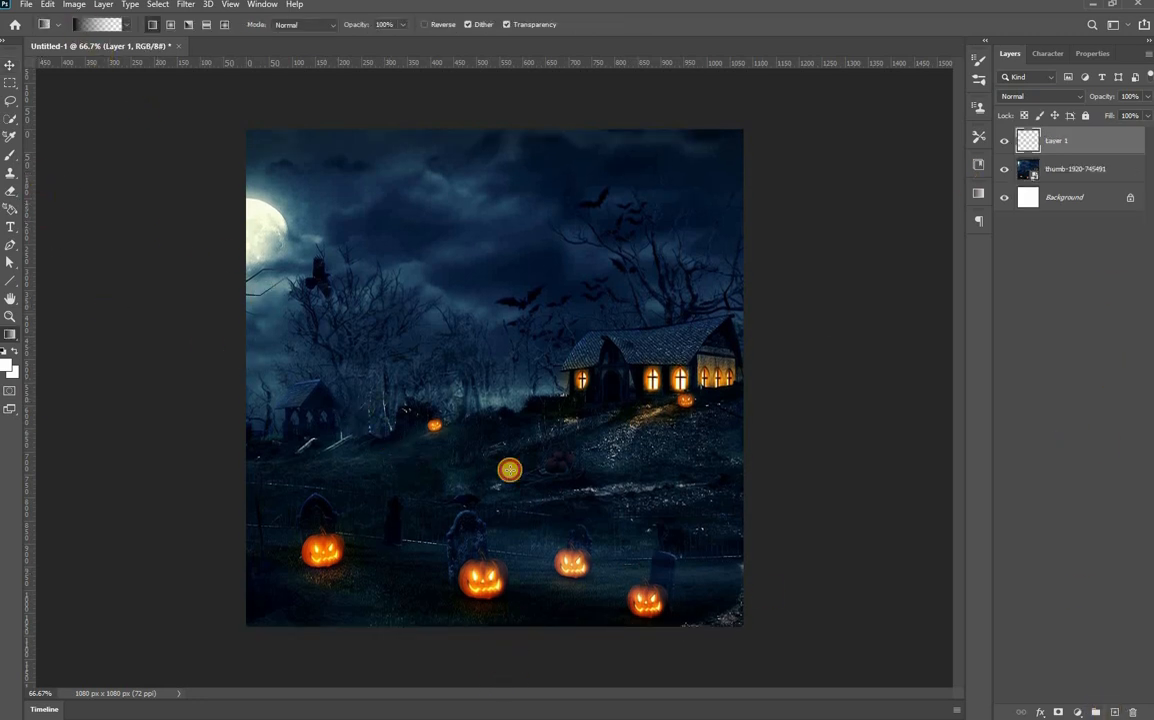
{"action": "key", "text": "ctrl+z"}
{"action": "left_click", "coordinate": [4, 350]}
{"action": "left_click_drag", "start_coordinate": [465, 677], "coordinate": [466, 438]}
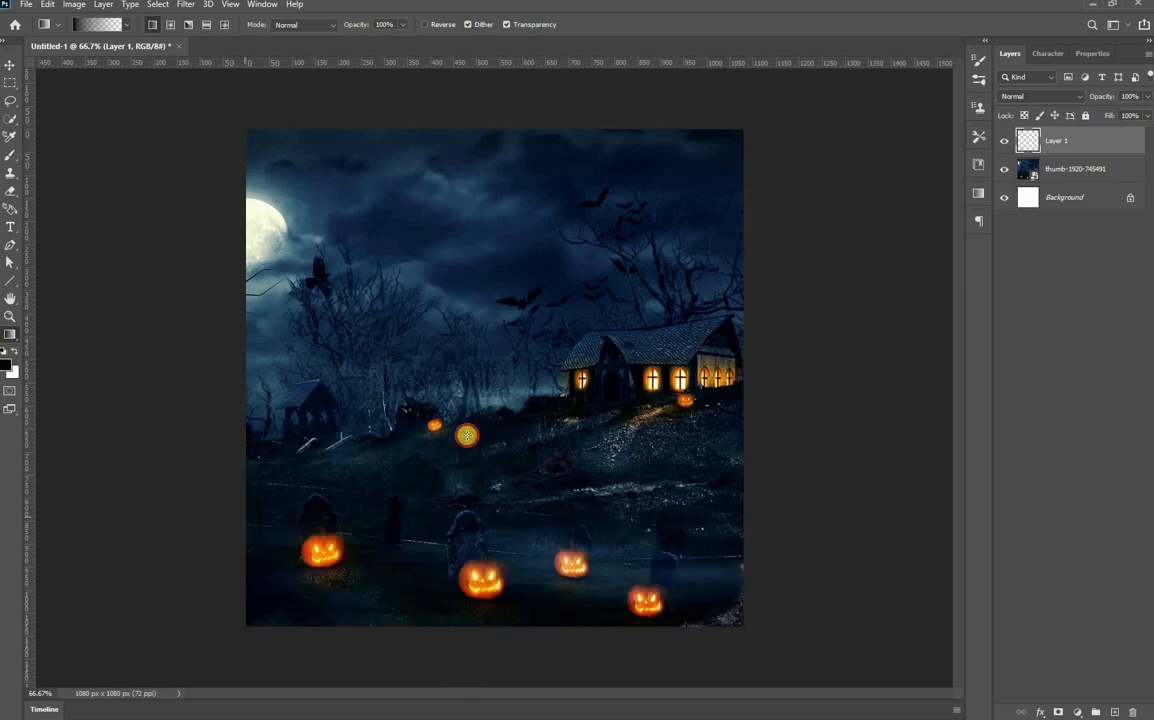
{"action": "mouse_move", "coordinate": [506, 609]}
{"action": "left_mouse_down"}
{"action": "mouse_move", "coordinate": [515, 647]}
{"action": "mouse_move", "coordinate": [518, 621]}
{"action": "left_mouse_up"}
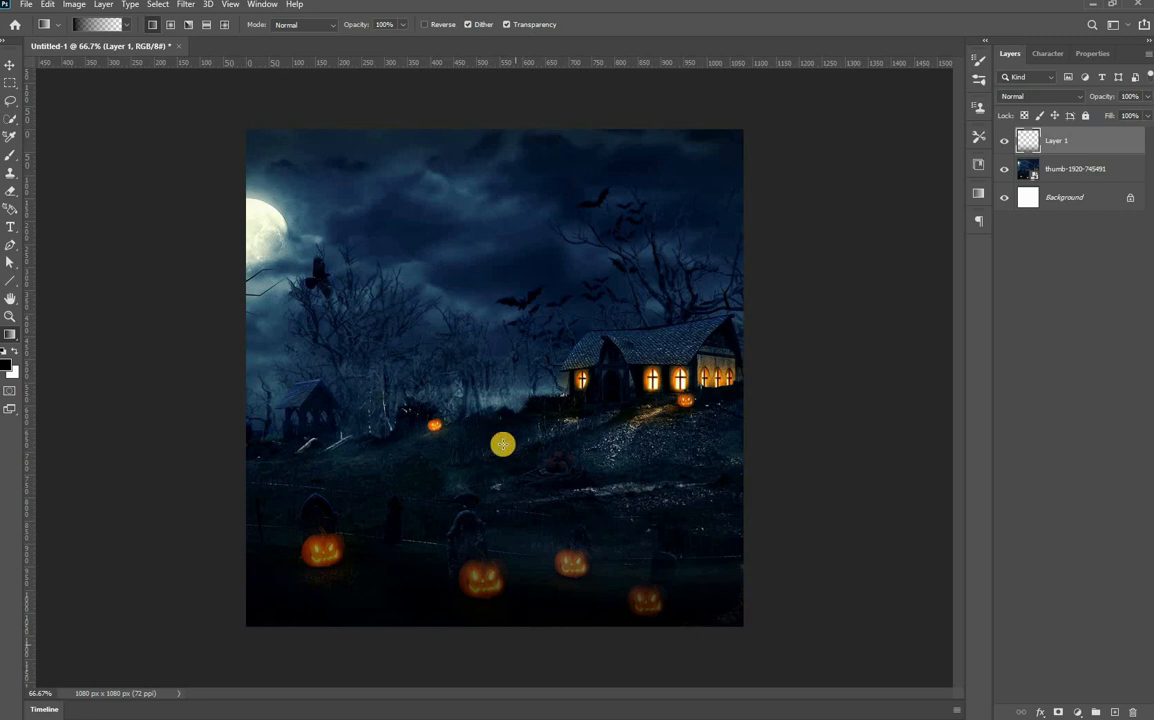
{"action": "key", "text": "v"}
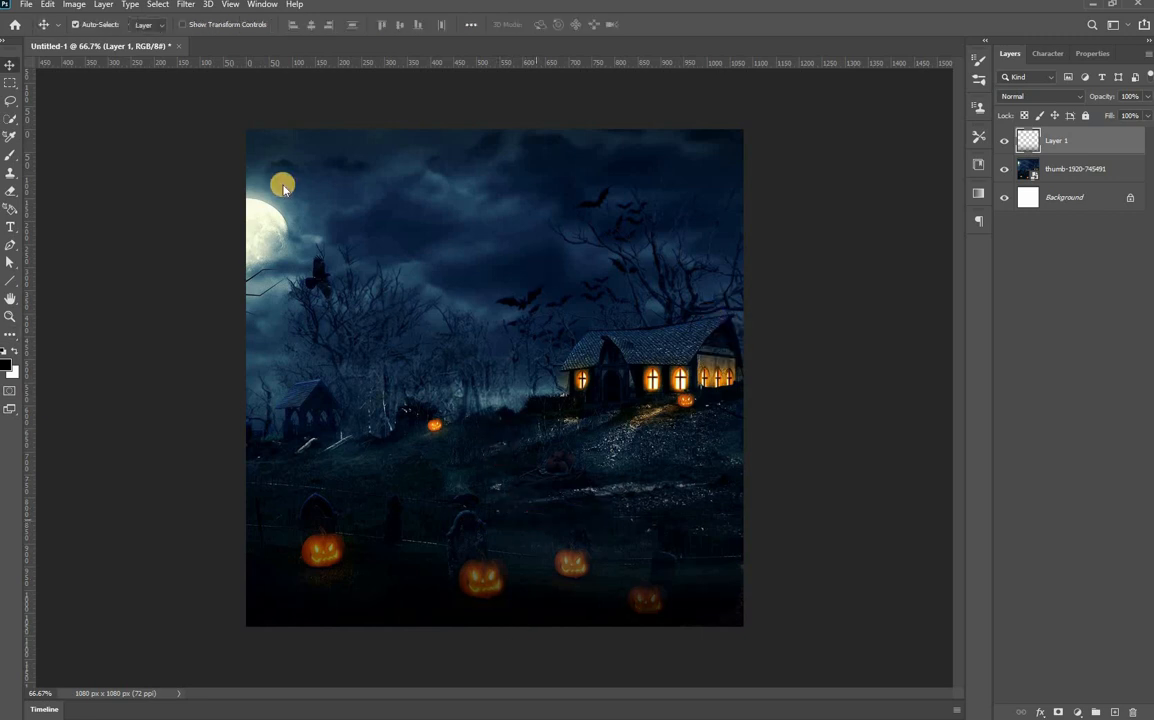
Step: Save the document as a Photoshop file named Halloween in the Downloads folder
{"action": "key", "text": "ctrl+s"}
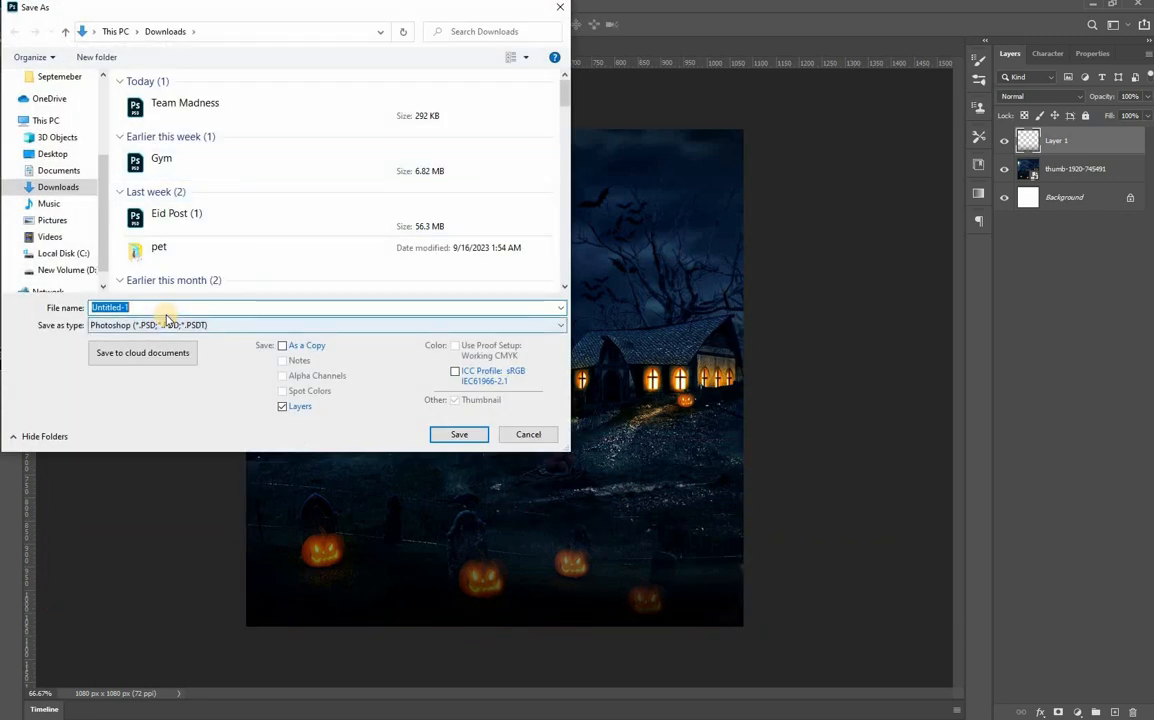
{"action": "type", "text": "Hallowee"}
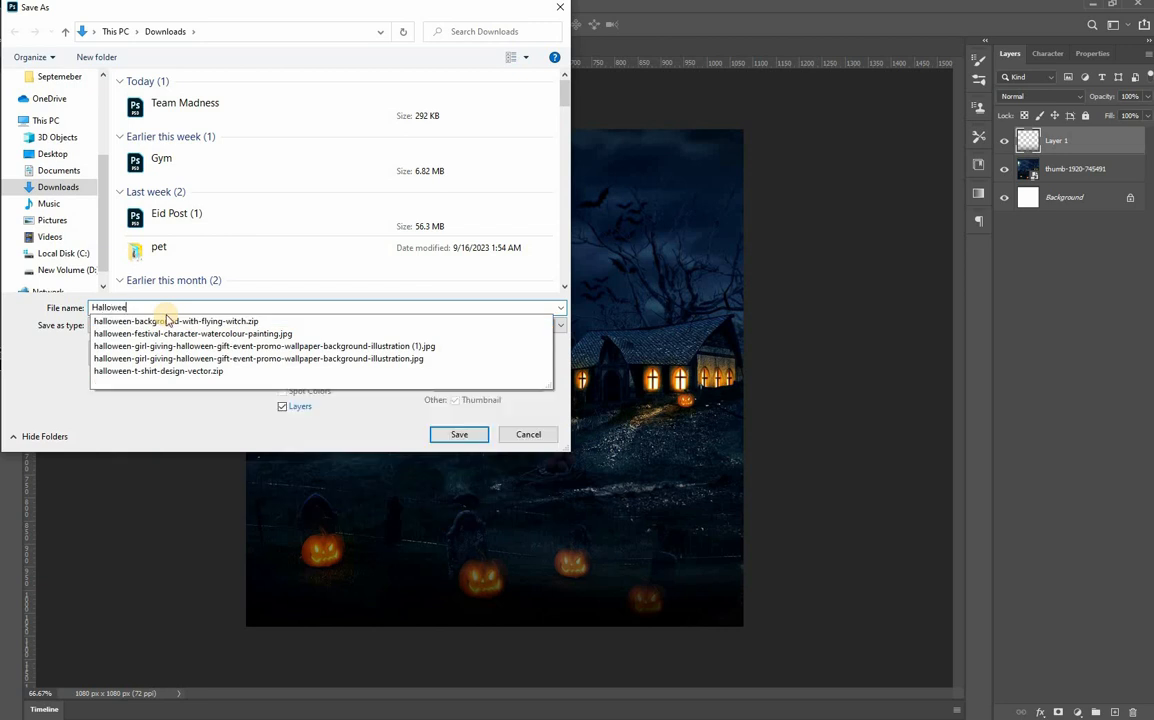
{"action": "type", "text": "m"}
{"action": "key", "text": "BackSpace"}
{"action": "type", "text": "n"}
{"action": "key", "text": "Return"}
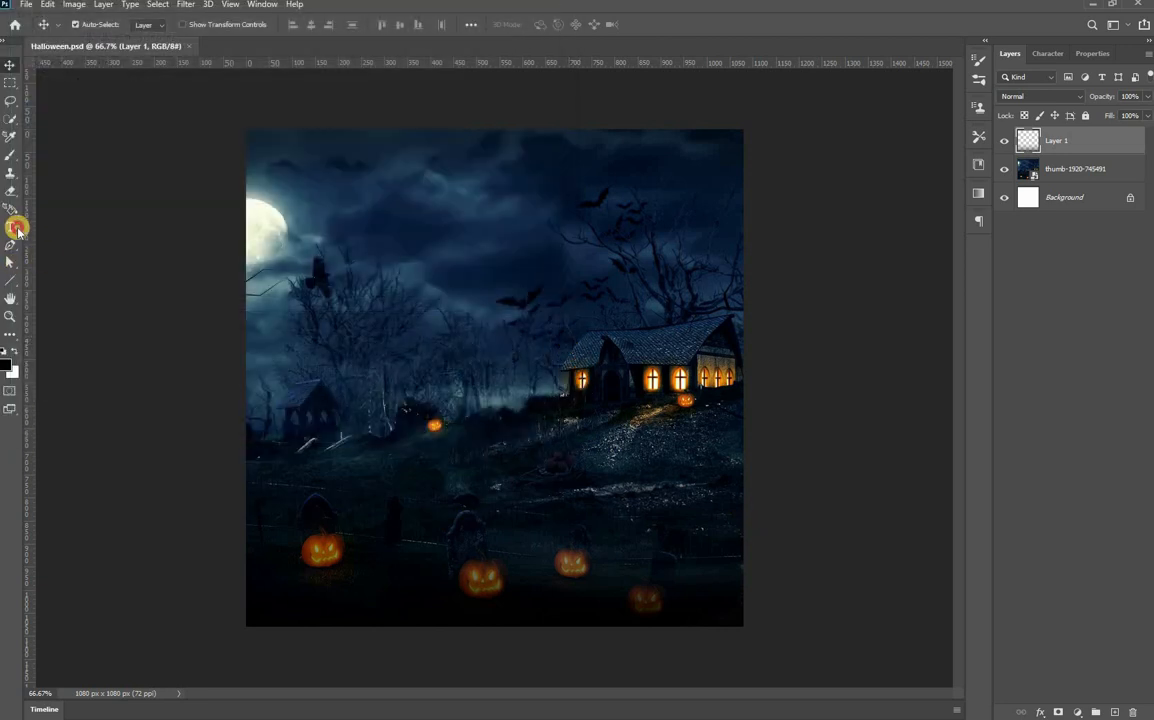
Step: Add the all-caps heading "Halloween" in Scorched Earth across the night sky and enlarge it
{"action": "left_click", "coordinate": [17, 230]}
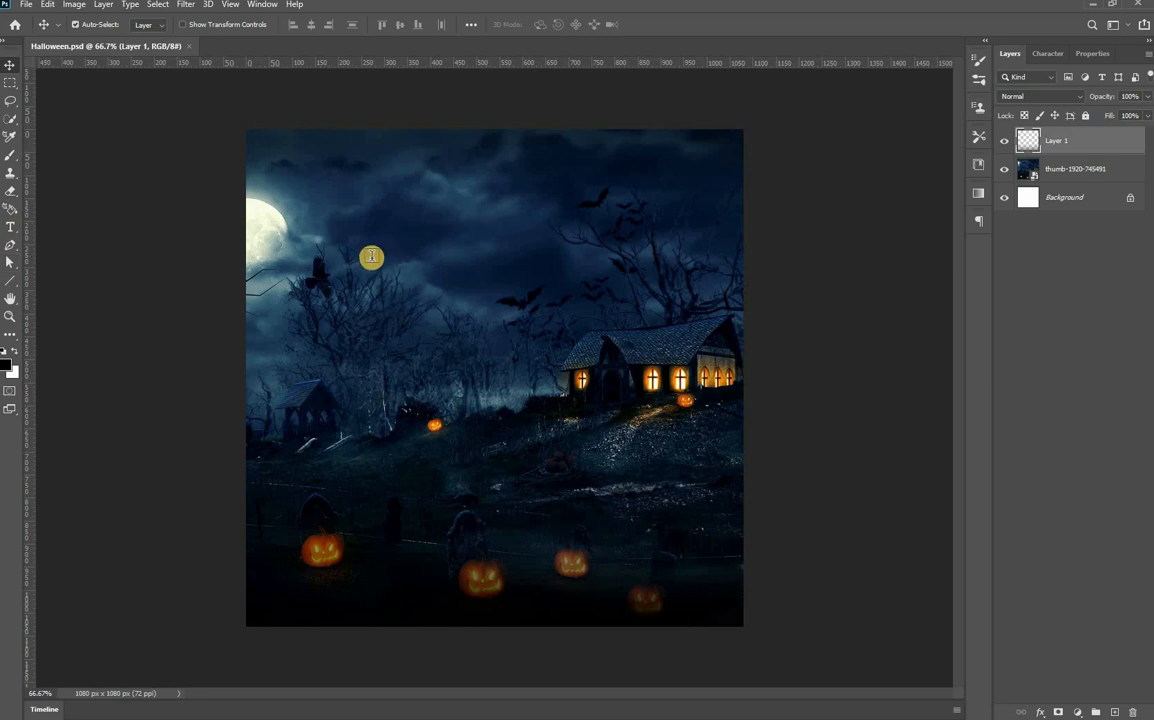
{"action": "left_click", "coordinate": [569, 255]}
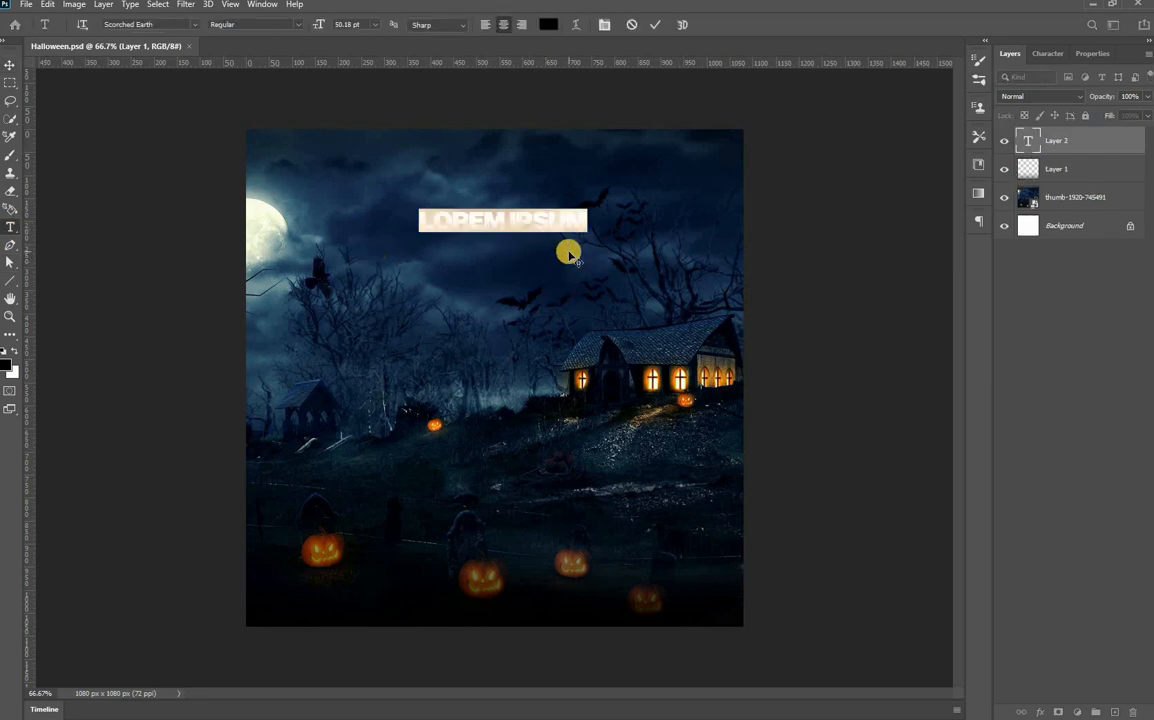
{"action": "type", "text": "HALLOWeen"}
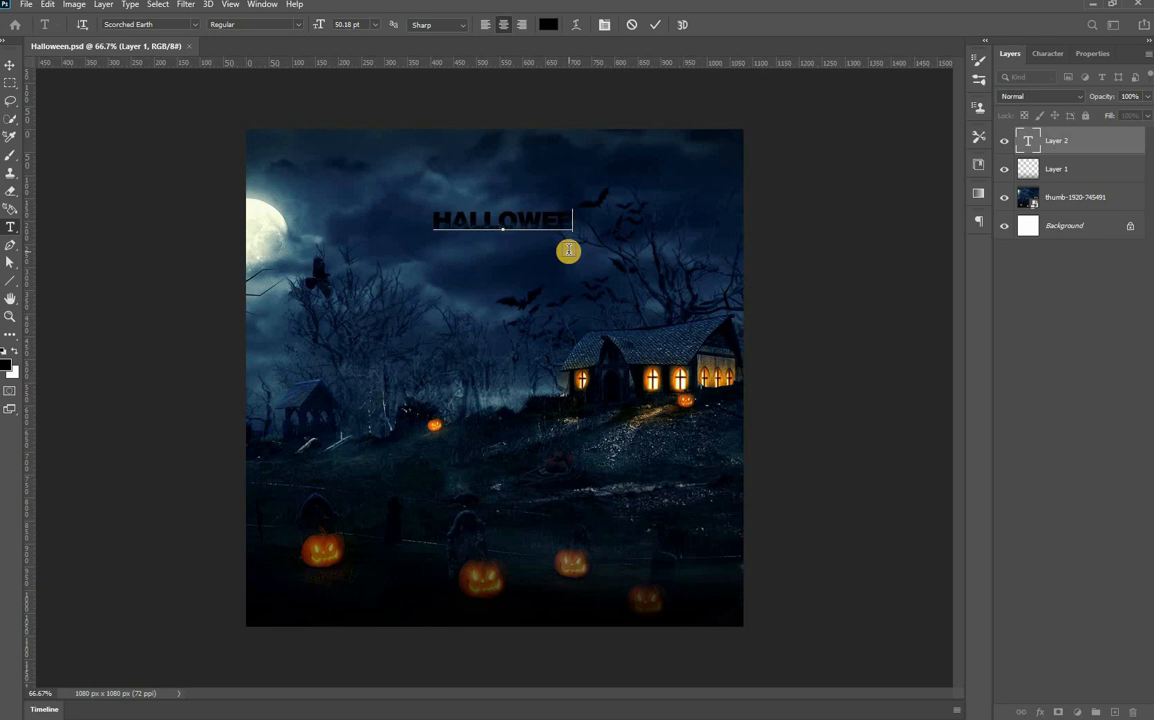
{"action": "key", "text": "ctrl+Return"}
{"action": "key", "text": "v"}
{"action": "key", "text": "ctrl+t"}
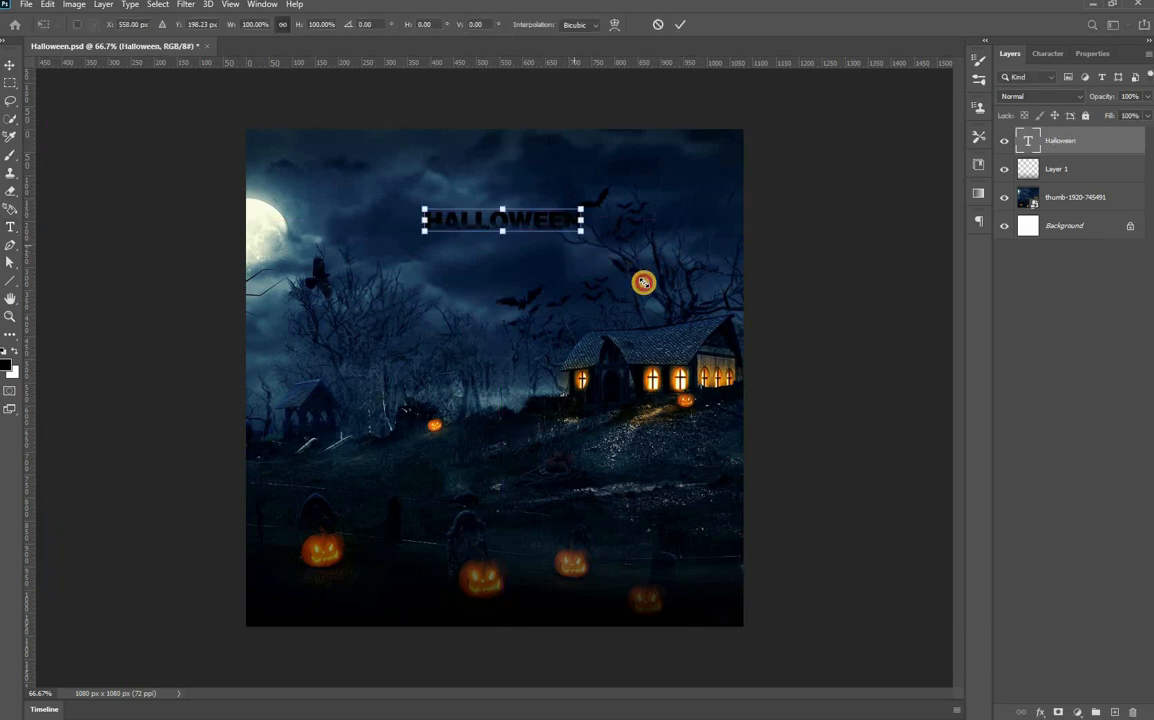
{"action": "left_click_drag", "start_coordinate": [643, 285], "coordinate": [880, 238]}
{"action": "key", "text": "Return"}
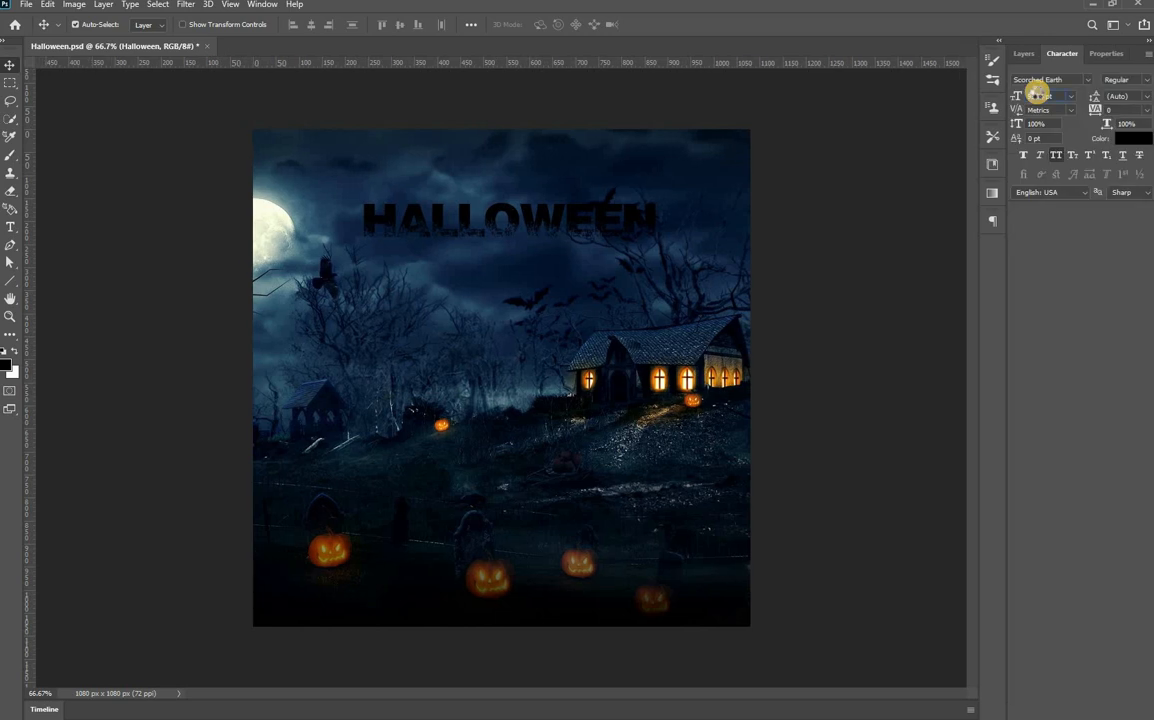
Step: Set the heading's font size to 122 pt and its text colour to orange fb880d
{"action": "left_click", "coordinate": [1130, 137]}
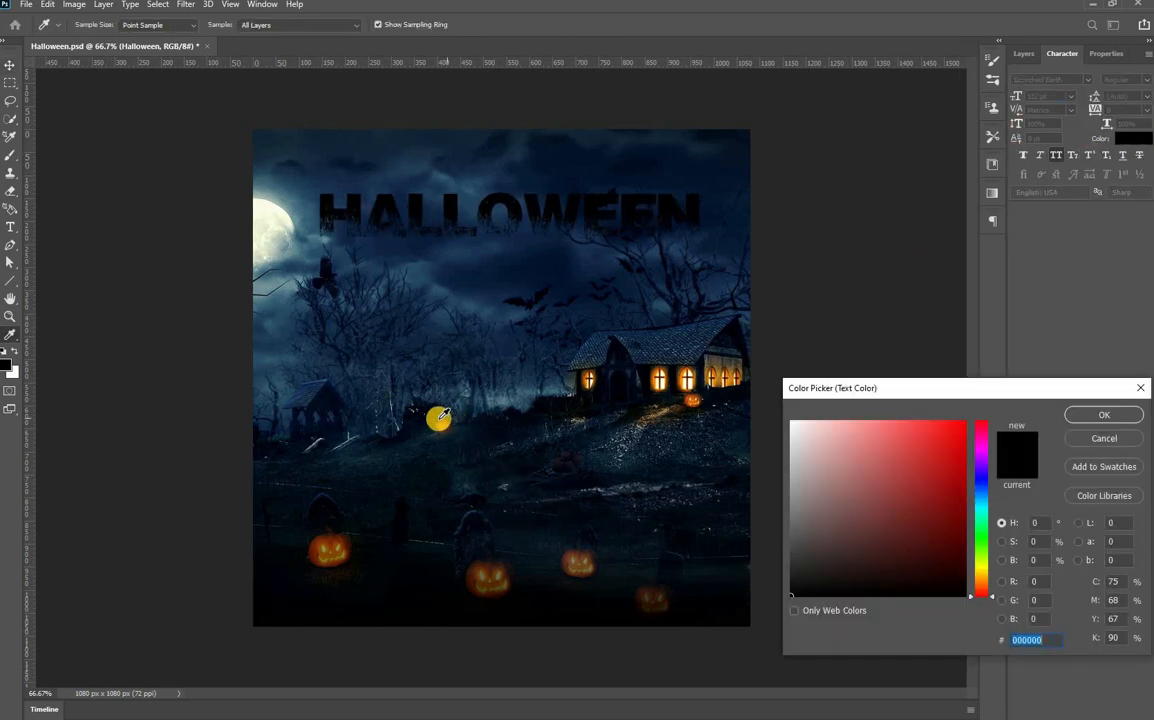
{"action": "type", "text": "9a440a"}
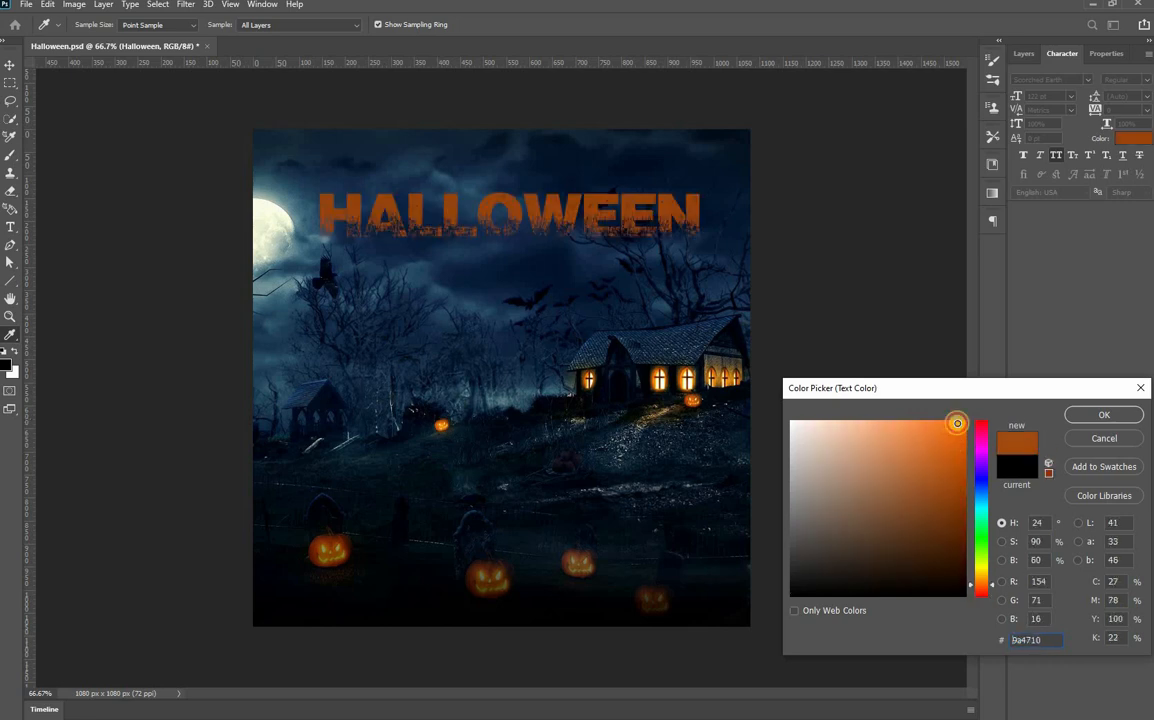
{"action": "left_click", "coordinate": [956, 422]}
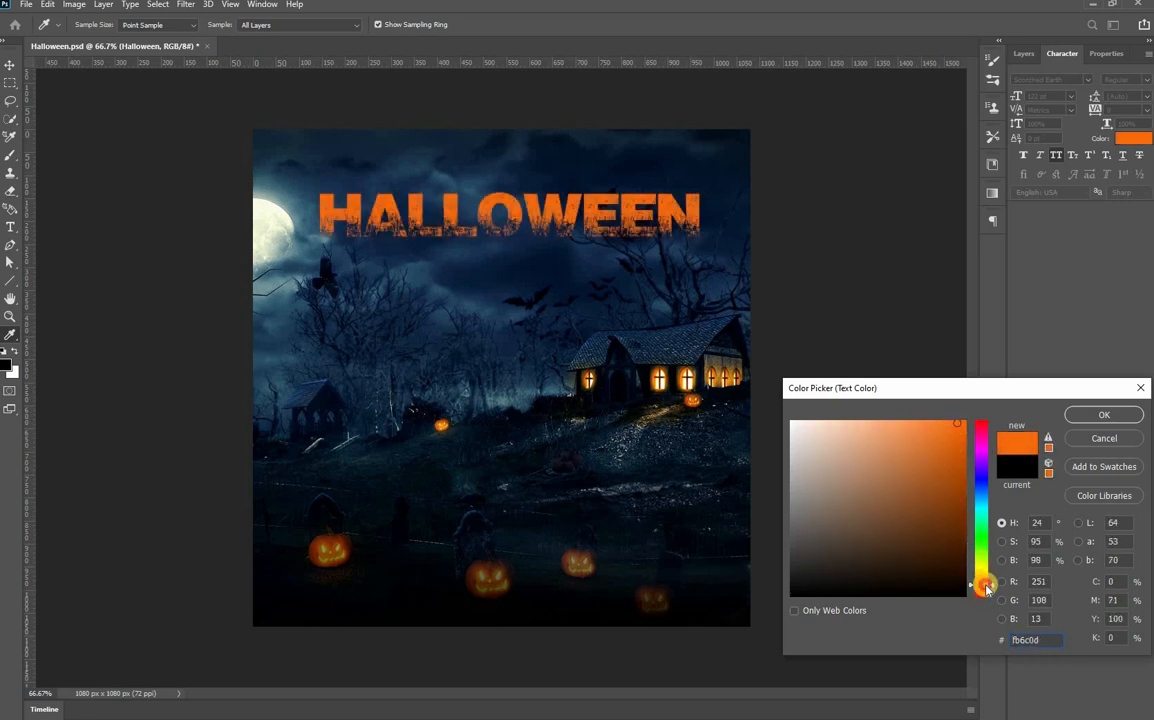
{"action": "left_click_drag", "start_coordinate": [985, 587], "coordinate": [984, 581]}
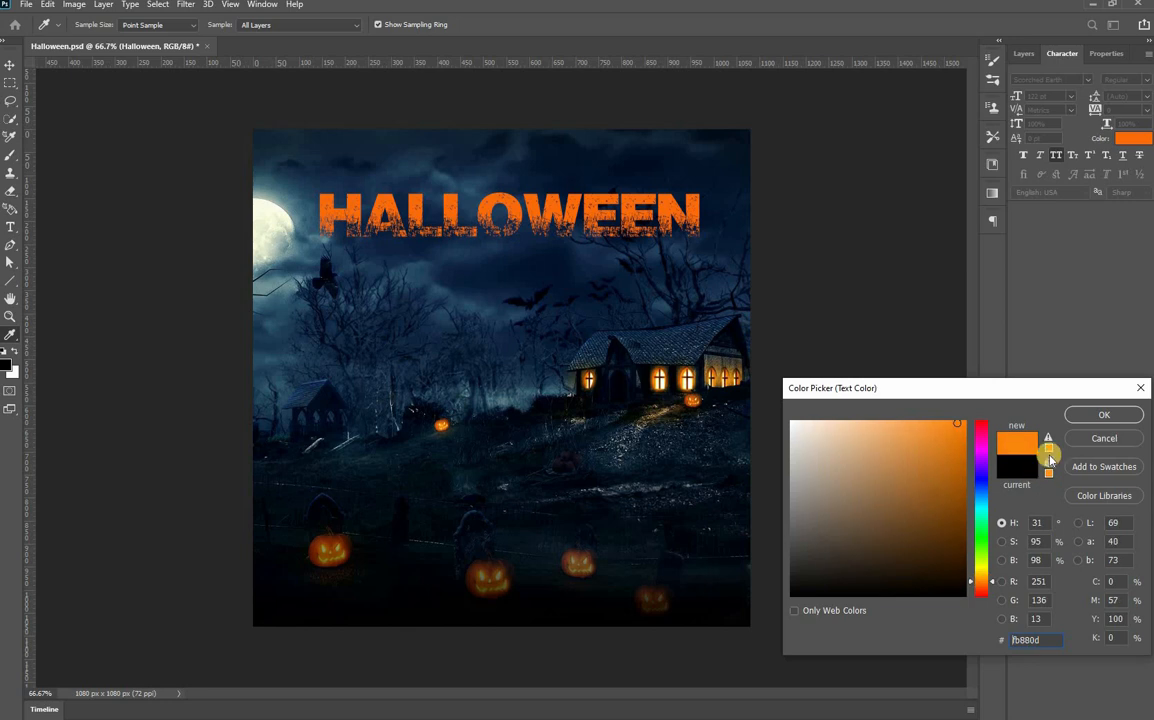
{"action": "left_click", "coordinate": [1103, 412]}
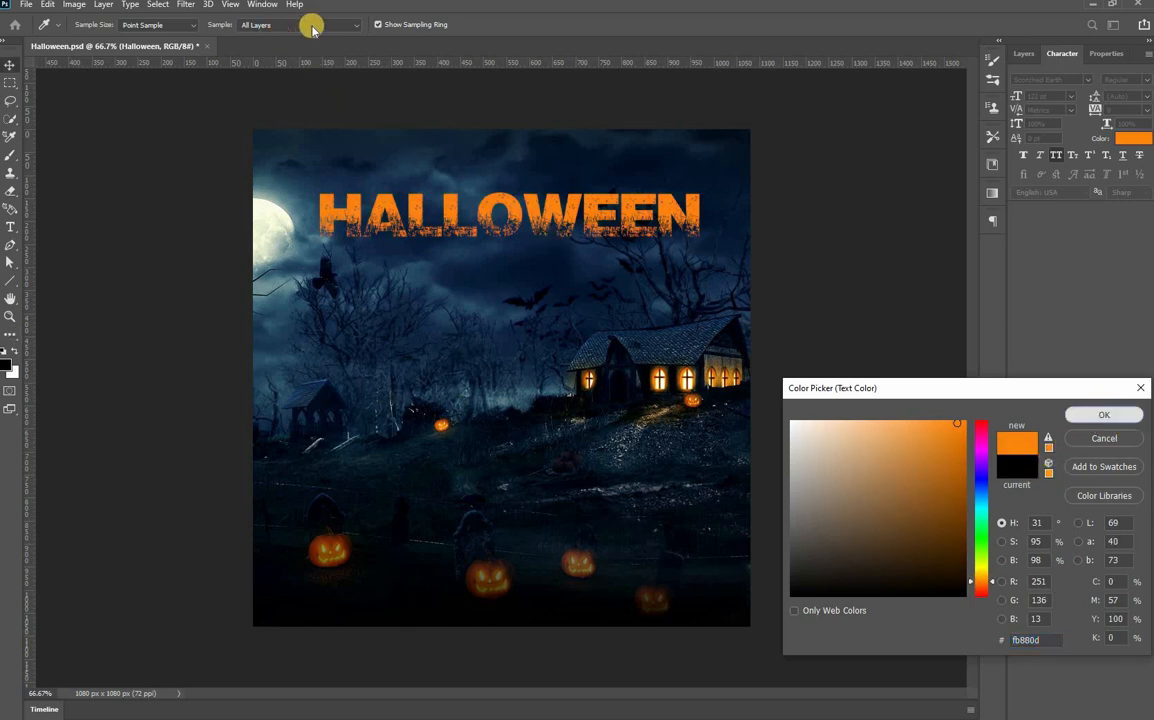
{"action": "key", "text": "ctrl+d"}
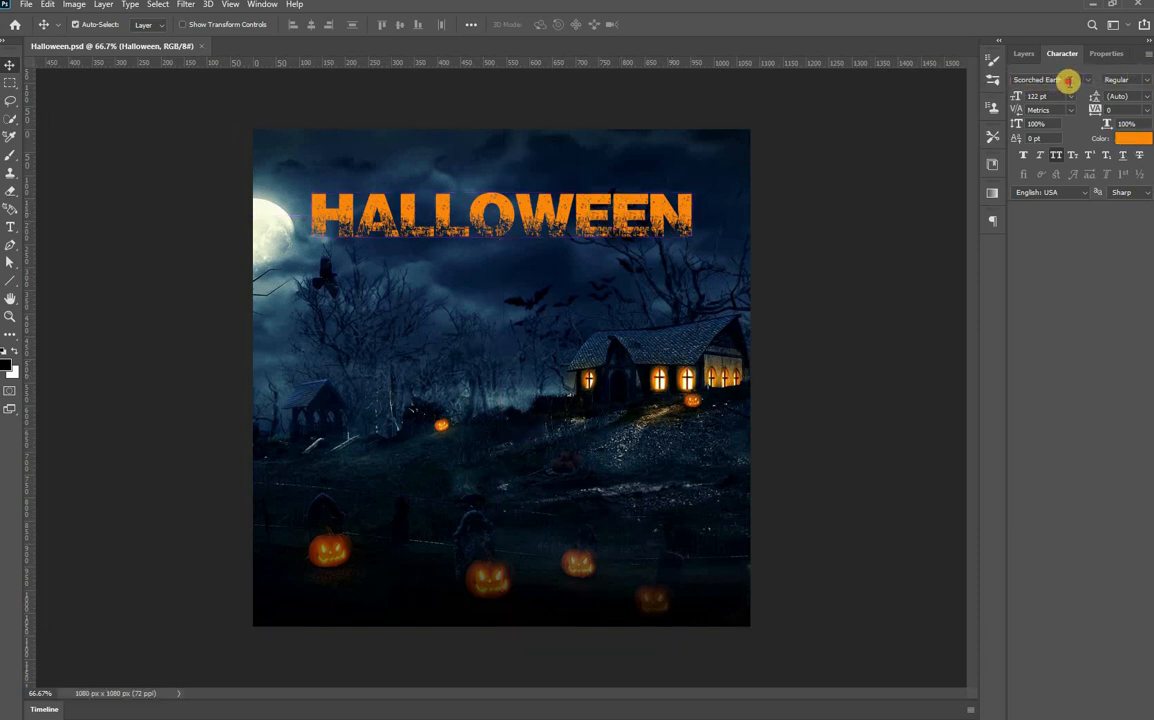
Step: Start a new text layer below the heading and set its font to Anacondas Regular
{"action": "left_click", "coordinate": [1066, 81]}
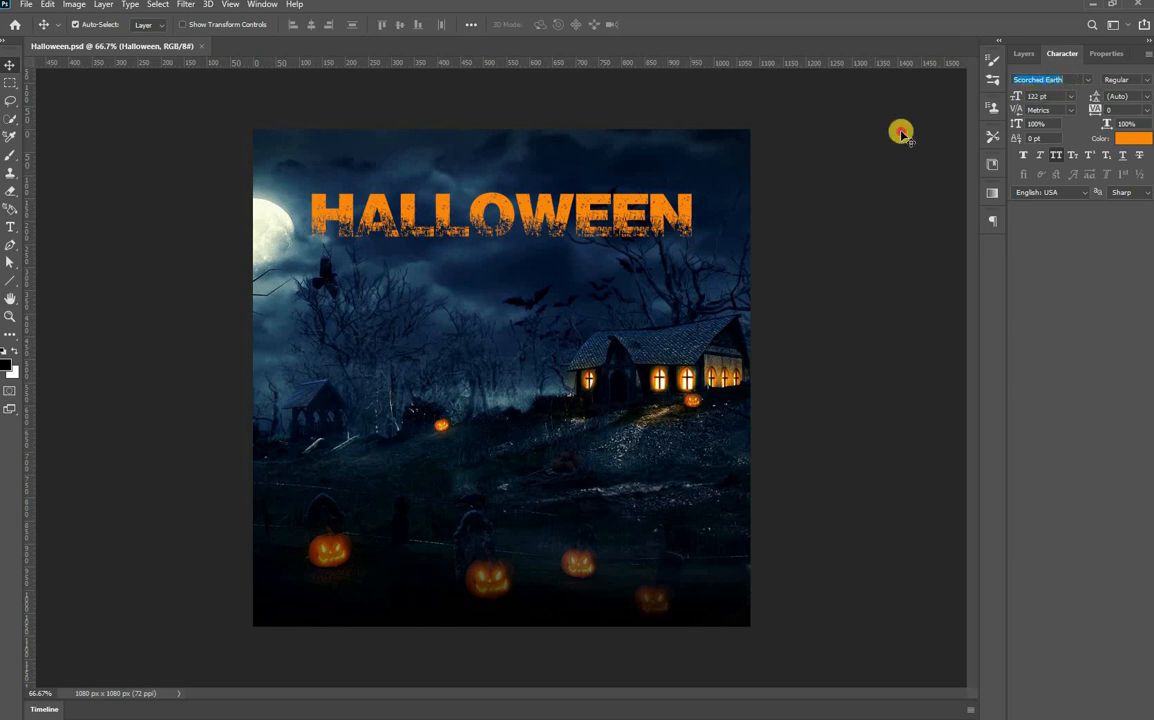
{"action": "left_click", "coordinate": [502, 233]}
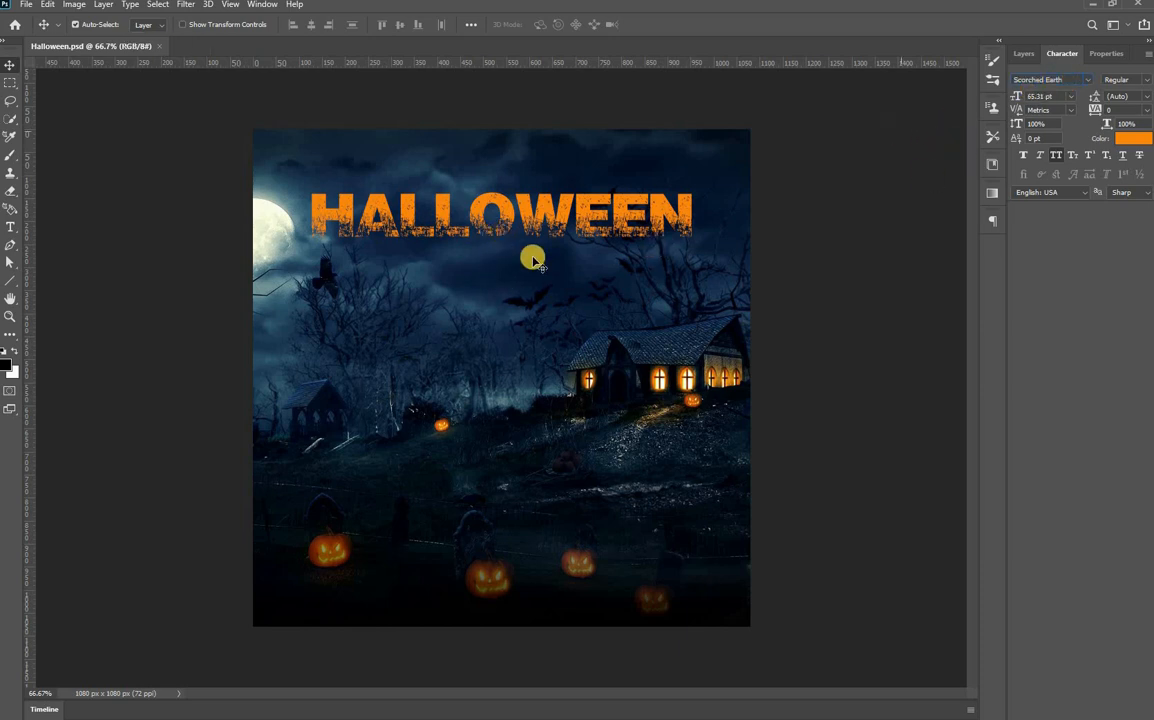
{"action": "key", "text": "ctrl+z"}
{"action": "left_click", "coordinate": [9, 230]}
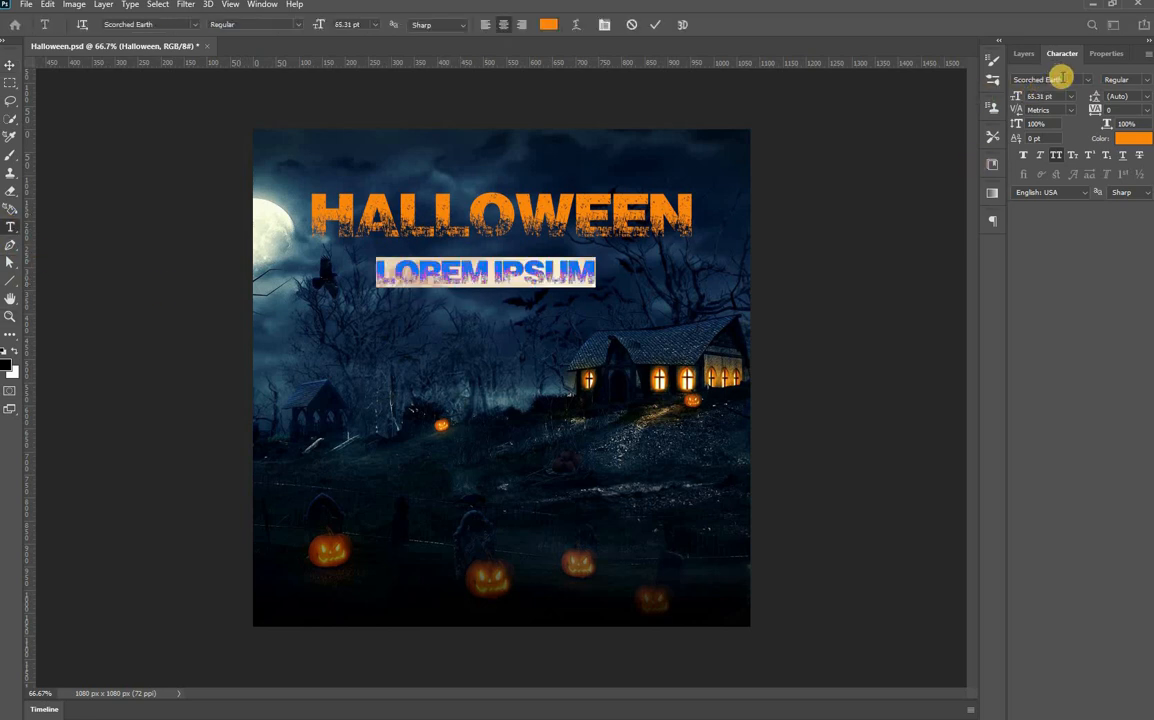
{"action": "type", "text": "ana"}
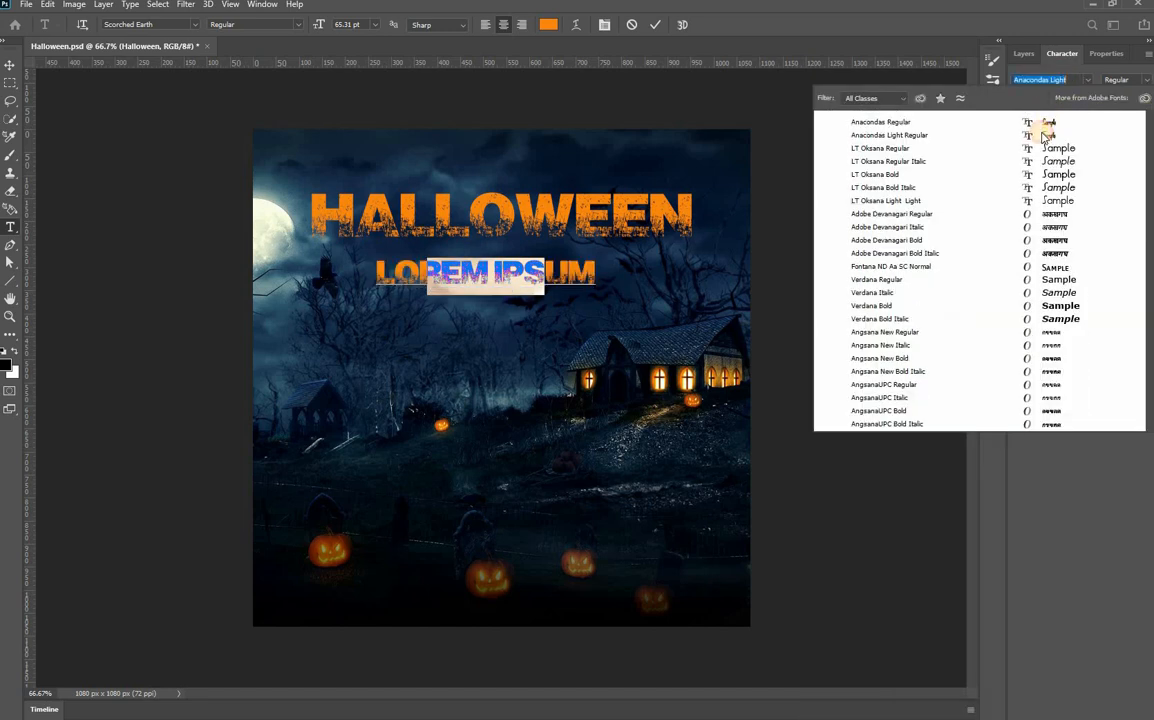
{"action": "left_click", "coordinate": [1050, 124]}
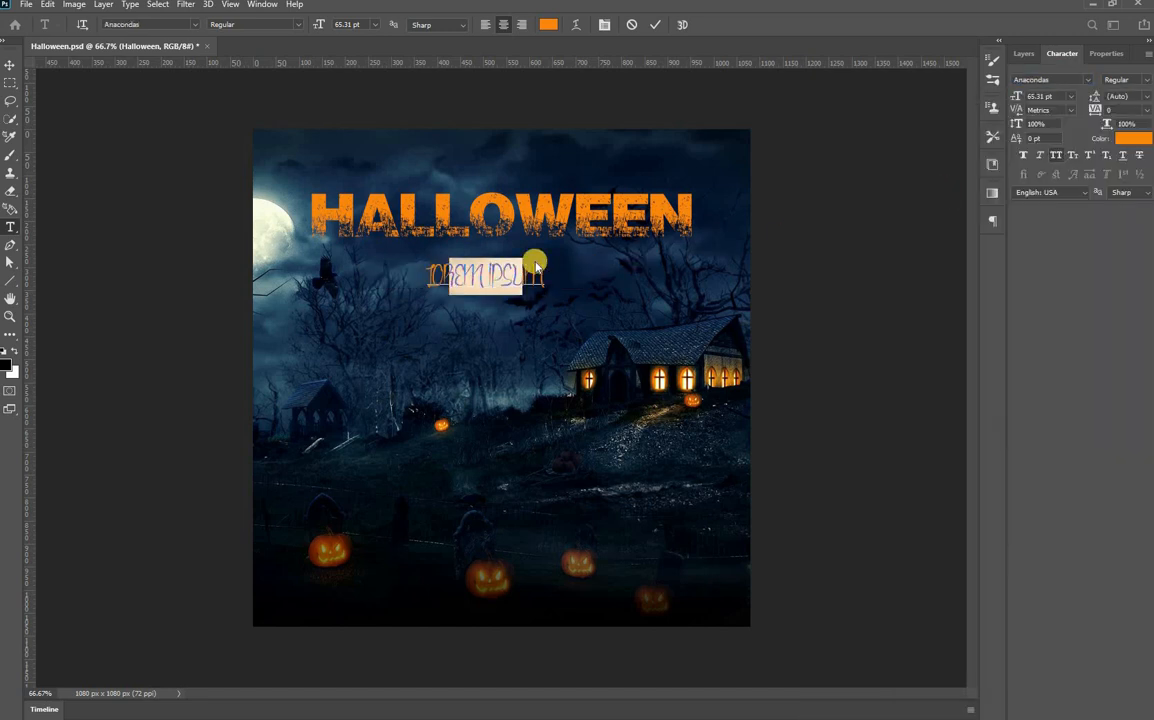
Step: Enter "Party" as the new text with All Caps off and fill it with white
{"action": "type", "text": "D"}
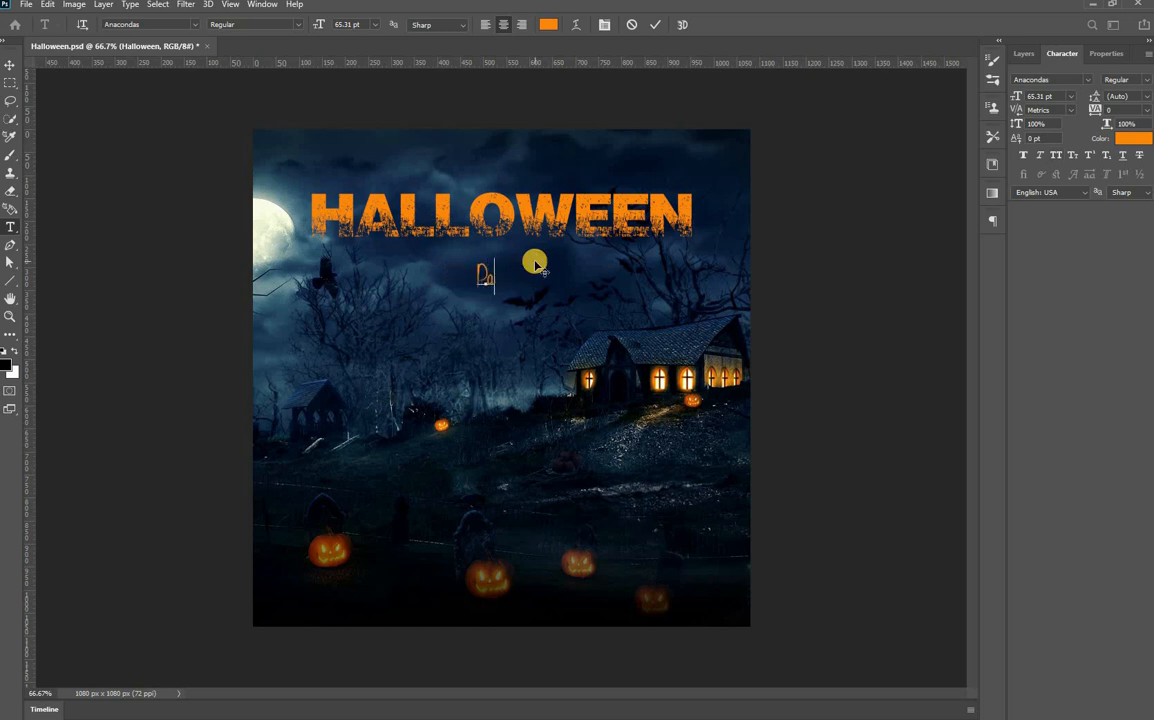
{"action": "key", "text": "ctrl+Return"}
{"action": "key", "text": "v"}
{"action": "key", "text": "ctrl+BackSpace"}
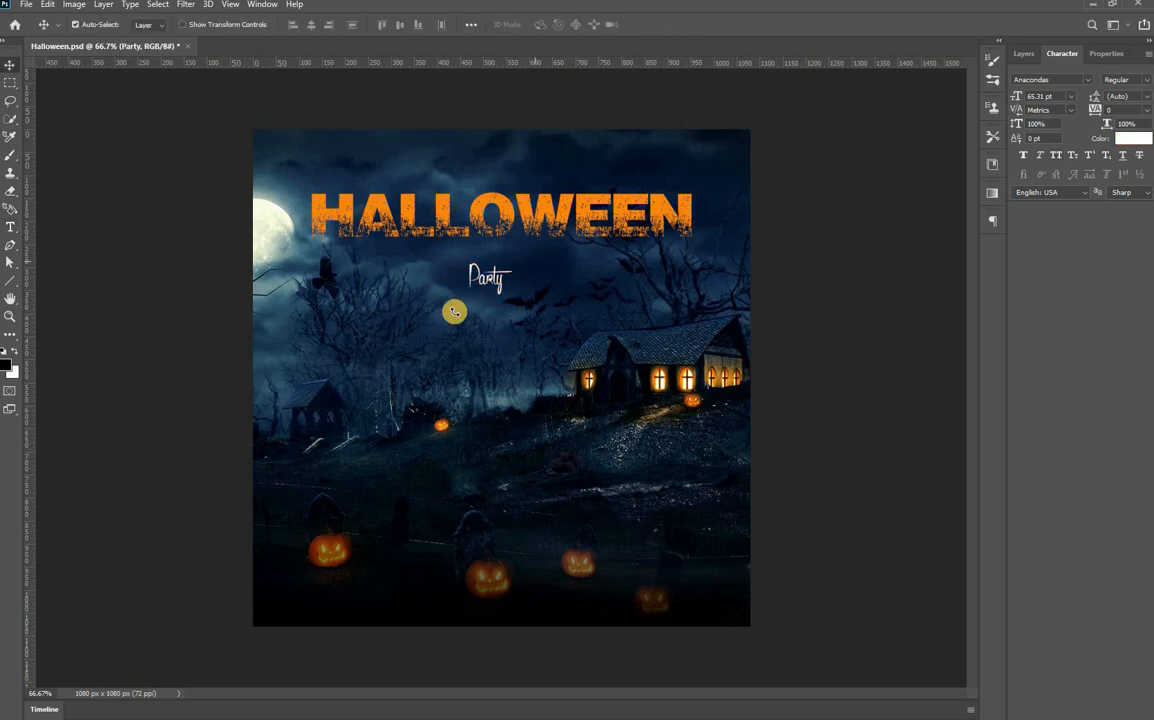
Step: Scale "Party" up to about 454% so it overlaps the lower edge of the heading
{"action": "key", "text": "ctrl+t"}
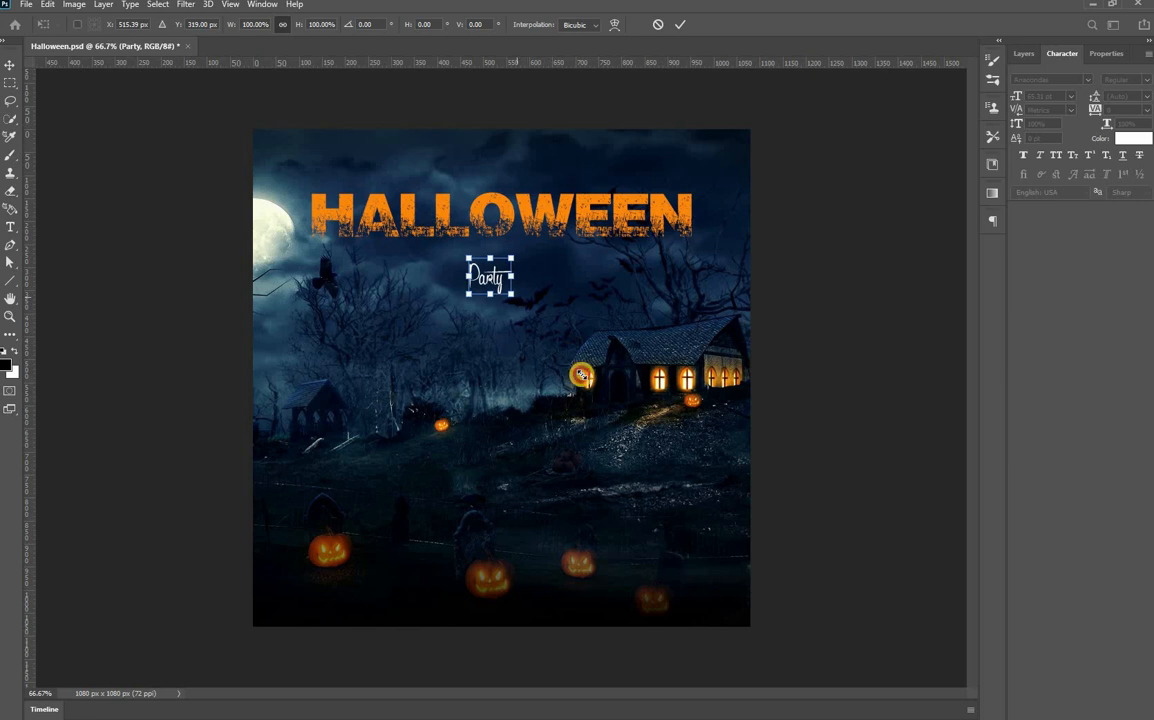
{"action": "left_click_drag", "start_coordinate": [513, 295], "coordinate": [528, 319]}
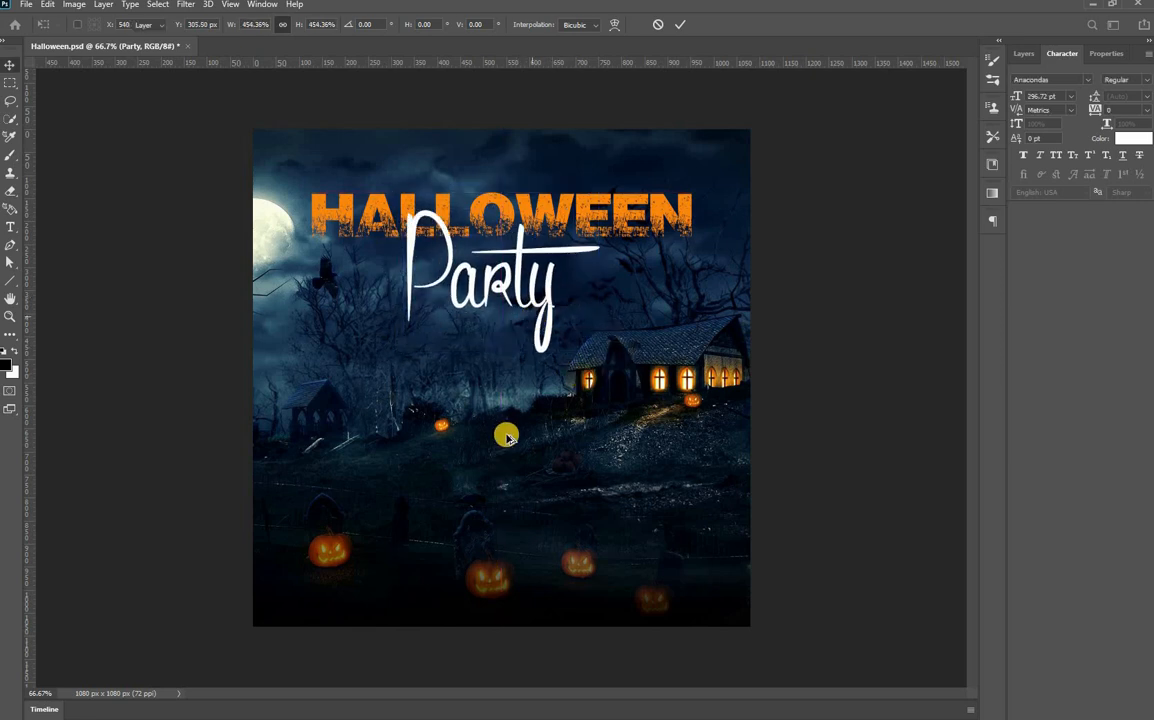
{"action": "key", "text": "Return"}
{"action": "scroll", "coordinate": [505, 437], "scroll_direction": "down", "scroll_amount": 3}
{"action": "scroll", "coordinate": [505, 437], "scroll_direction": "up", "scroll_amount": 3}
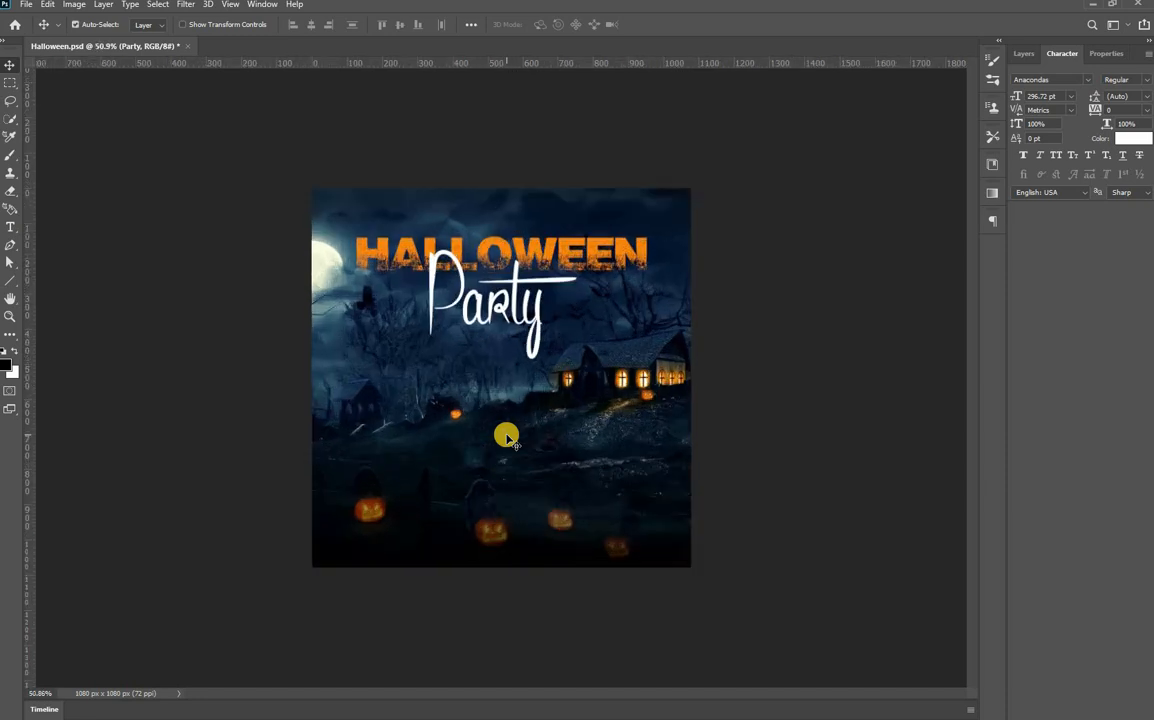
Step: Select the "Halloween" and "Party" texts together and move them down about 20 px
{"action": "left_click", "coordinate": [572, 241], "text": "shift"}
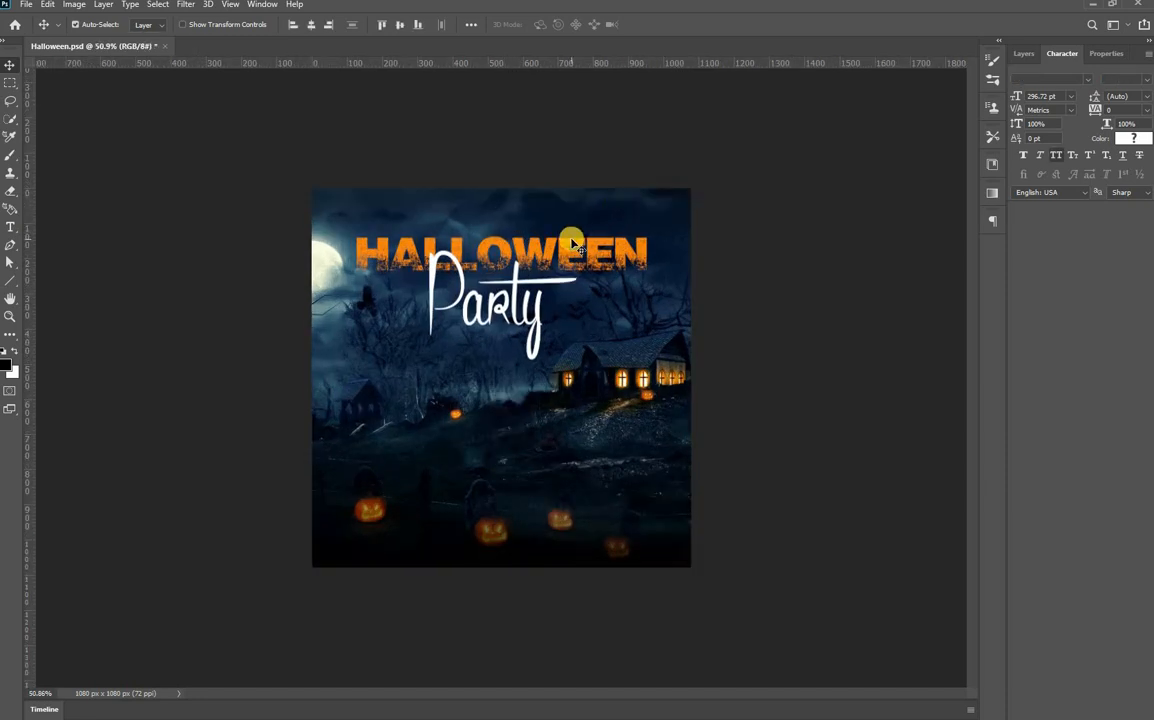
{"action": "key", "text": "shift+Down"}
{"action": "key", "text": "shift+Down"}
Step: Shift the background scene about 30 px to the left and save the document
{"action": "left_click", "coordinate": [626, 330]}
{"action": "left_click", "coordinate": [659, 332]}
{"action": "left_click_drag", "start_coordinate": [659, 332], "coordinate": [648, 332]}
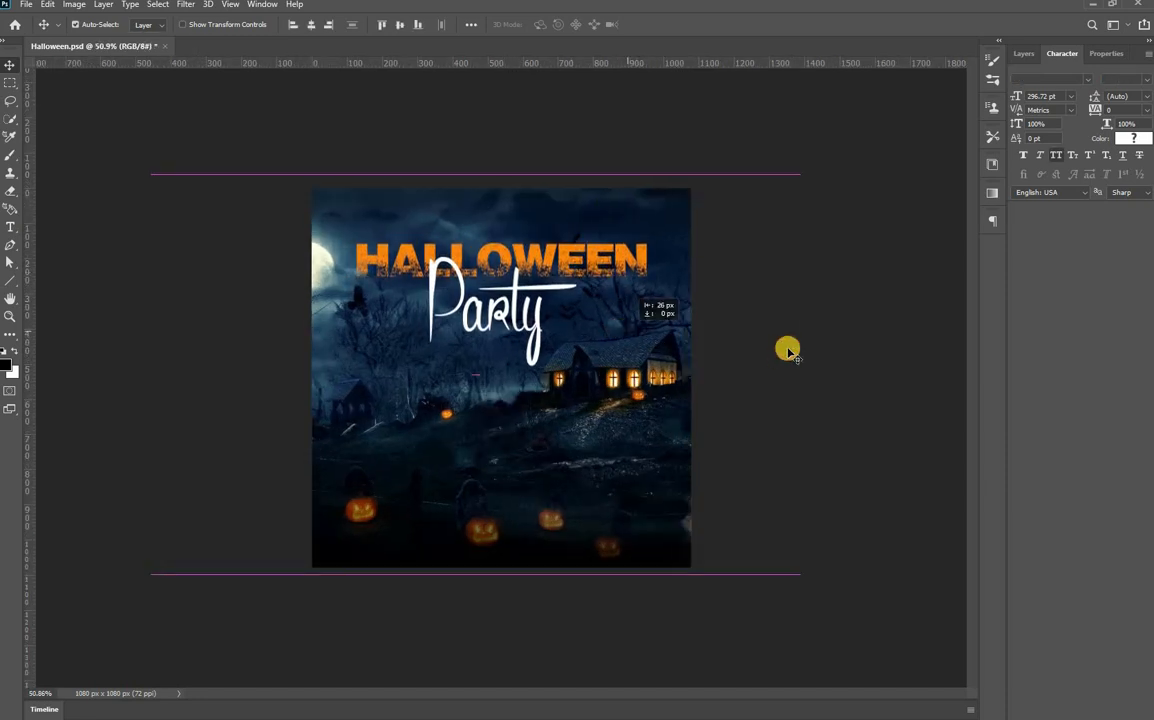
{"action": "key", "text": "ctrl+s"}
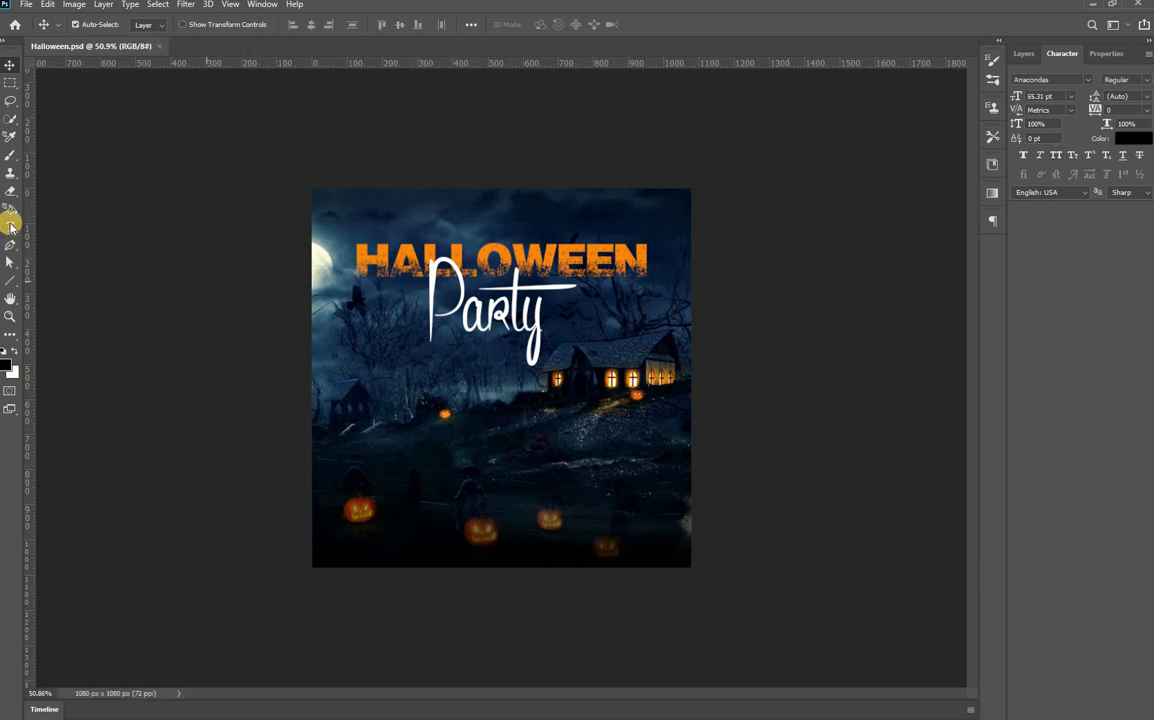
Step: Add the text "Presence Your Club" above the "Halloween" heading in Poppins Medium, All Caps, at 40 pt
{"action": "left_click", "coordinate": [10, 227]}
{"action": "left_click", "coordinate": [465, 219]}
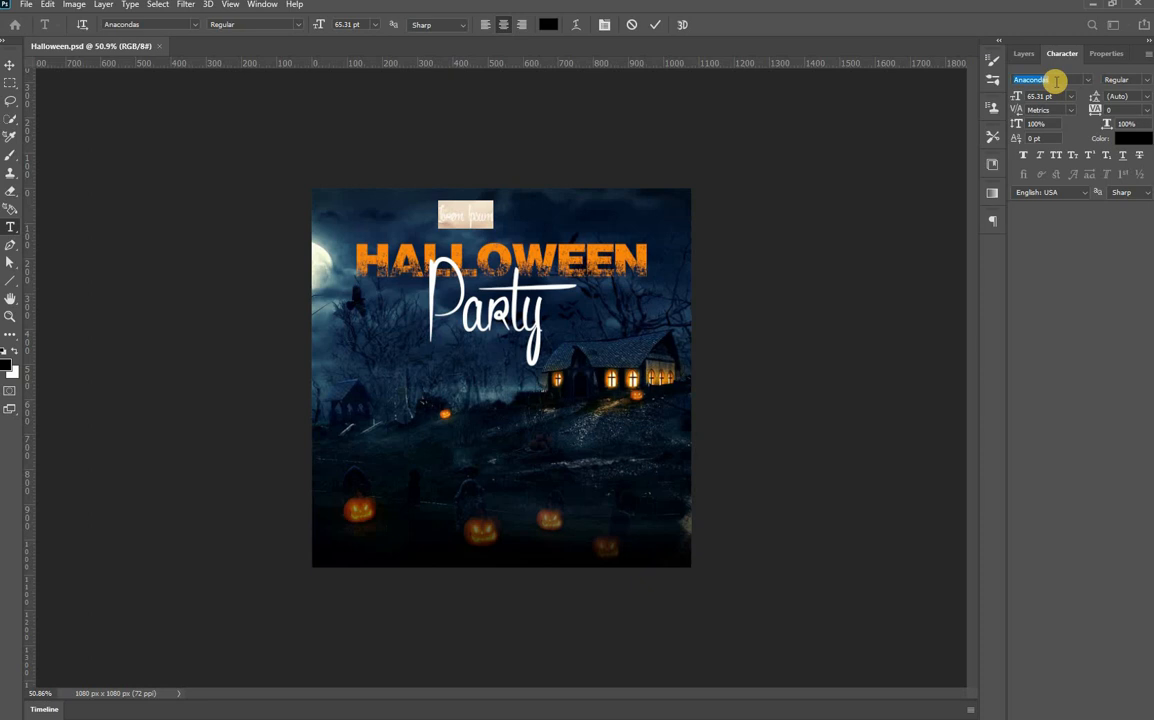
{"action": "type", "text": "poppins"}
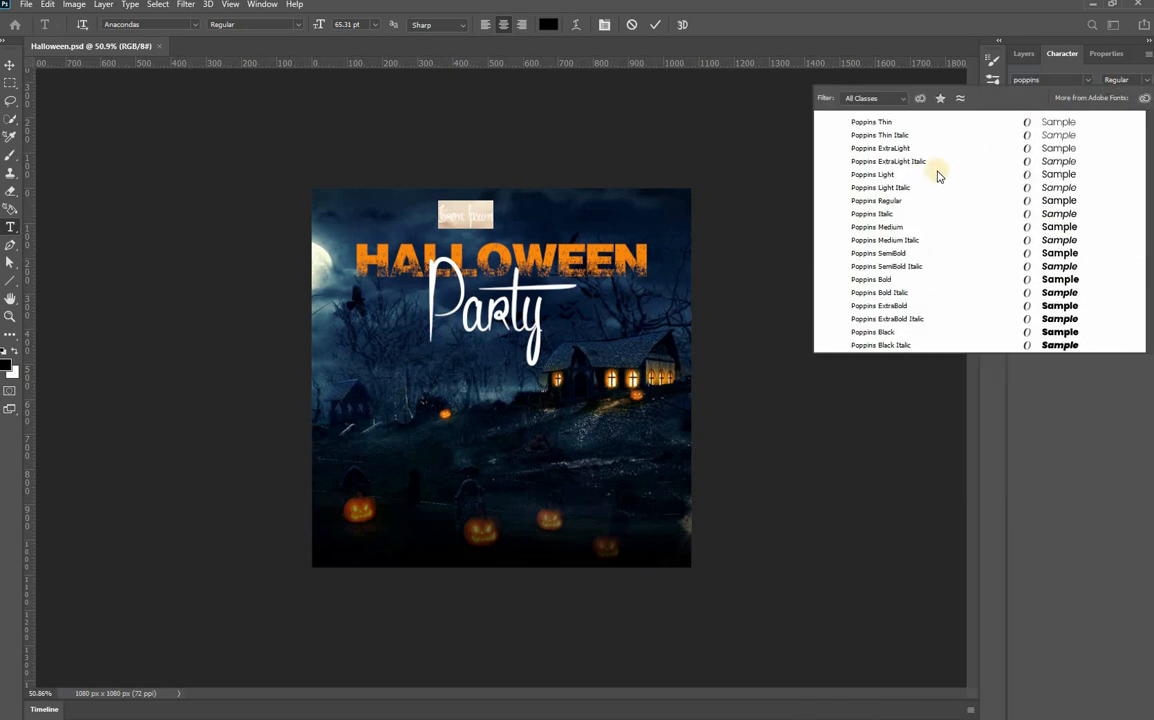
{"action": "key", "text": "Down"}
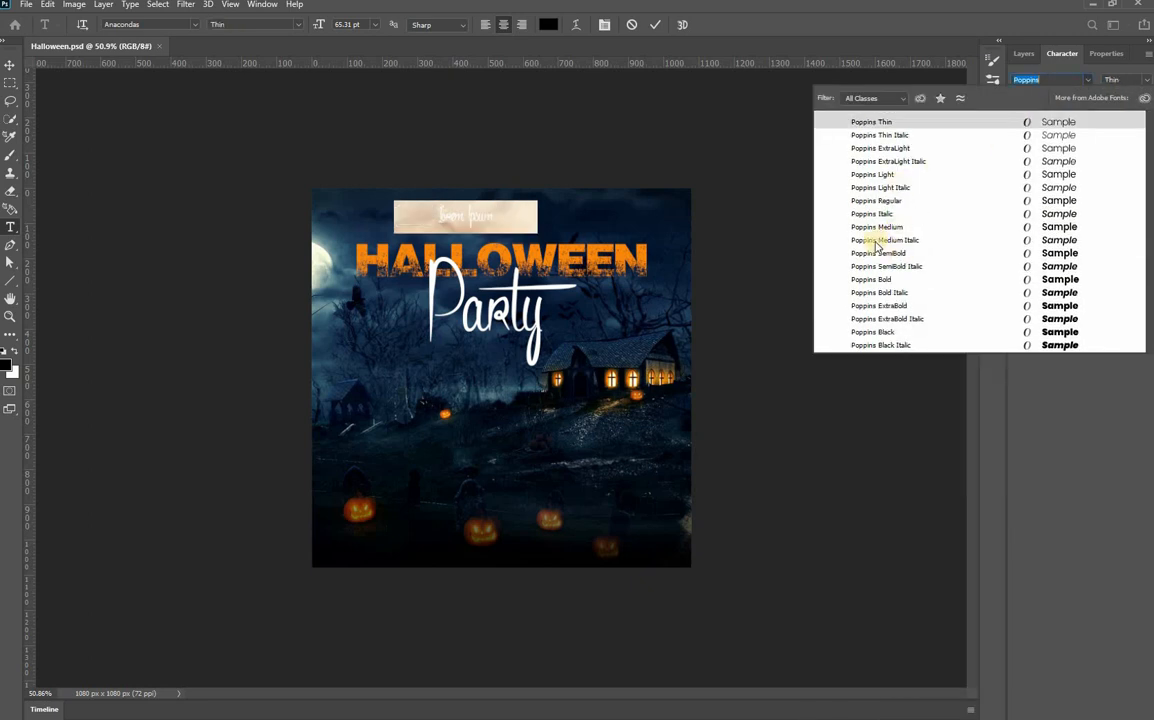
{"action": "left_click", "coordinate": [876, 227]}
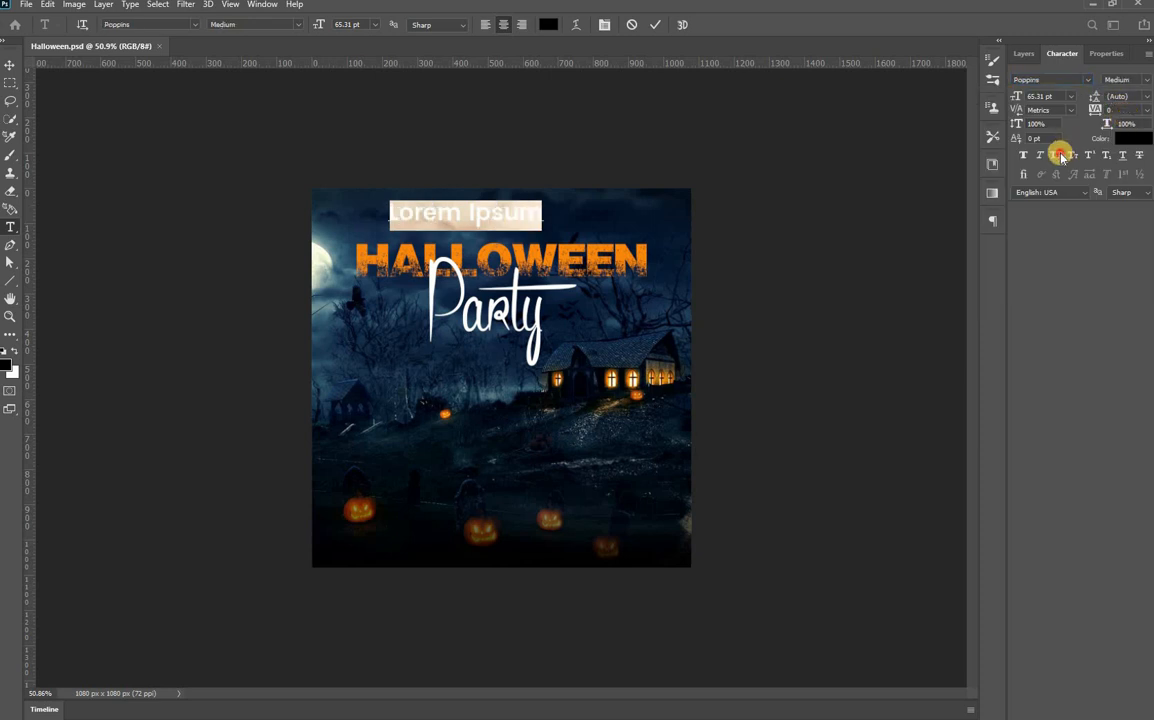
{"action": "key", "text": "ctrl+shift+k"}
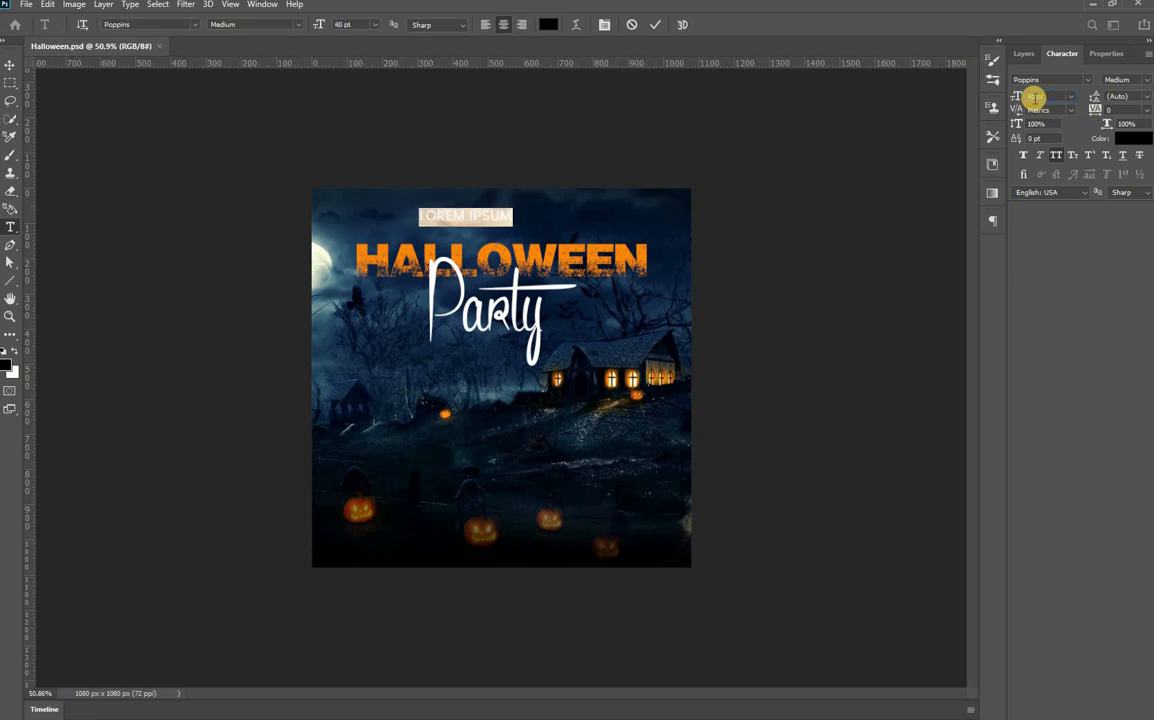
{"action": "key", "text": "BackSpace"}
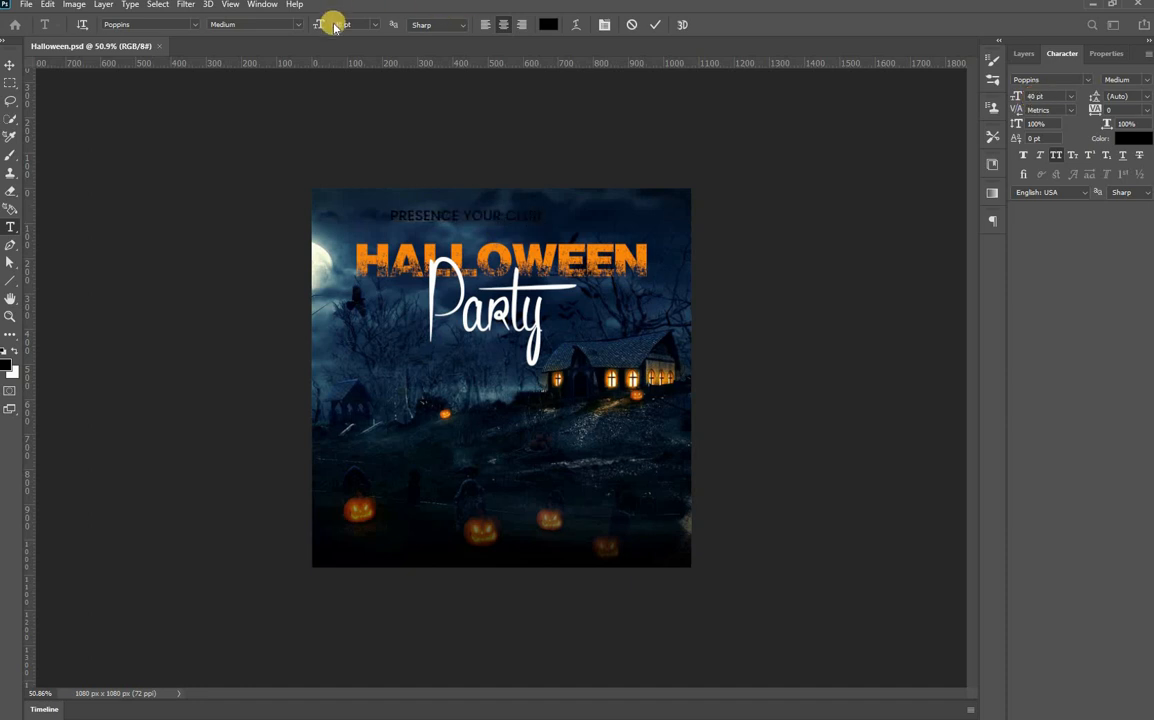
{"action": "key", "text": "ctrl+Return"}
Step: Center the "Presence Your Club" text horizontally on the canvas and fill it with white
{"action": "key", "text": "v"}
{"action": "key", "text": "ctrl+a"}
{"action": "left_click", "coordinate": [311, 25]}
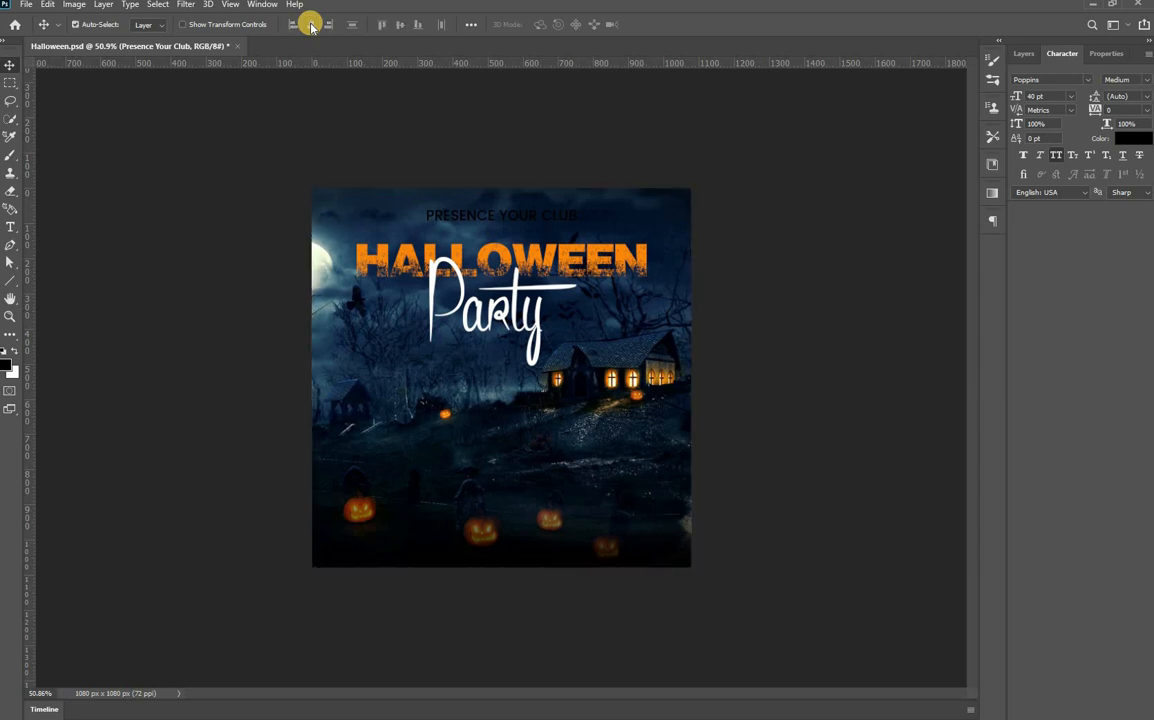
{"action": "key", "text": "ctrl+BackSpace"}
Step: Move the "Presence Your Club" text down about 30 px, closer to the heading
{"action": "key", "text": "Down"}
{"action": "key", "text": "Down"}
{"action": "key", "text": "Down"}
{"action": "key", "text": "Down"}
{"action": "key", "text": "Down"}
{"action": "key", "text": "Down"}
{"action": "key", "text": "Down"}
{"action": "key", "text": "Down"}
{"action": "key", "text": "Down"}
{"action": "key", "text": "Down"}
{"action": "key", "text": "Down"}
{"action": "key", "text": "Down"}
{"action": "key", "text": "Down"}
{"action": "key", "text": "Down"}
{"action": "key", "text": "Down"}
{"action": "key", "text": "Down"}
{"action": "key", "text": "Down"}
{"action": "key", "text": "Down"}
{"action": "key", "text": "Down"}
{"action": "key", "text": "Down"}
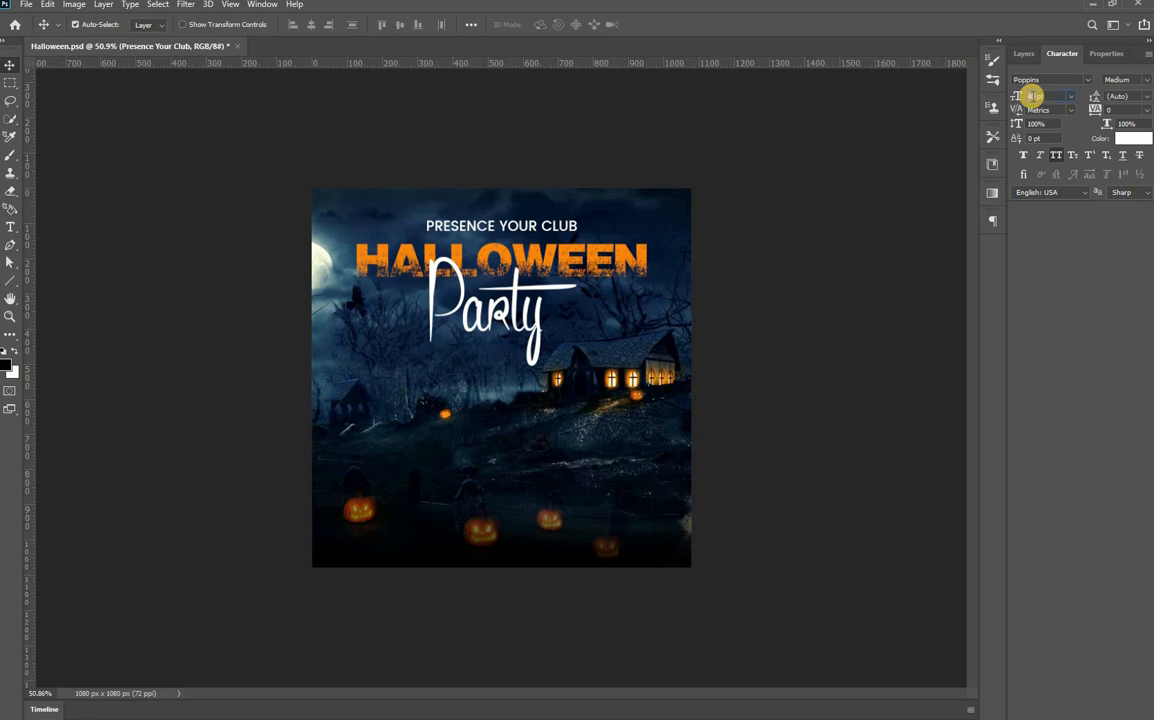
Step: Set the "Presence Your Club" text to 35 pt with tracking 200 and recenter it horizontally on the canvas
{"action": "type", "text": "35"}
{"action": "left_click", "coordinate": [1123, 105]}
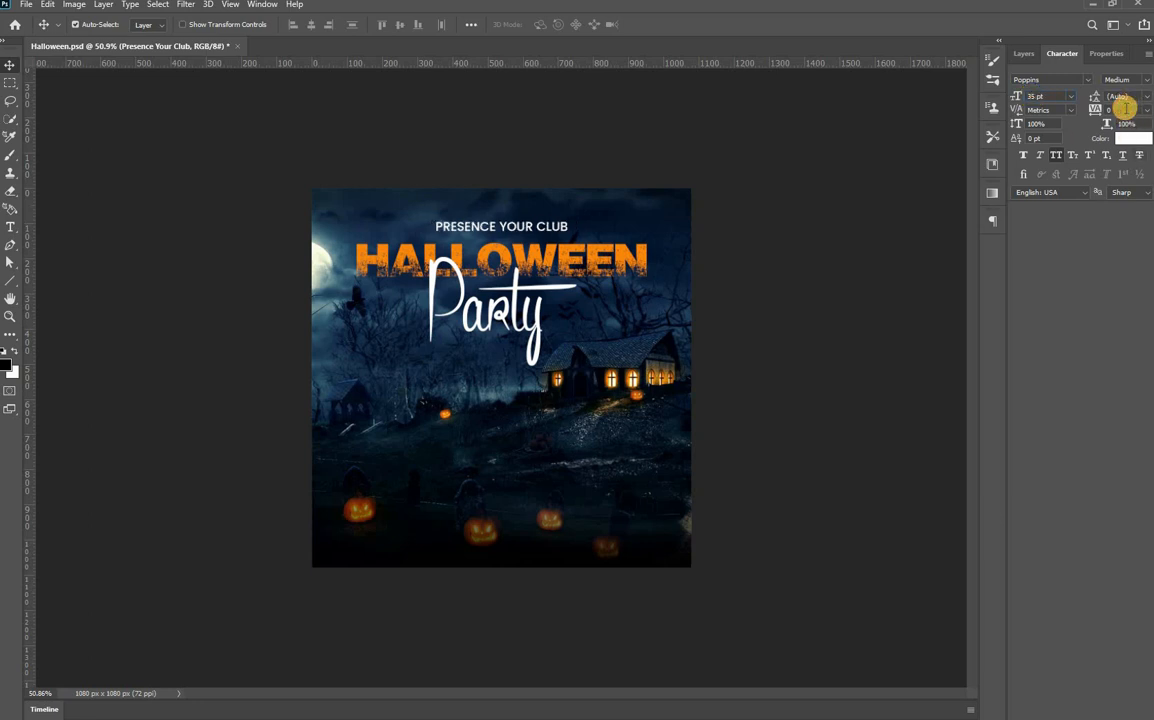
{"action": "type", "text": "200"}
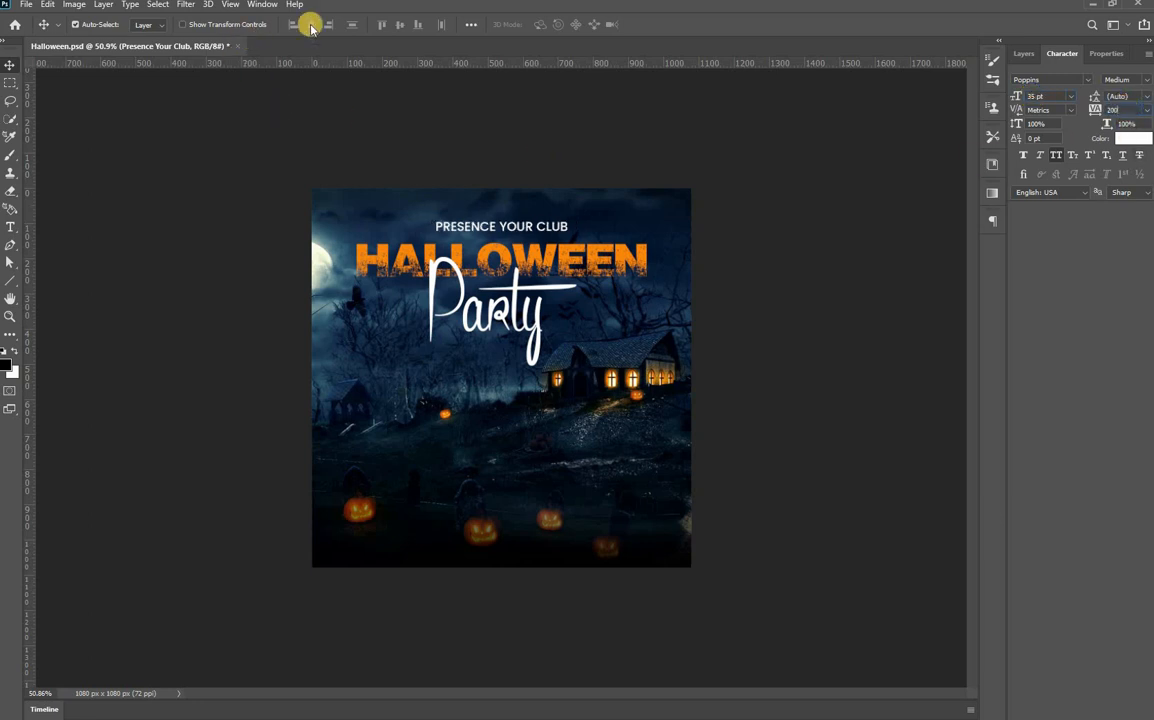
{"action": "key", "text": "Return"}
{"action": "key", "text": "ctrl+a"}
{"action": "left_click", "coordinate": [311, 25]}
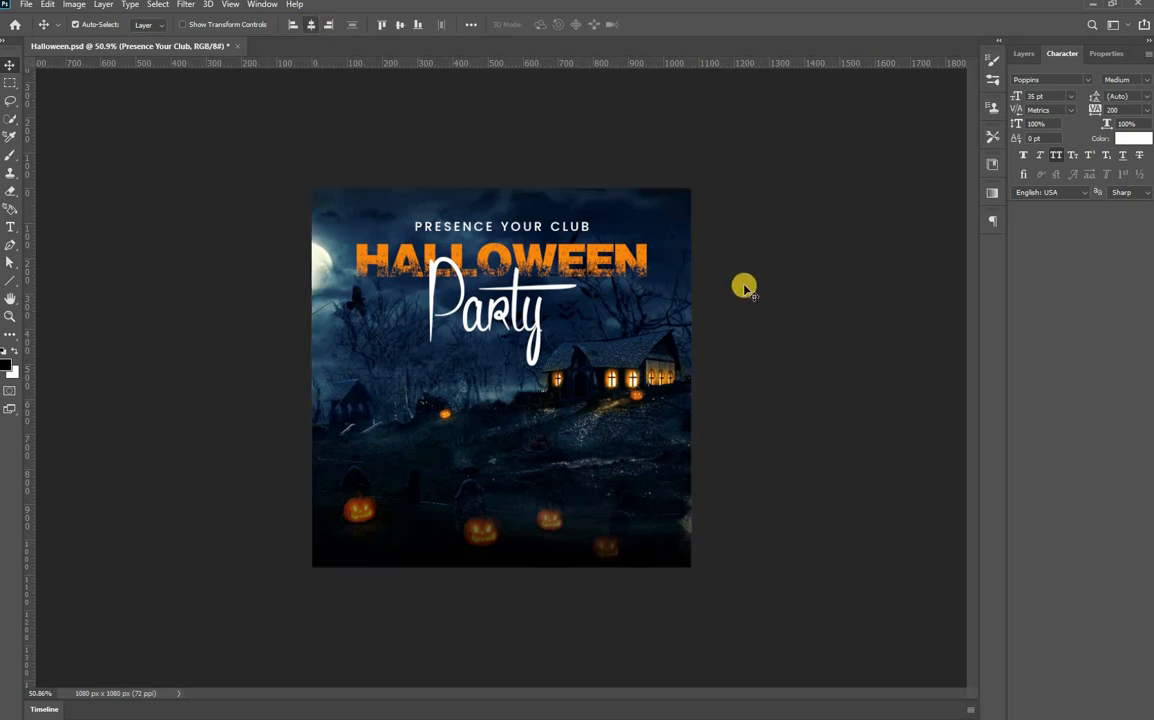
{"action": "key", "text": "ctrl+d"}
{"action": "left_click", "coordinate": [100, 308]}
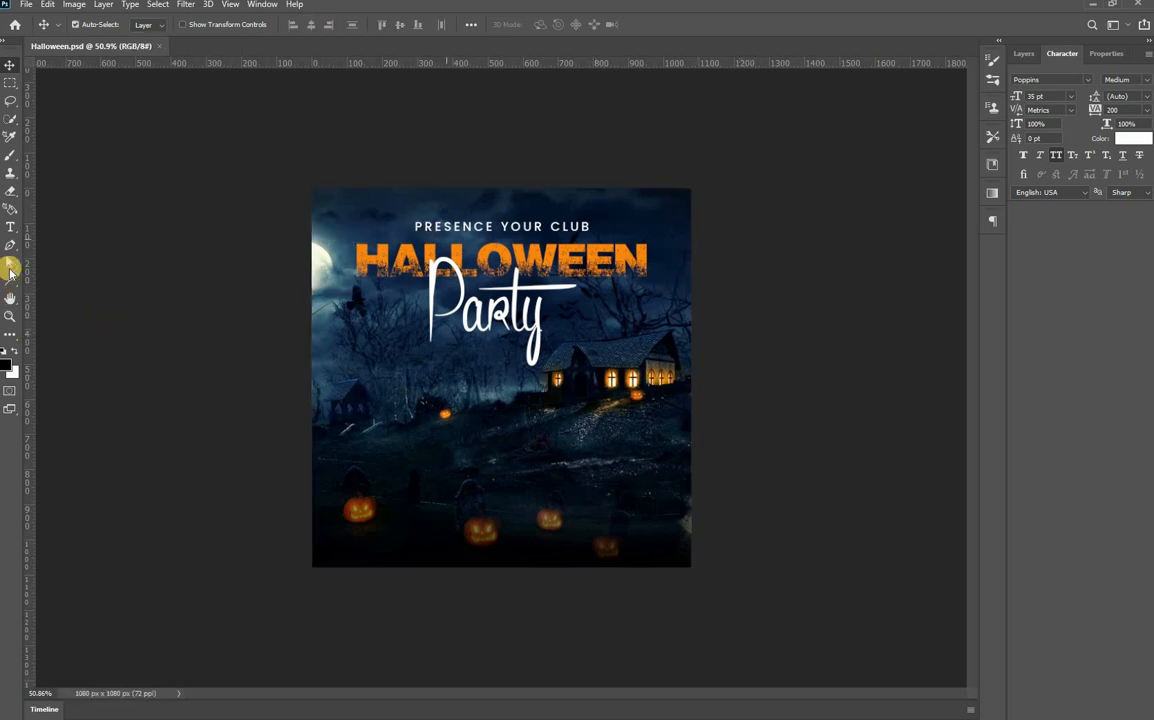
Step: Start a new text near the canvas's lower edge in Montserrat Medium at 20 pt
{"action": "left_click", "coordinate": [14, 226]}
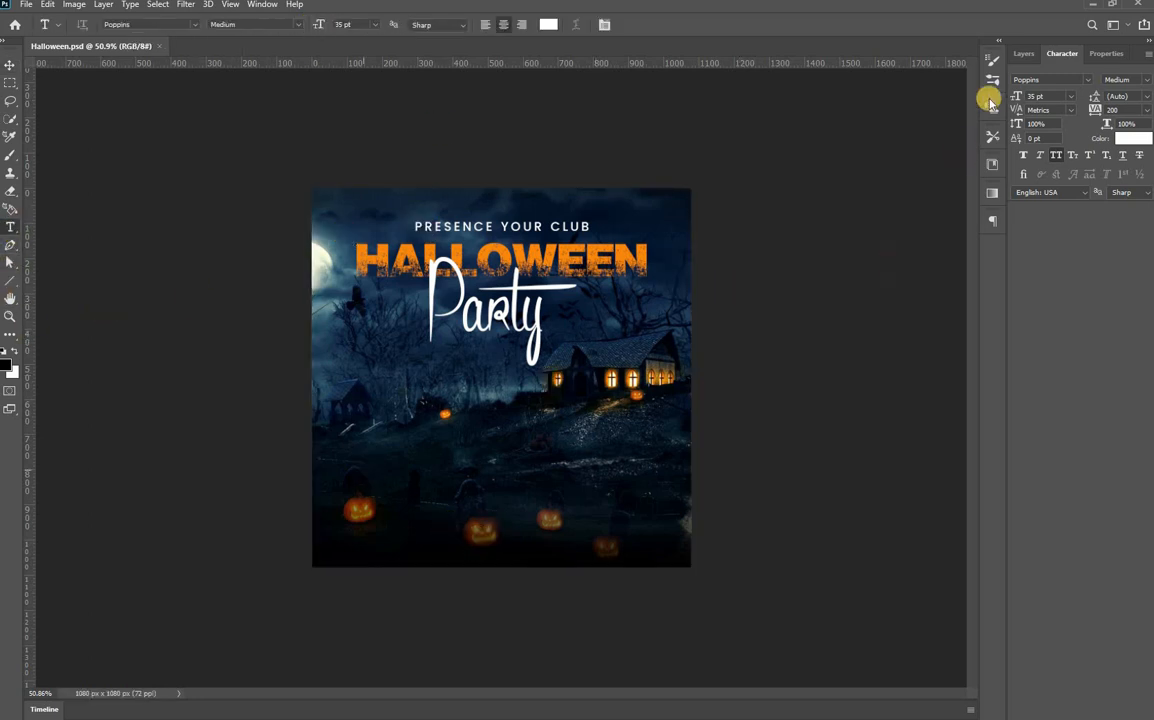
{"action": "left_click", "coordinate": [1045, 80]}
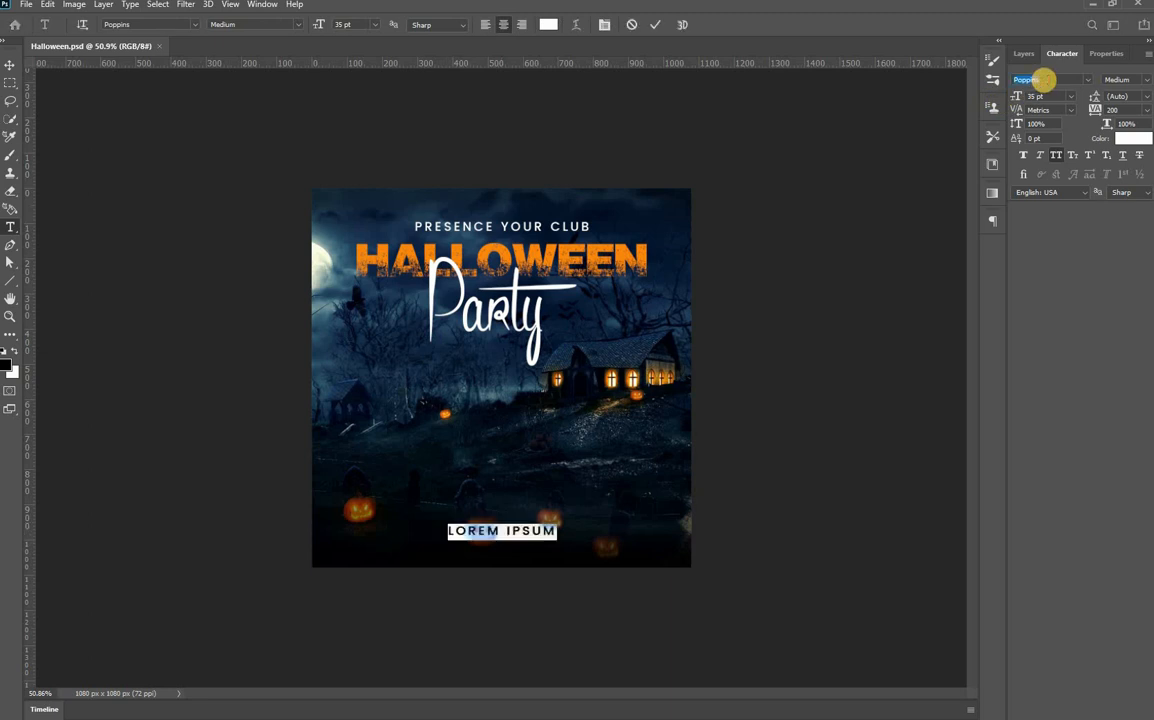
{"action": "type", "text": "mont"}
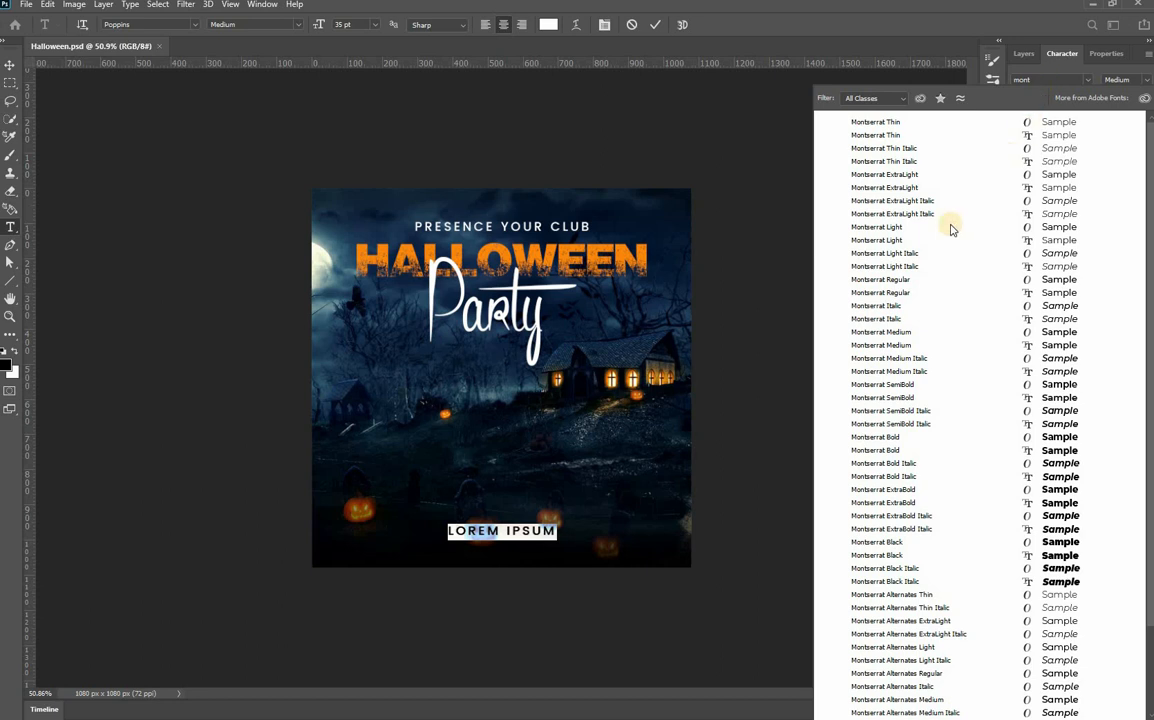
{"action": "key", "text": "Return"}
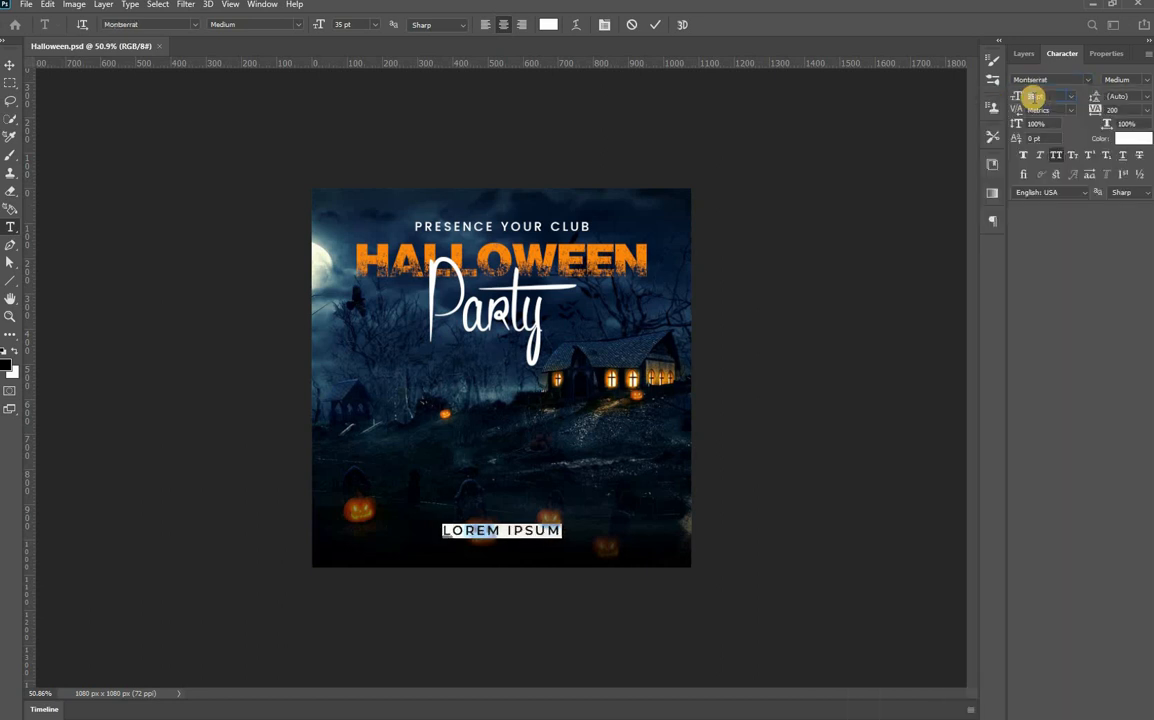
{"action": "key", "text": "Return"}
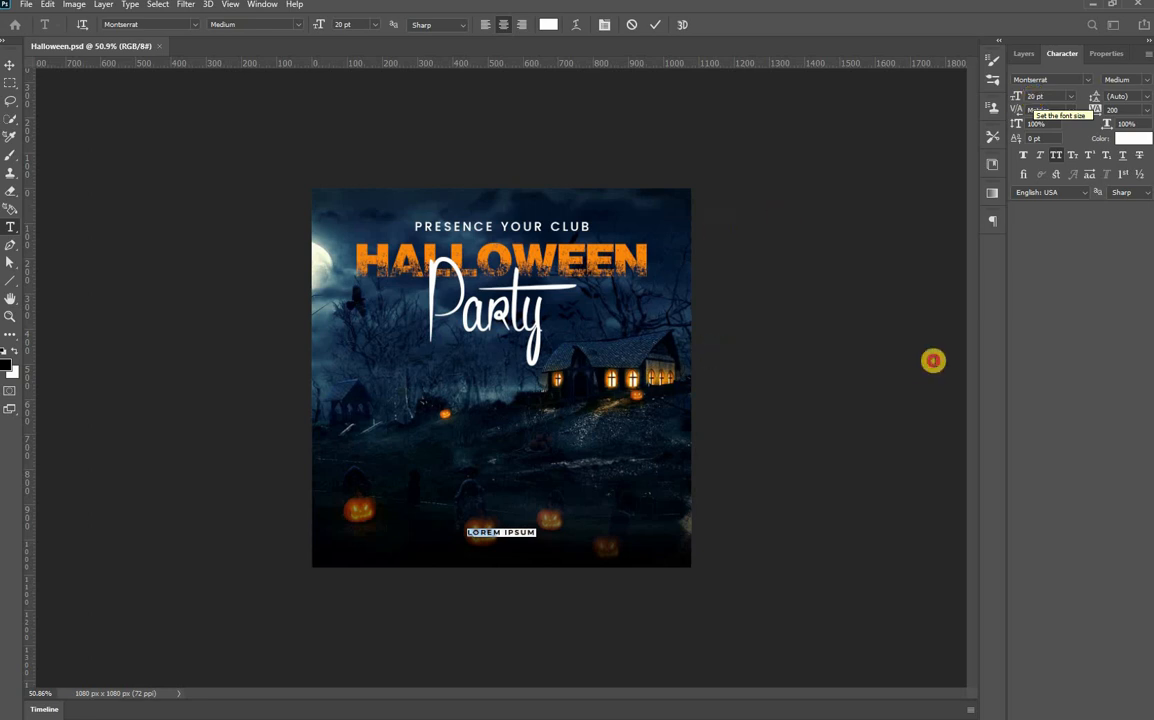
Step: Copy the two lines of event details from Notepad and paste them into the new text in Photoshop
{"action": "key", "text": "alt+Tab"}
{"action": "key", "text": "alt+Tab"}
{"action": "key", "text": "alt+Tab"}
{"action": "key", "text": "ctrl+a"}
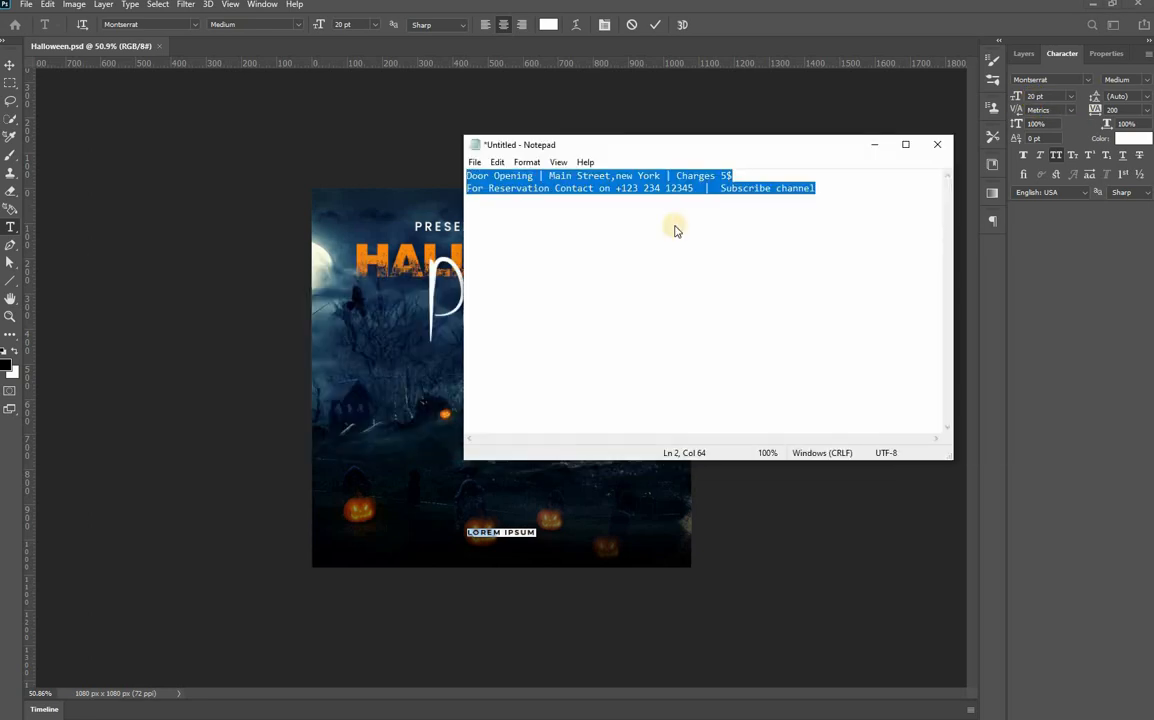
{"action": "key", "text": "ctrl+c"}
{"action": "key", "text": "alt+Tab"}
{"action": "key", "text": "ctrl+v"}
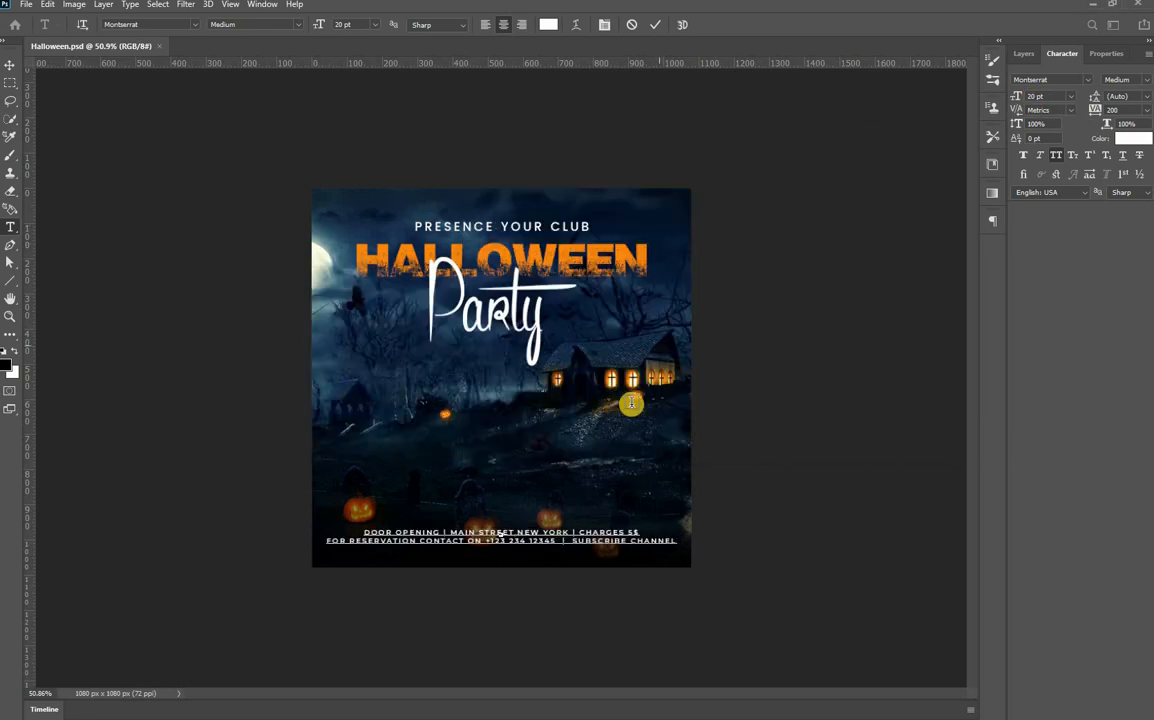
{"action": "key", "text": "ctrl+Return"}
Step: Set the event details text to 25 pt with tracking 0
{"action": "left_click", "coordinate": [1032, 96]}
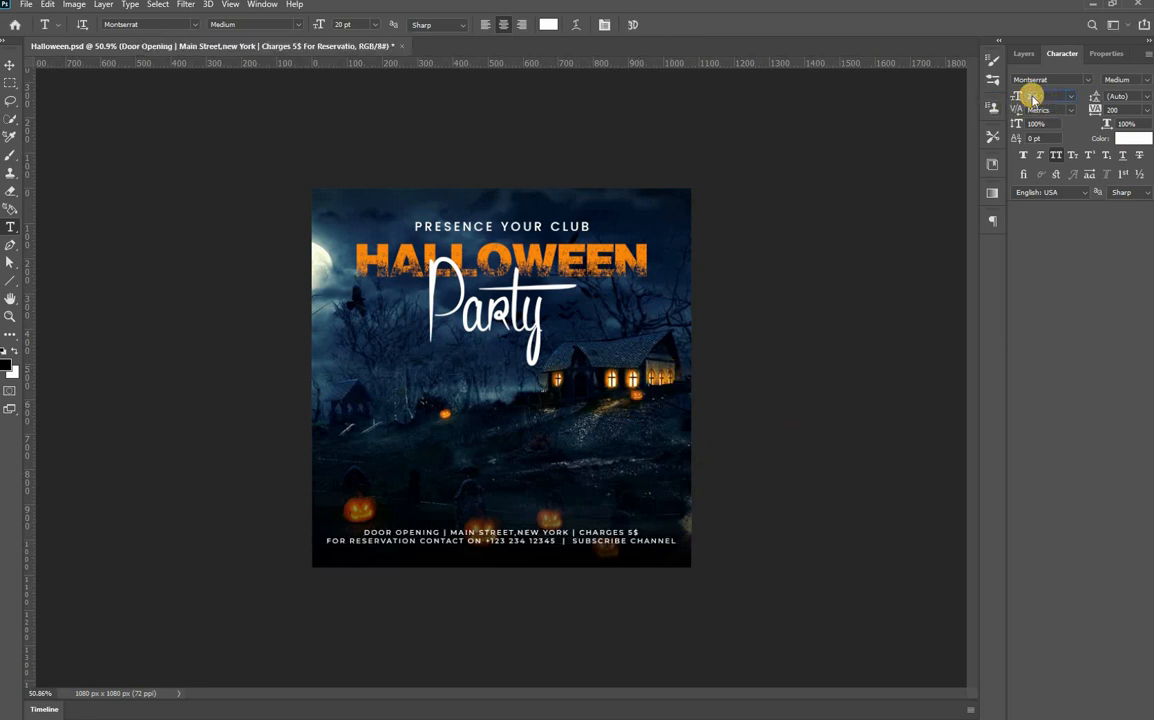
{"action": "type", "text": "25"}
{"action": "key", "text": "Return"}
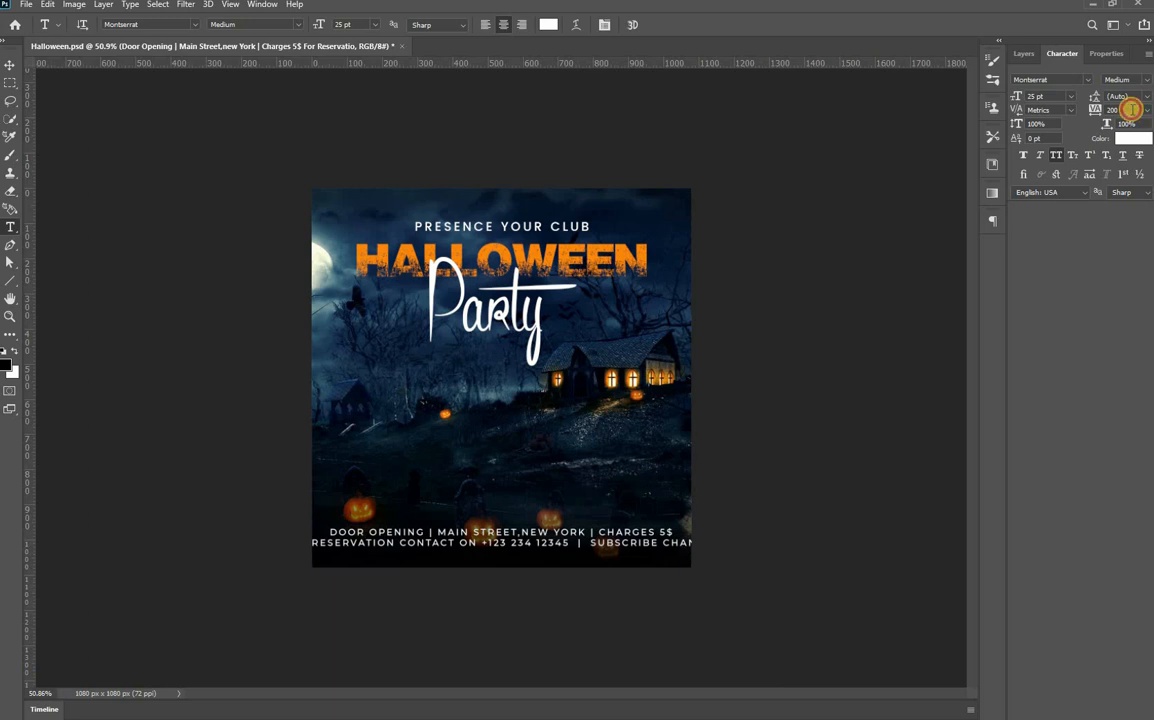
{"action": "type", "text": "0"}
{"action": "key", "text": "Return"}
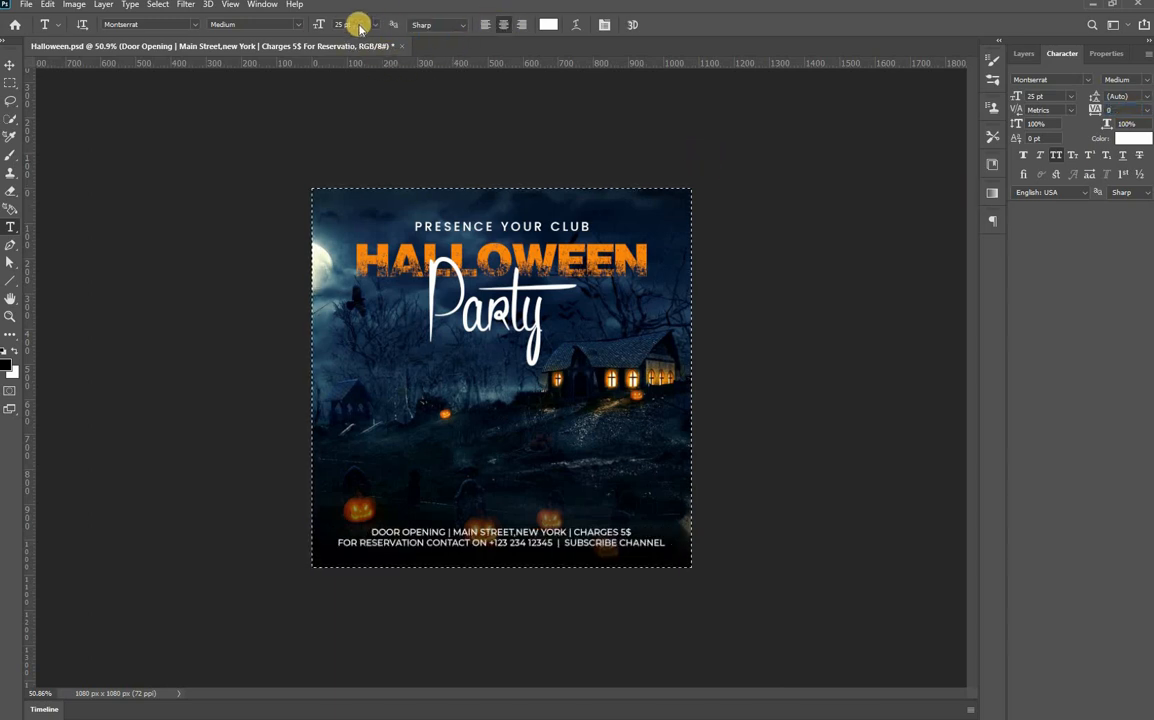
Step: Center the event details horizontally about 20 px lower on the canvas and save the document
{"action": "key", "text": "v"}
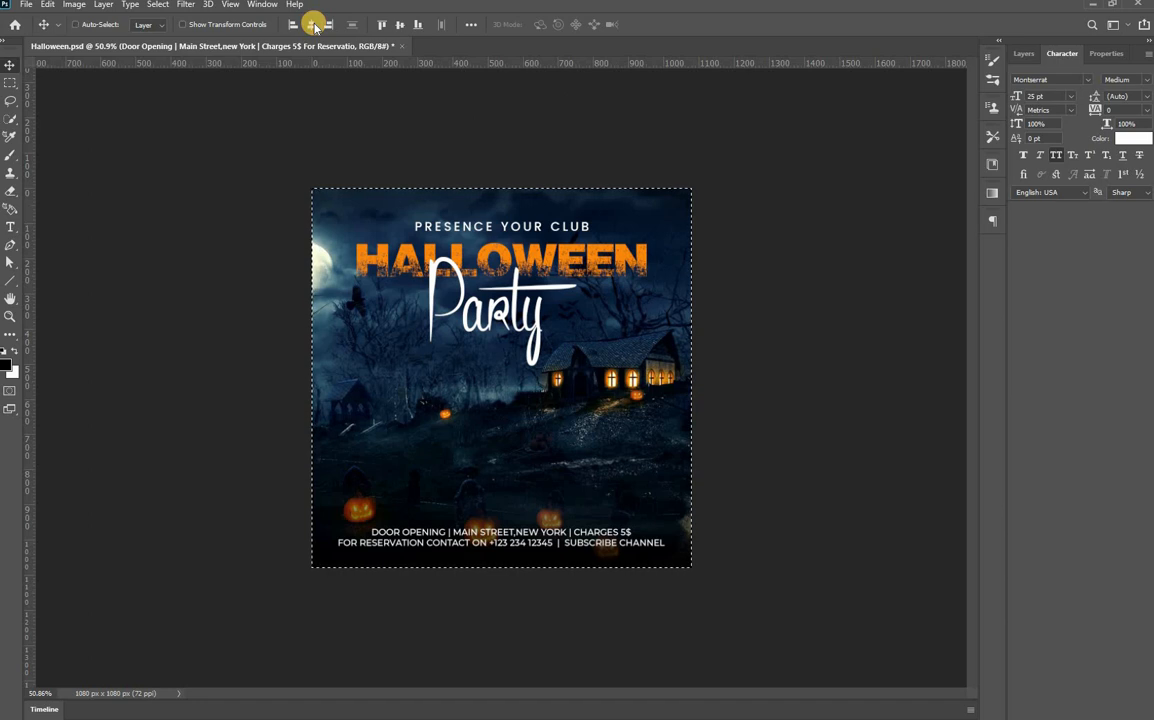
{"action": "key", "text": "shift+Down"}
{"action": "key", "text": "shift+Down"}
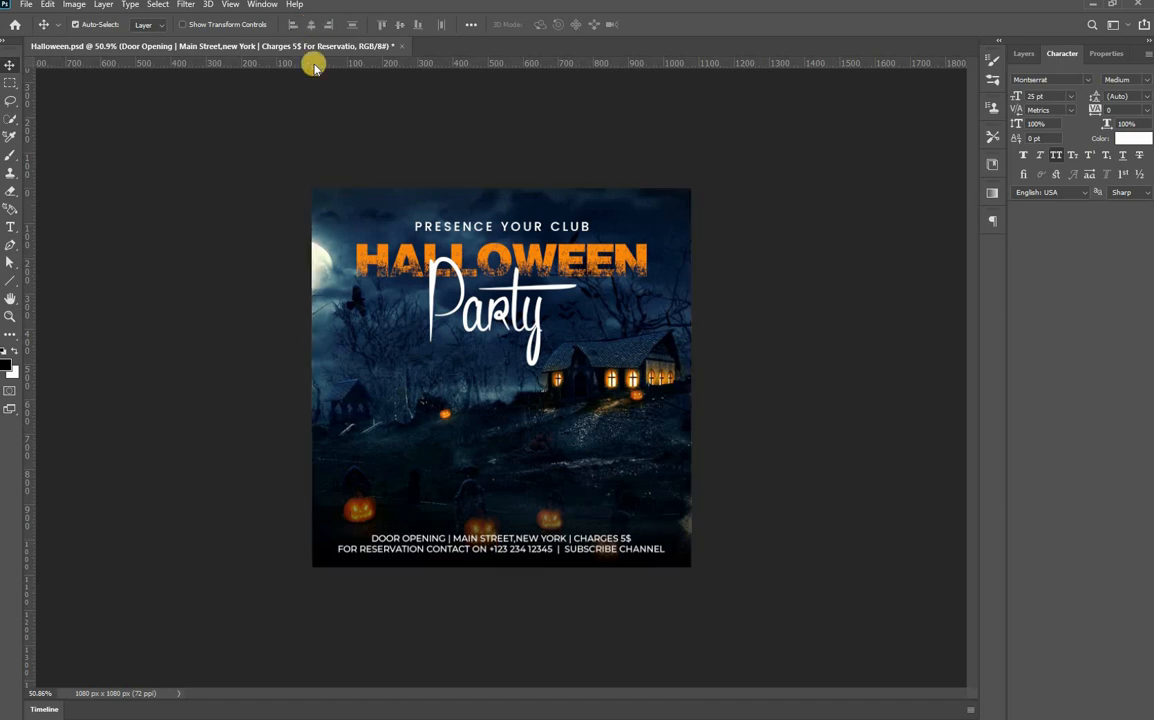
{"action": "scroll", "coordinate": [524, 443], "scroll_direction": "up", "scroll_amount": 6}
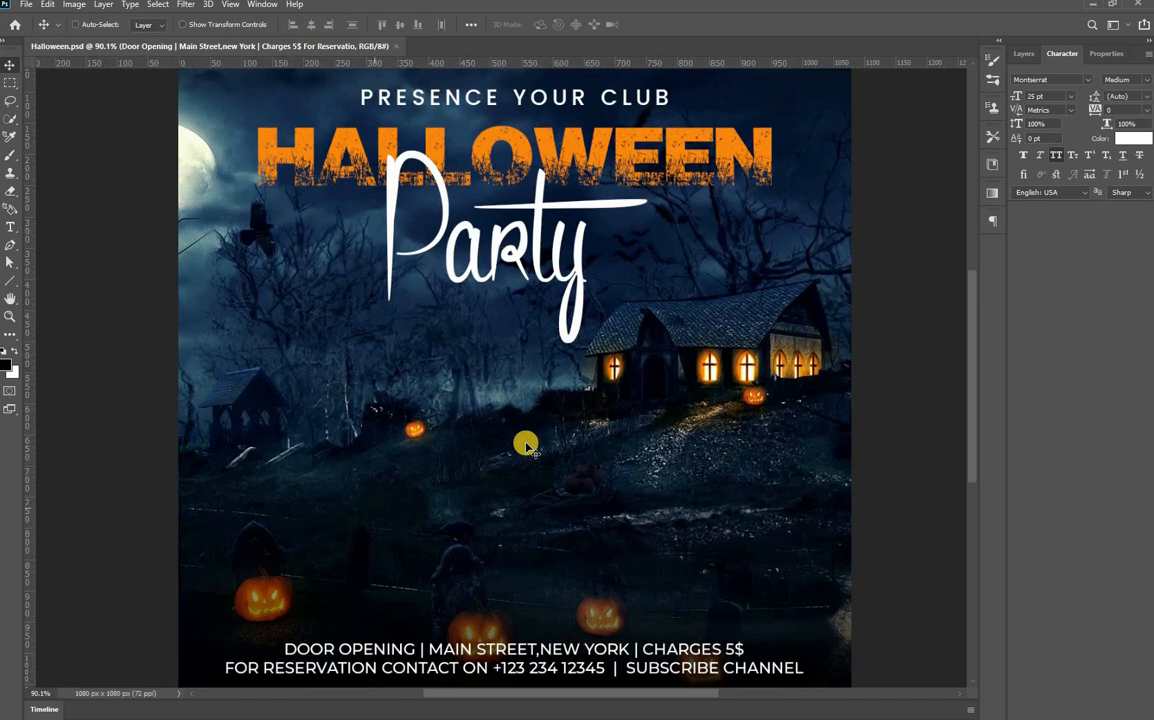
{"action": "left_click_drag", "start_coordinate": [525, 446], "coordinate": [483, 317]}
{"action": "key", "text": "ctrl+s"}
Step: Set the separator bar after "Door Opening" to Bold
{"action": "key", "text": "t"}
{"action": "left_click", "coordinate": [381, 519]}
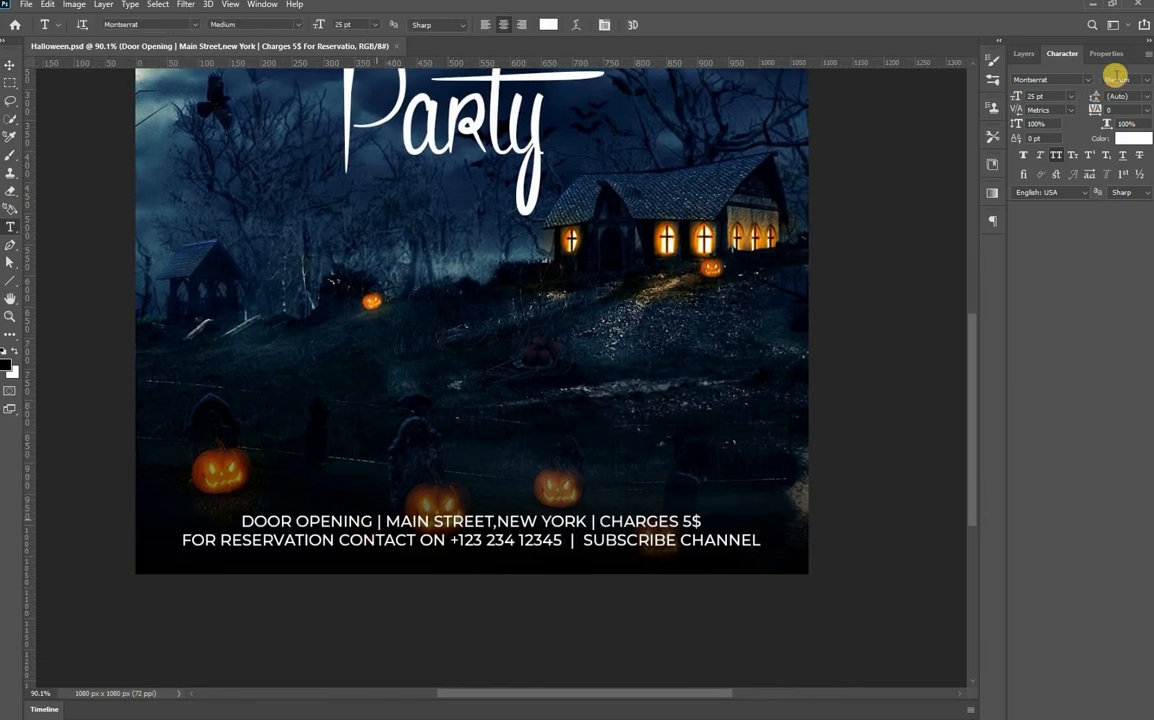
{"action": "left_click", "coordinate": [1125, 79]}
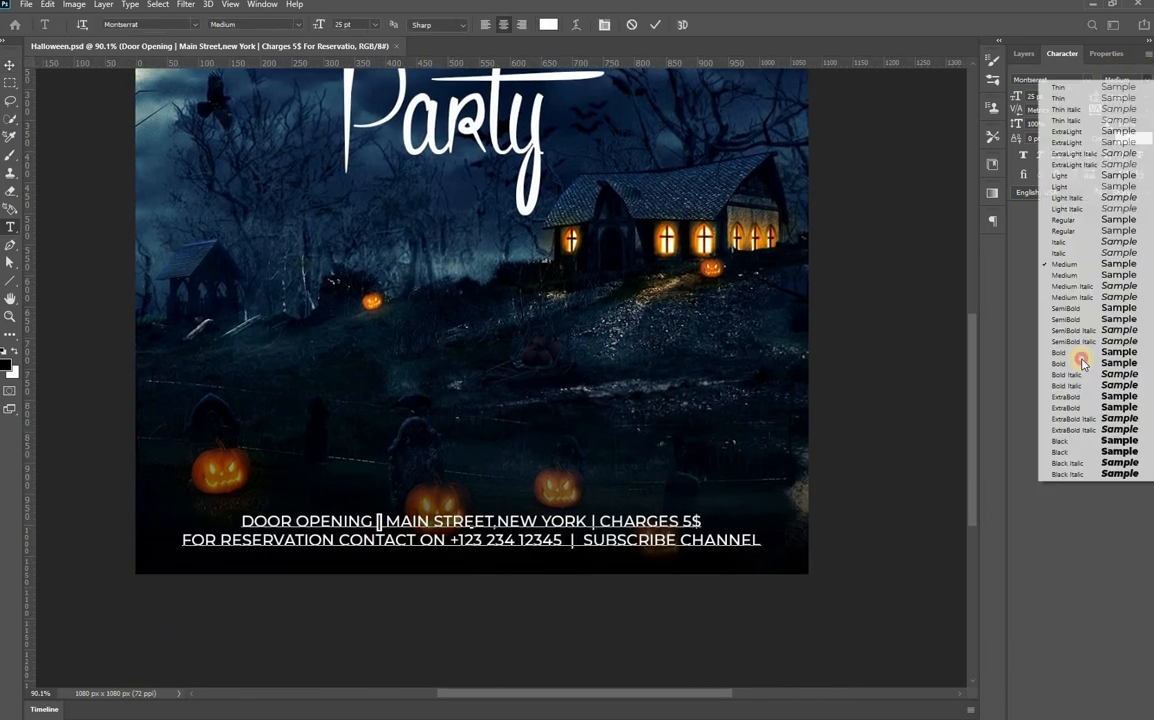
{"action": "left_click", "coordinate": [1058, 360]}
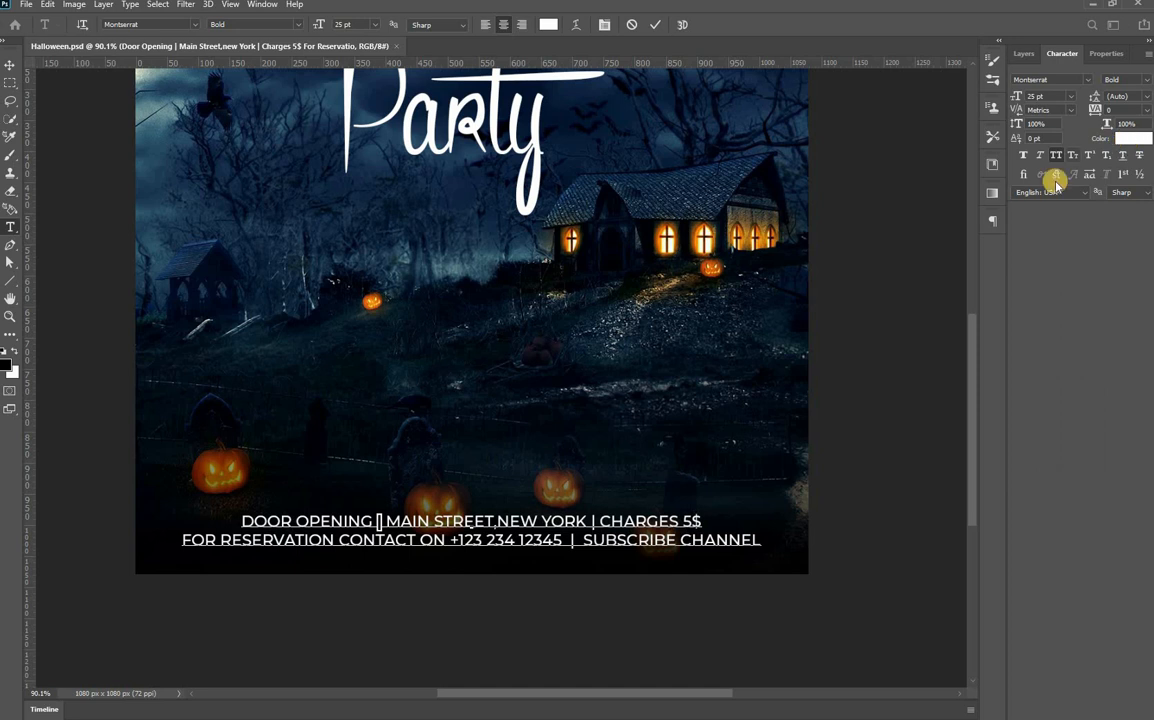
{"action": "left_click", "coordinate": [376, 294]}
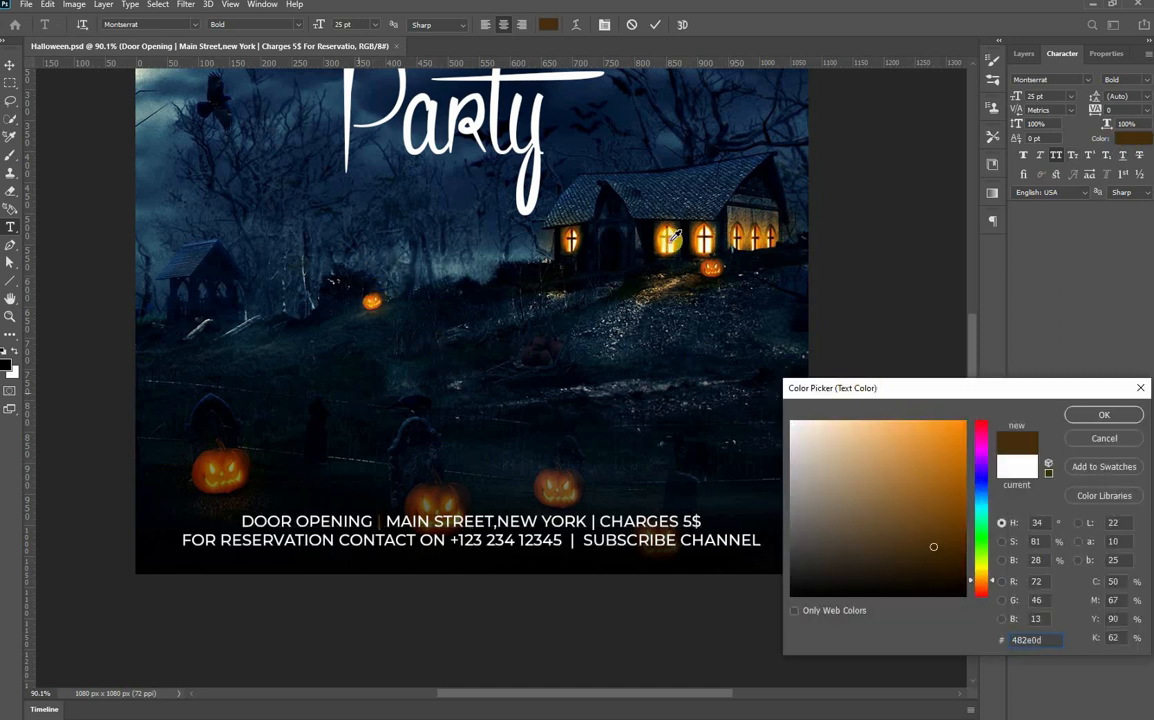
{"action": "left_click", "coordinate": [1081, 441]}
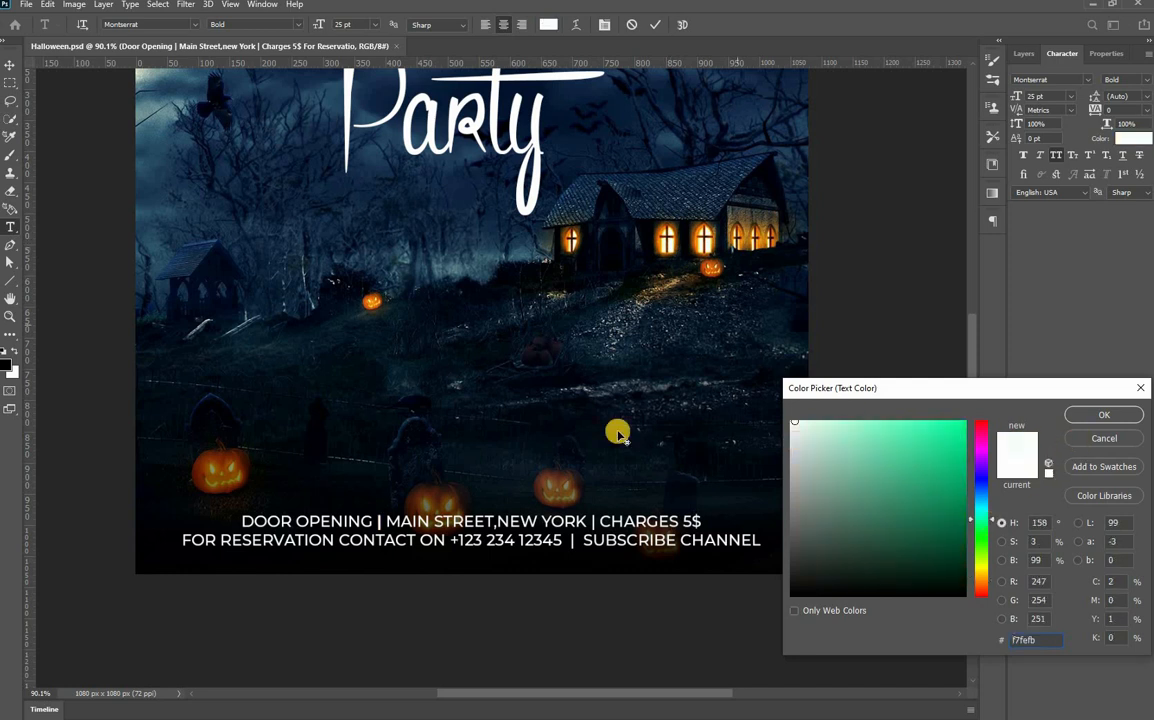
{"action": "key", "text": "ctrl+0"}
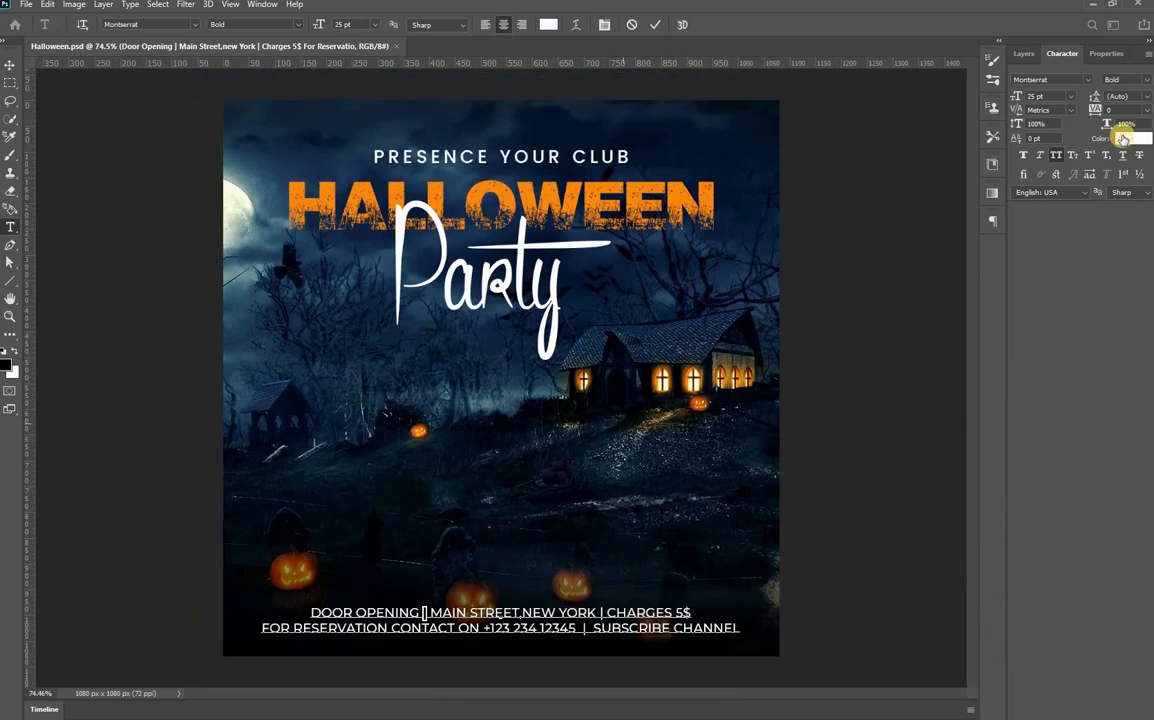
Step: Color the separator after "Door Opening" with the orange sampled from the "Halloween" heading
{"action": "left_click", "coordinate": [1124, 138]}
{"action": "left_click", "coordinate": [523, 199]}
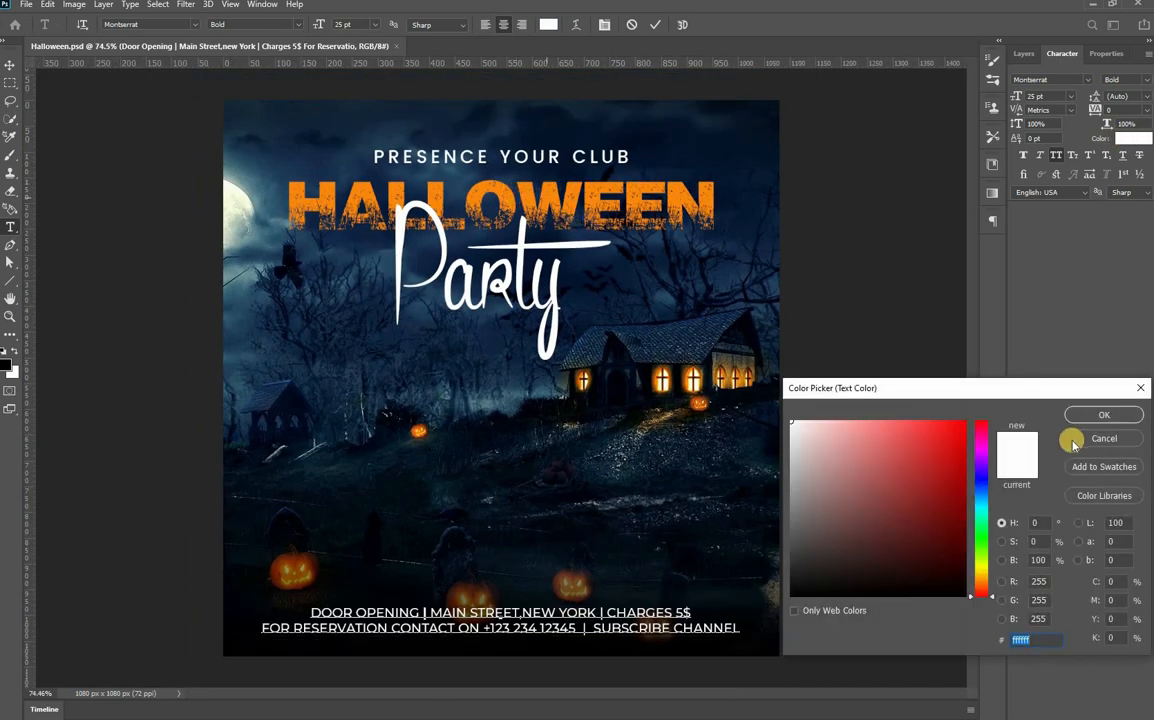
{"action": "left_click", "coordinate": [1083, 417]}
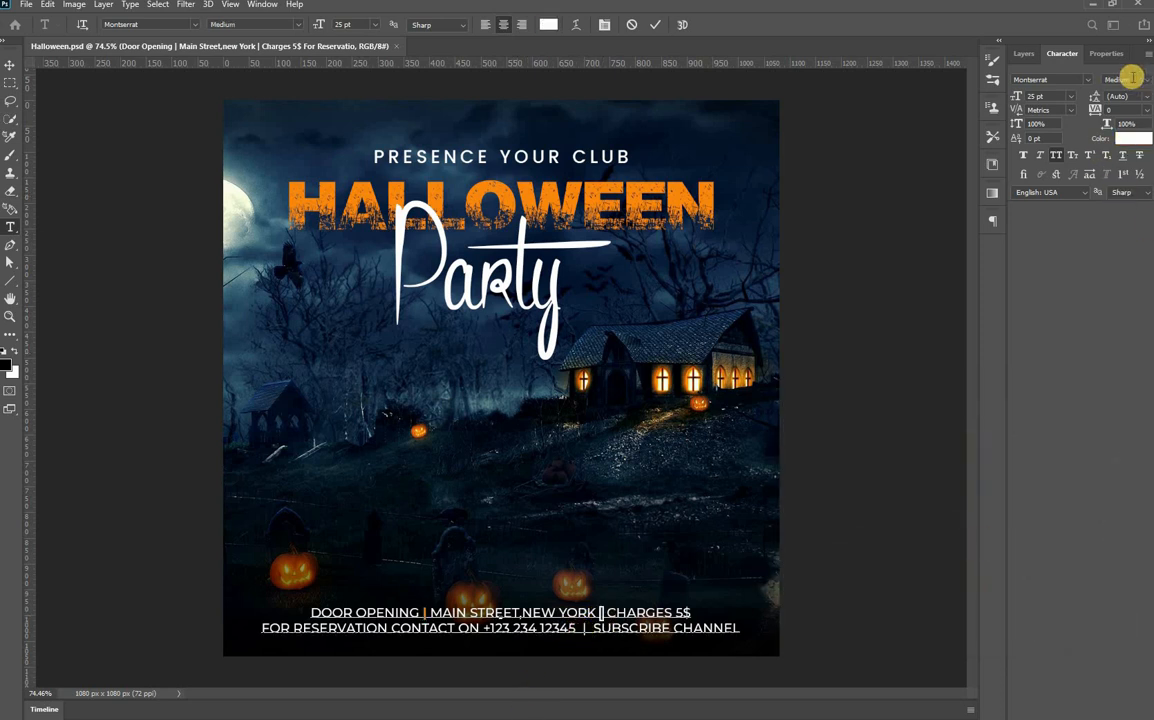
Step: Set the separator bar after "New York" to Bold and color it the heading's orange, fb880d
{"action": "left_click", "coordinate": [1146, 82]}
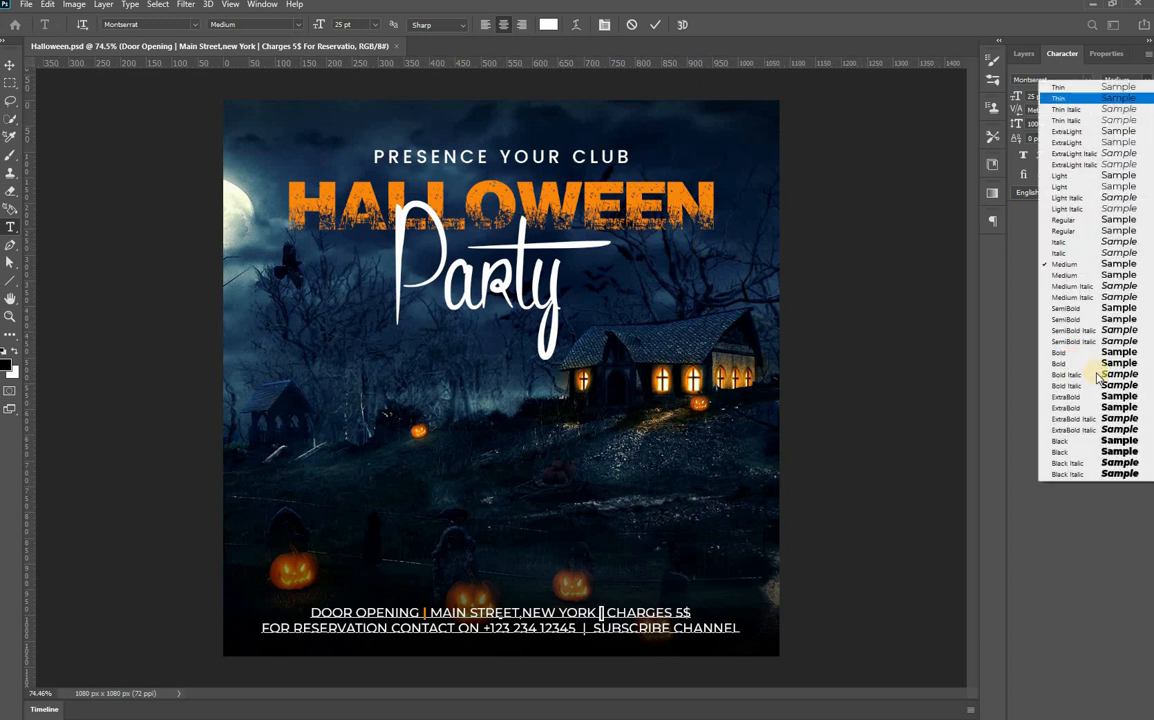
{"action": "left_click", "coordinate": [1124, 142]}
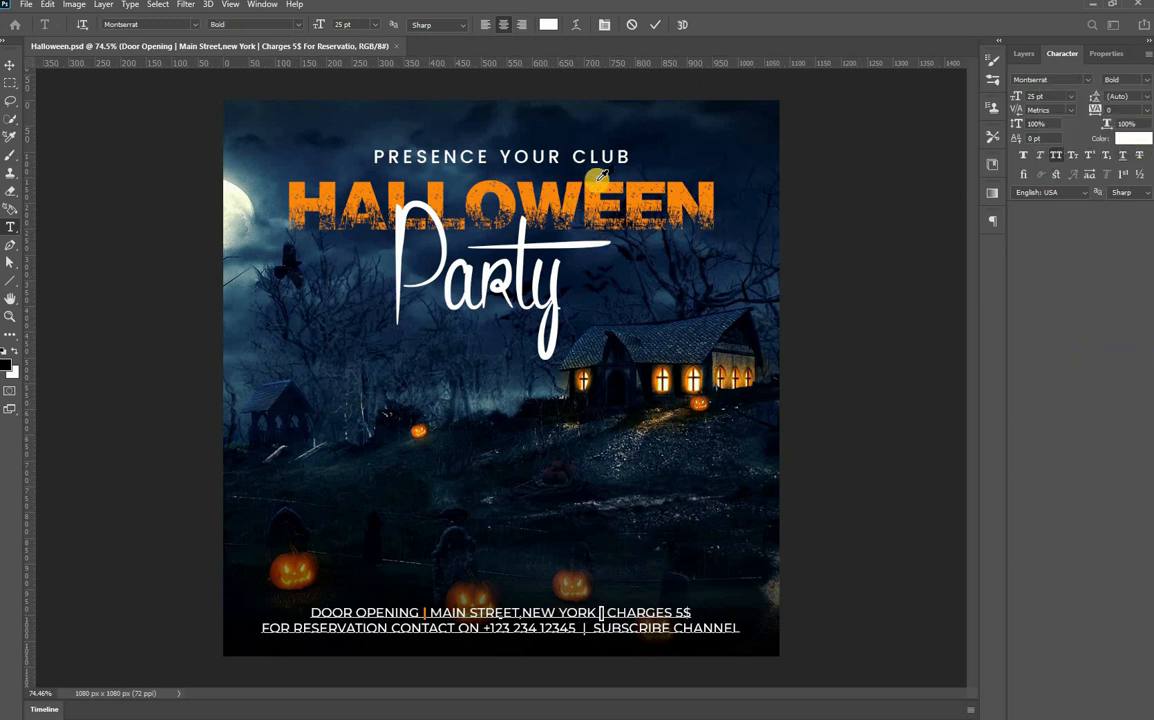
{"action": "key", "text": "ctrl+v"}
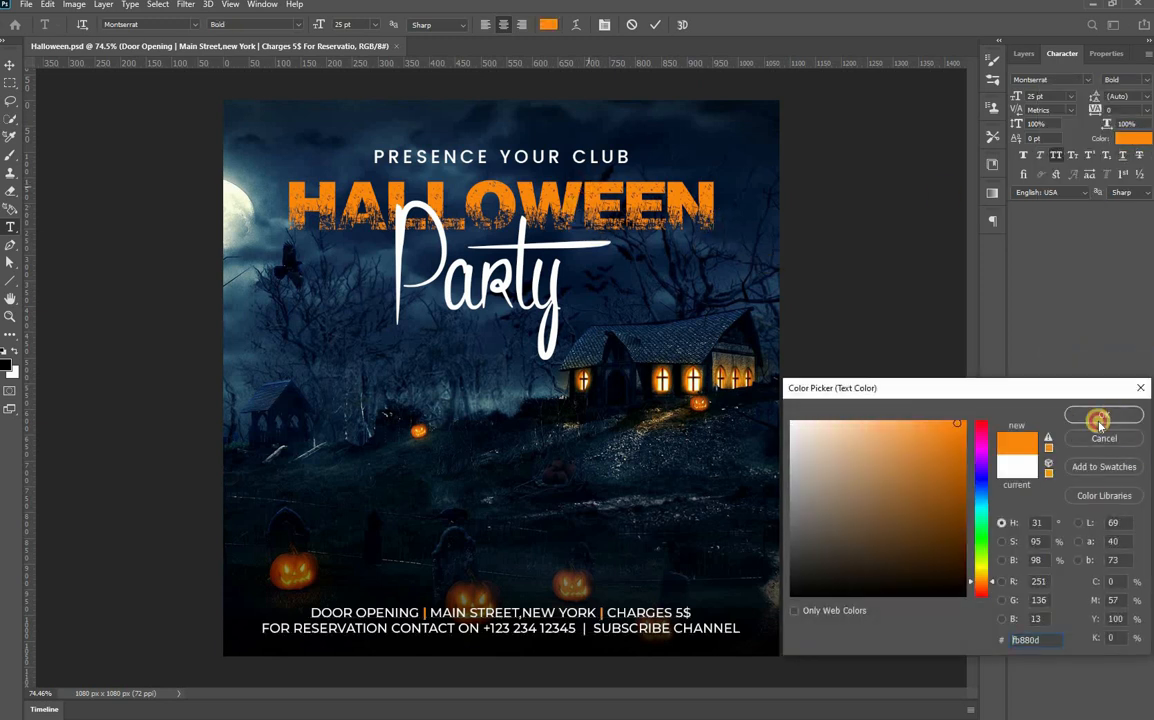
{"action": "left_click", "coordinate": [1098, 418]}
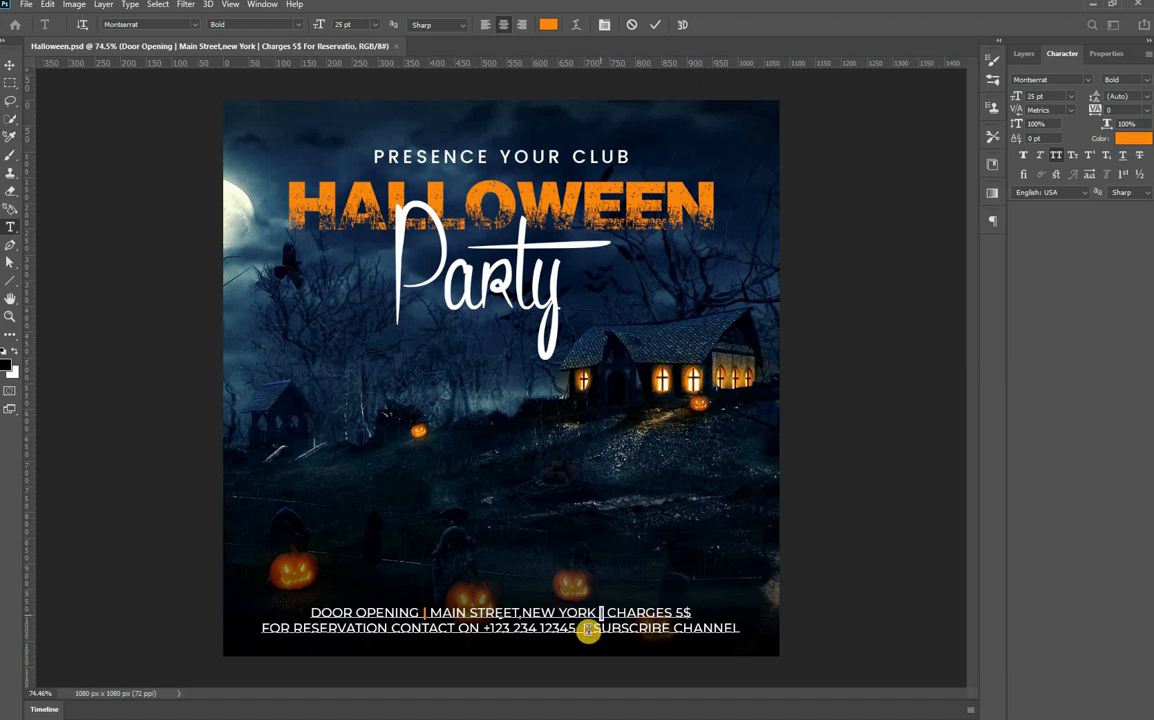
Step: Color the separator bar before "Subscribe Channel" orange fb880d, set it to Bold, and finish editing the event details
{"action": "double_click", "coordinate": [585, 630]}
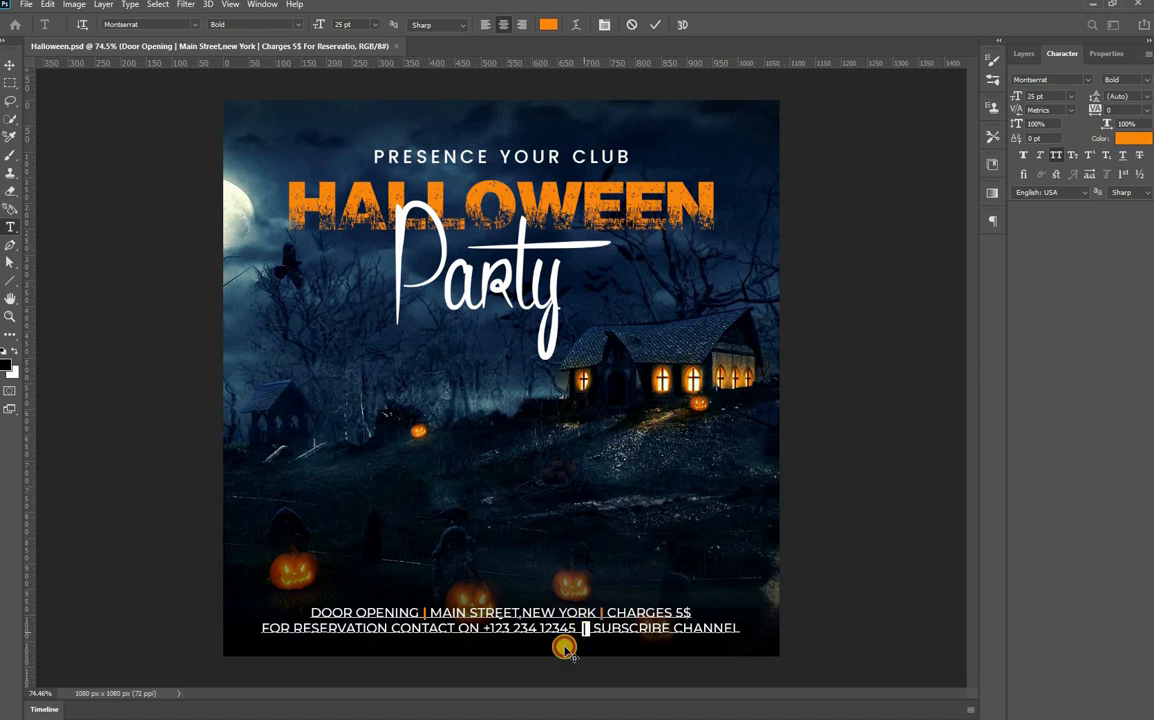
{"action": "left_click", "coordinate": [1124, 140]}
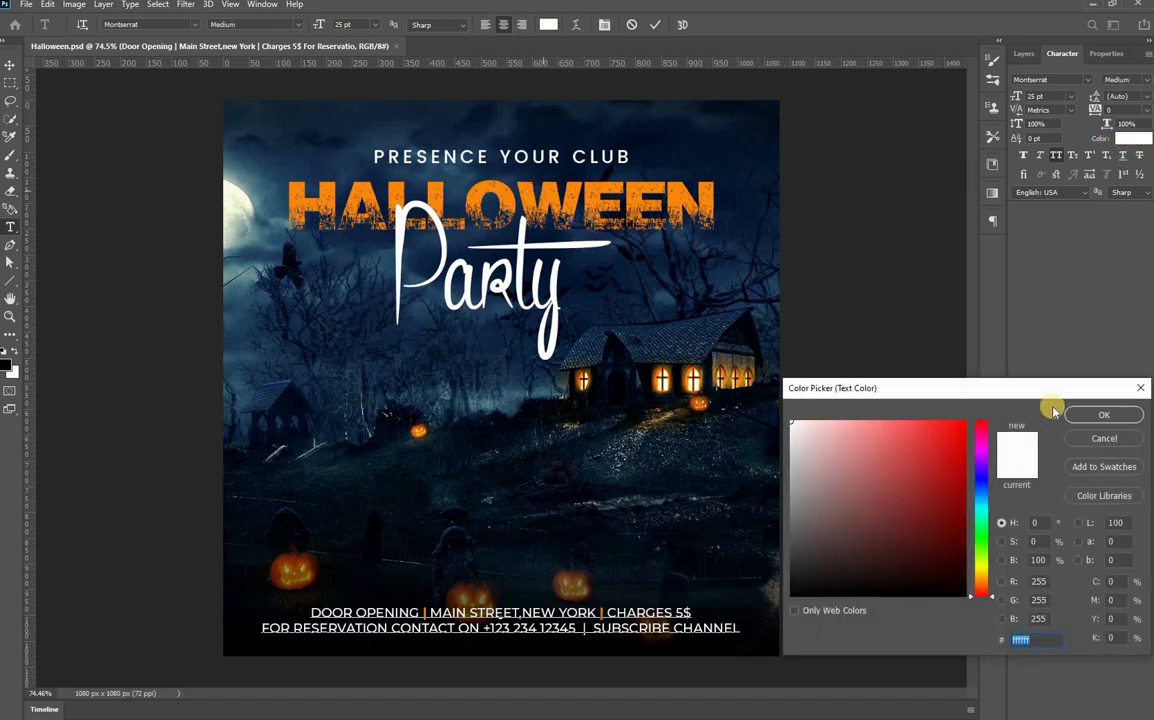
{"action": "type", "text": "fb880d"}
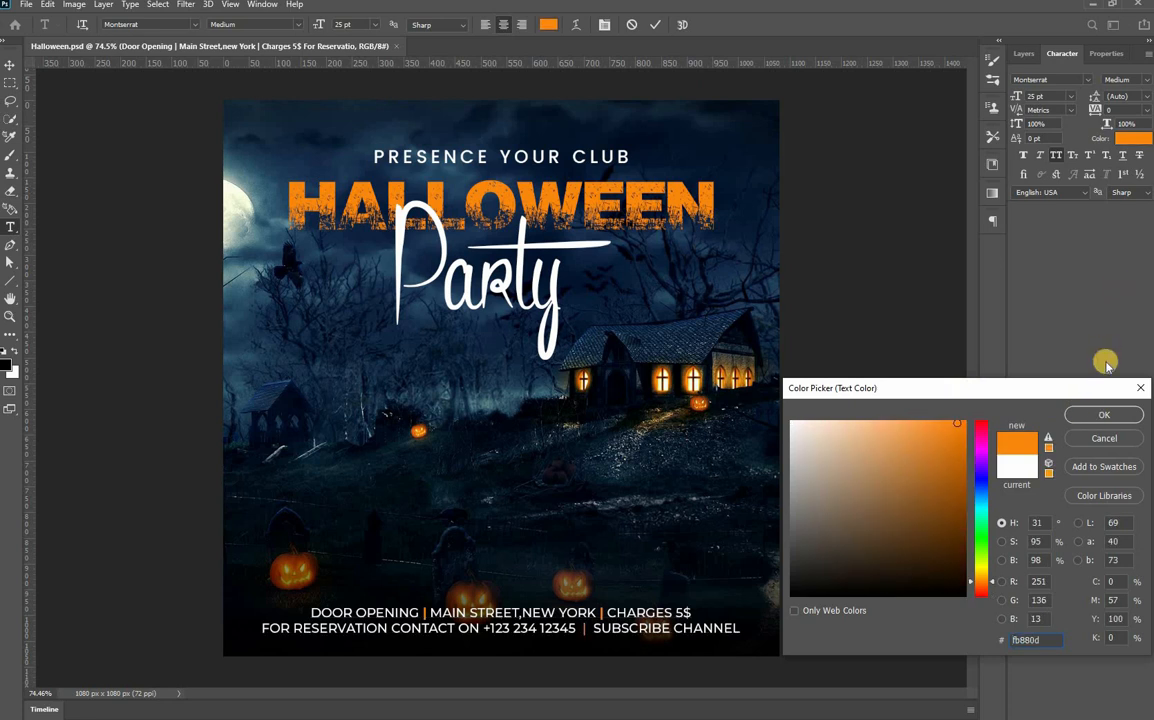
{"action": "key", "text": "Return"}
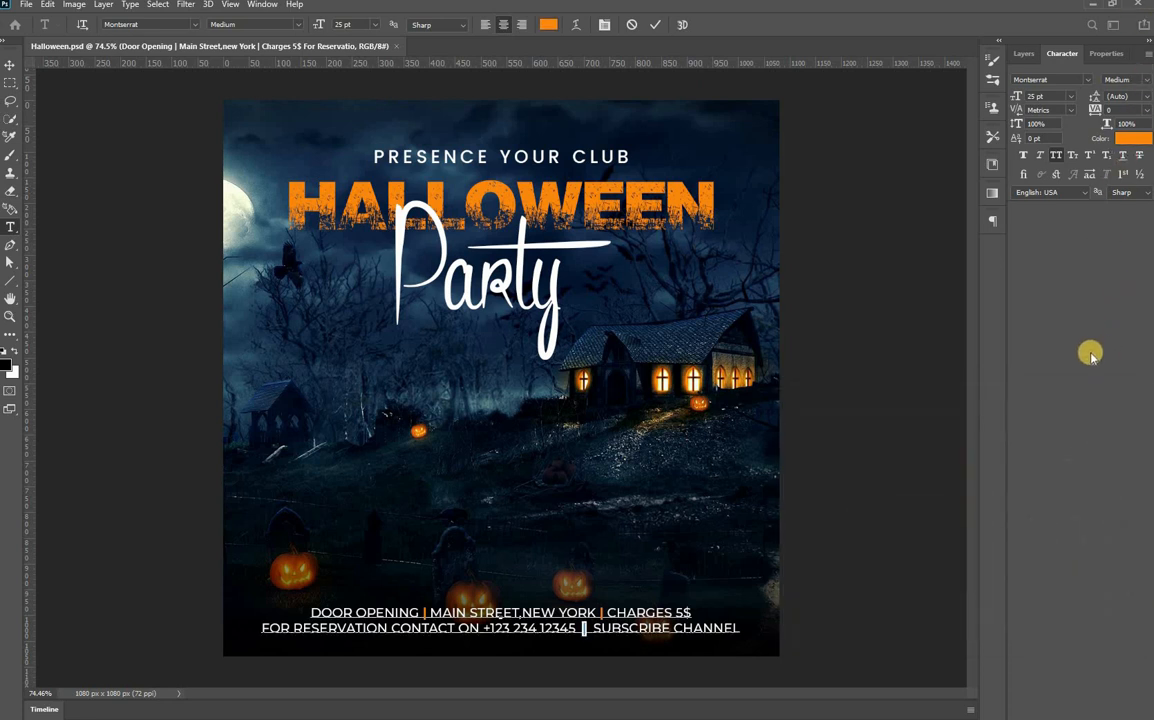
{"action": "left_click", "coordinate": [1117, 79]}
{"action": "left_click", "coordinate": [1092, 362]}
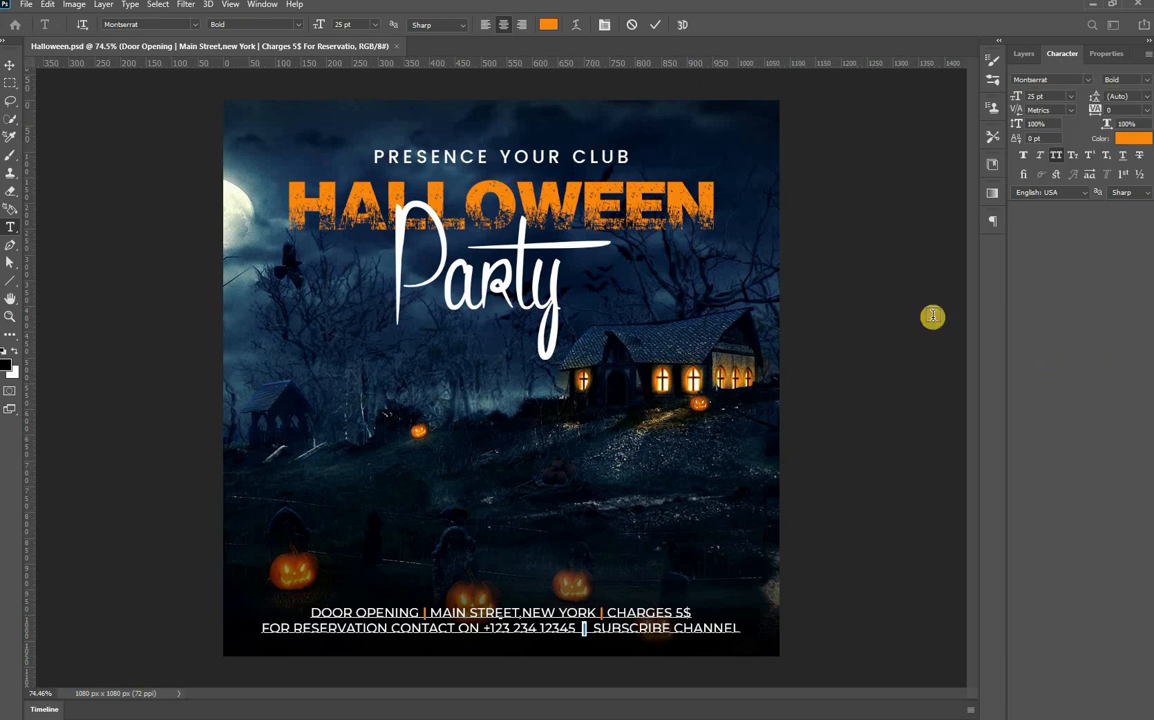
{"action": "key", "text": "ctrl+Return"}
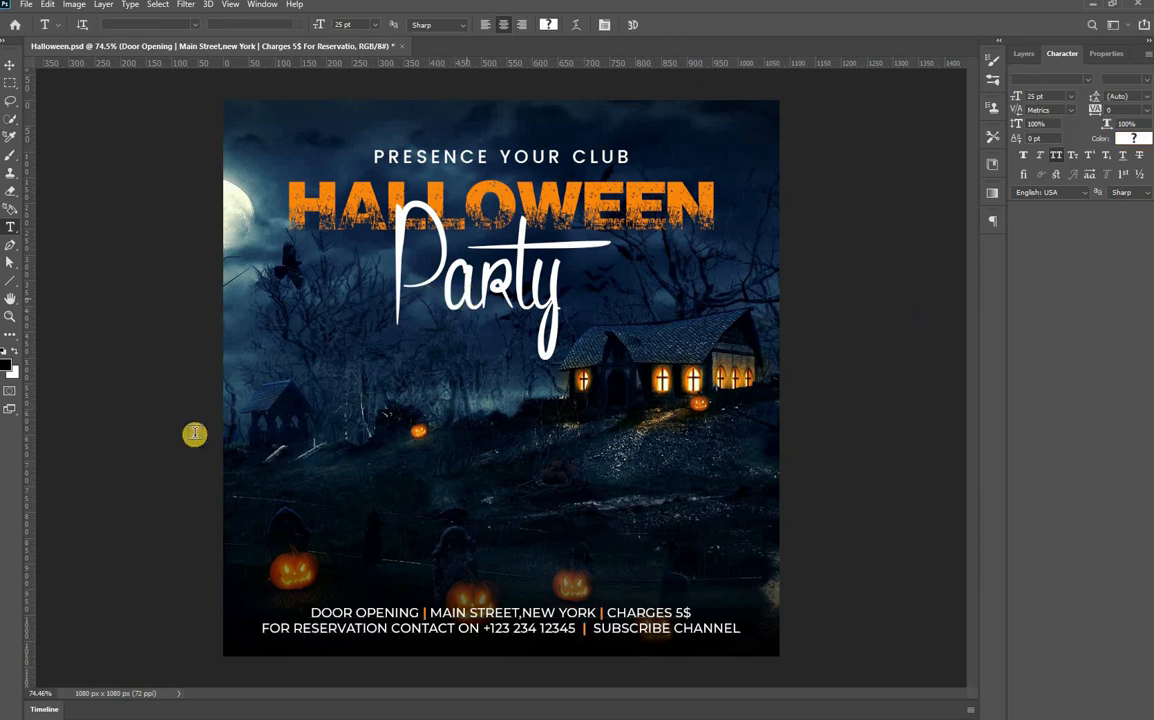
{"action": "left_click", "coordinate": [585, 473]}
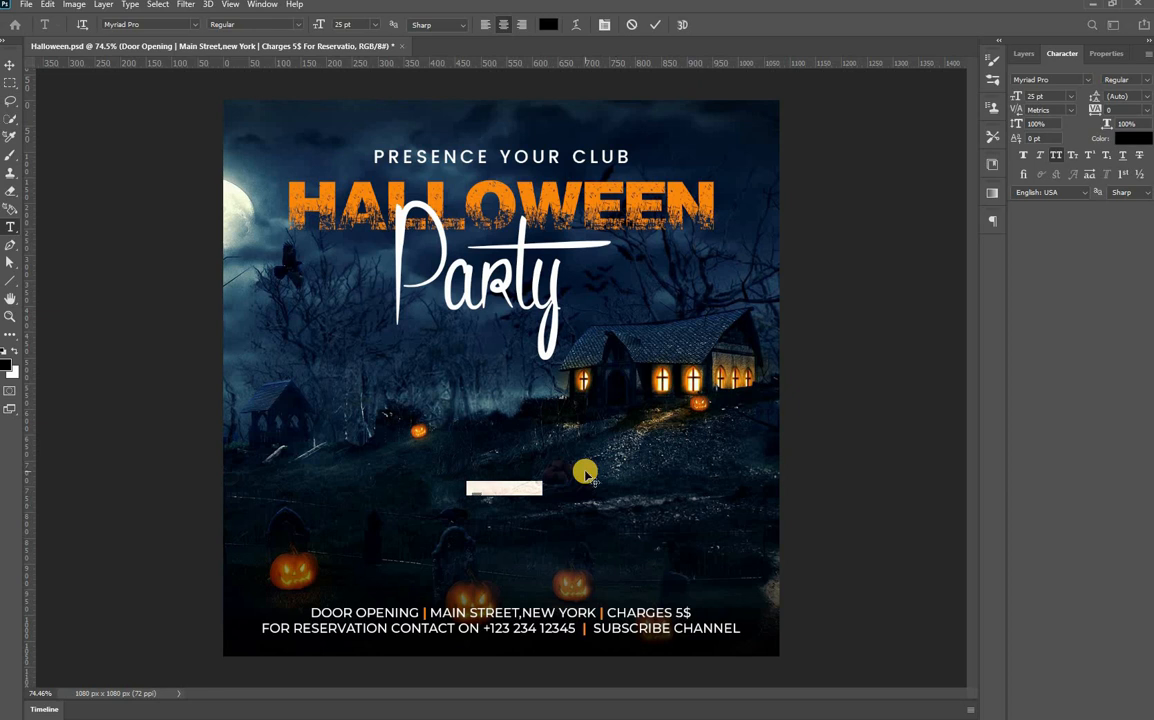
{"action": "key", "text": "BackSpace"}
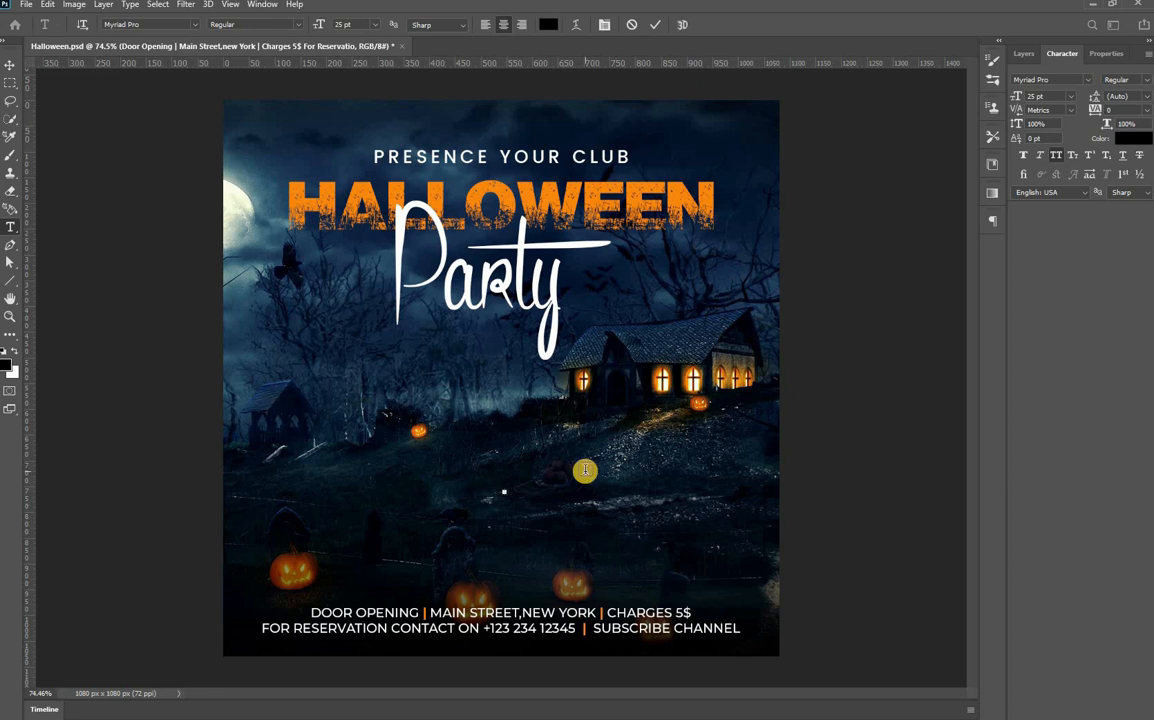
{"action": "key", "text": "Escape"}
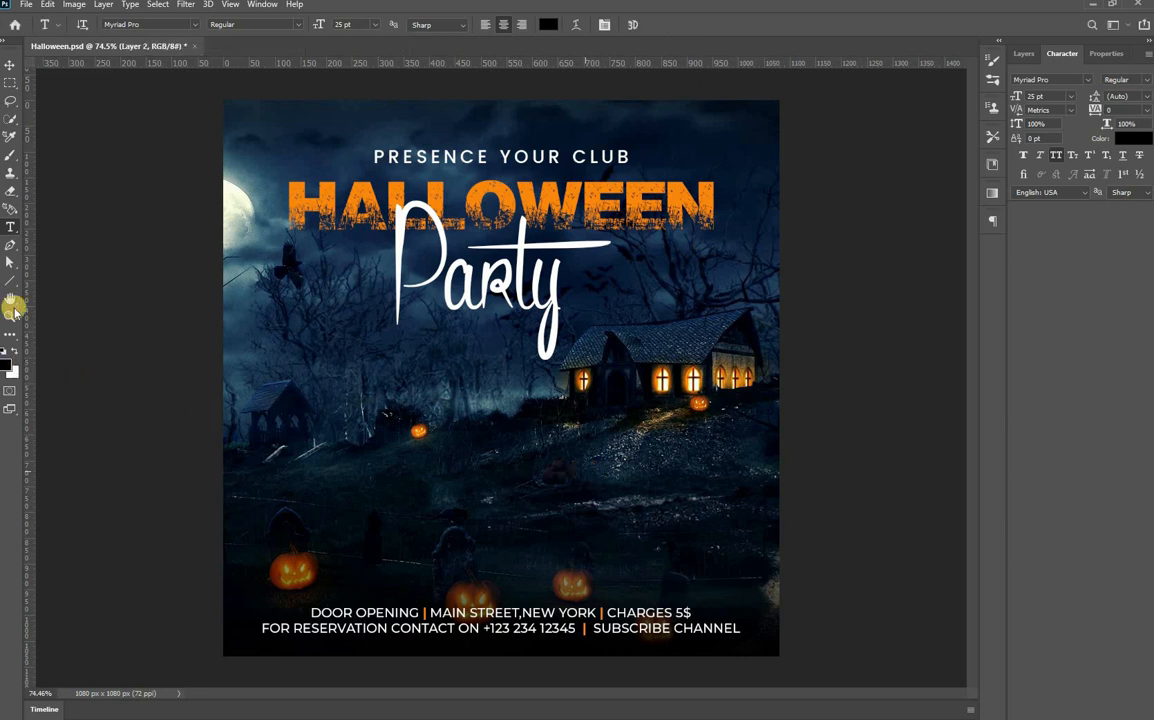
Step: Add a white text line reading "Tuesday , 31st October" in the lower middle of the canvas, above the event details
{"action": "left_click", "coordinate": [497, 472]}
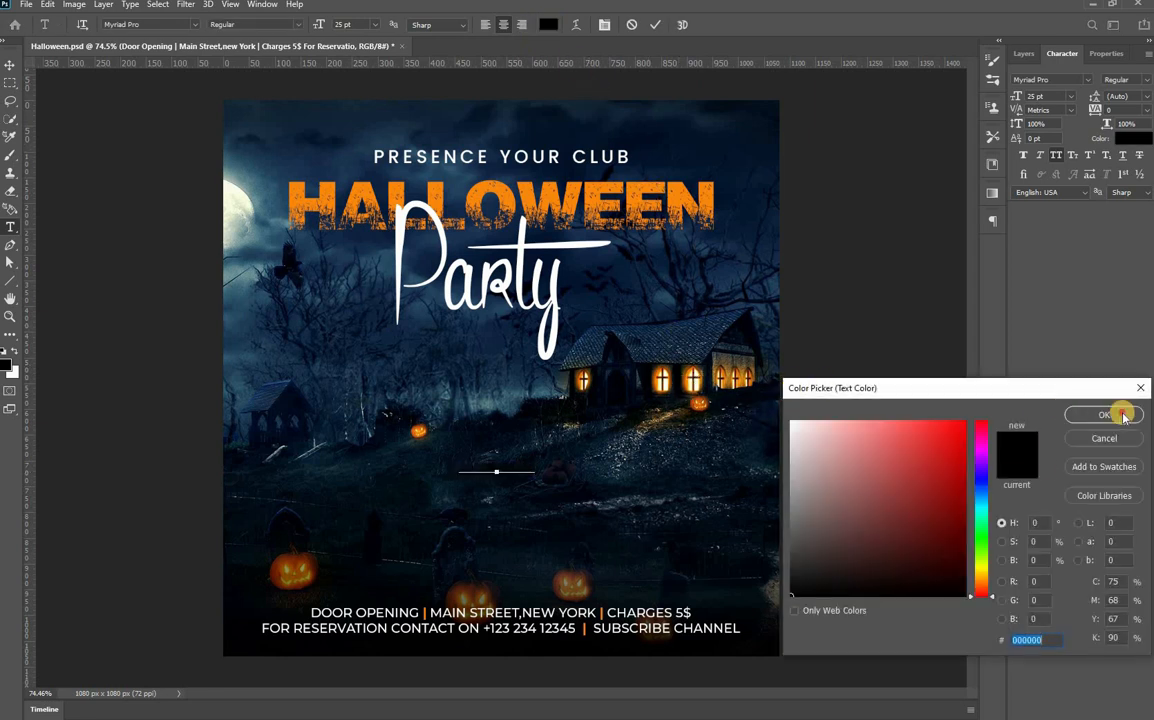
{"action": "left_click_drag", "start_coordinate": [842, 432], "coordinate": [589, 417]}
{"action": "key", "text": "Return"}
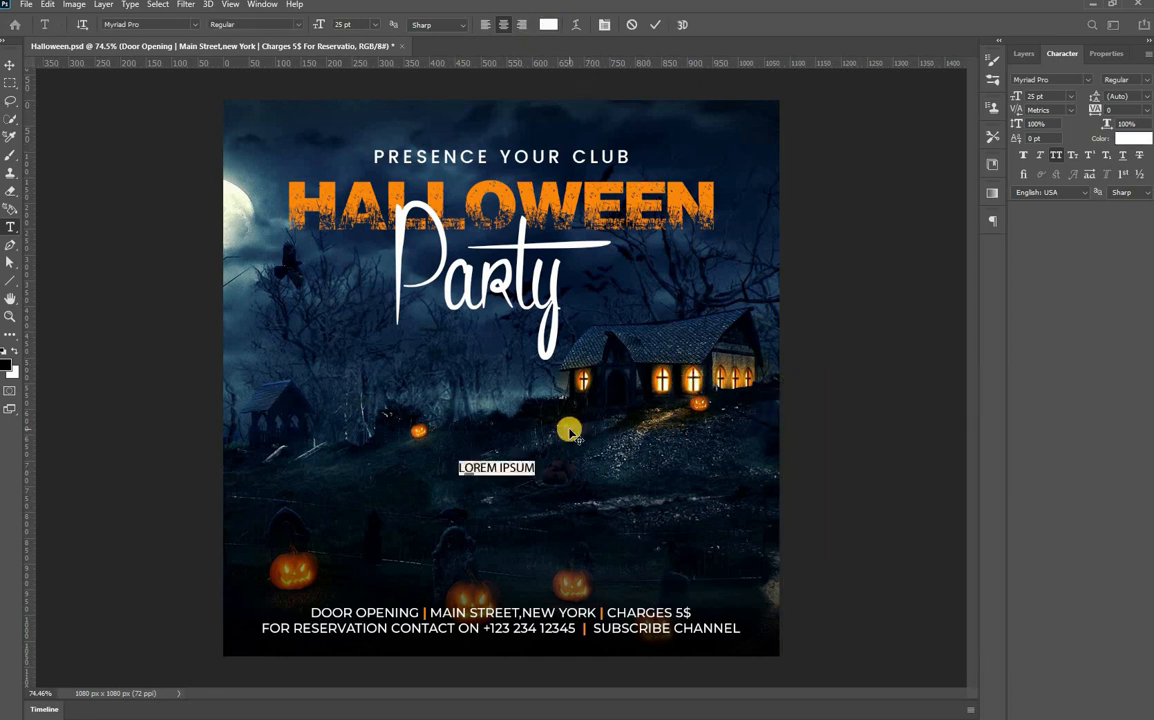
{"action": "left_click", "coordinate": [570, 433]}
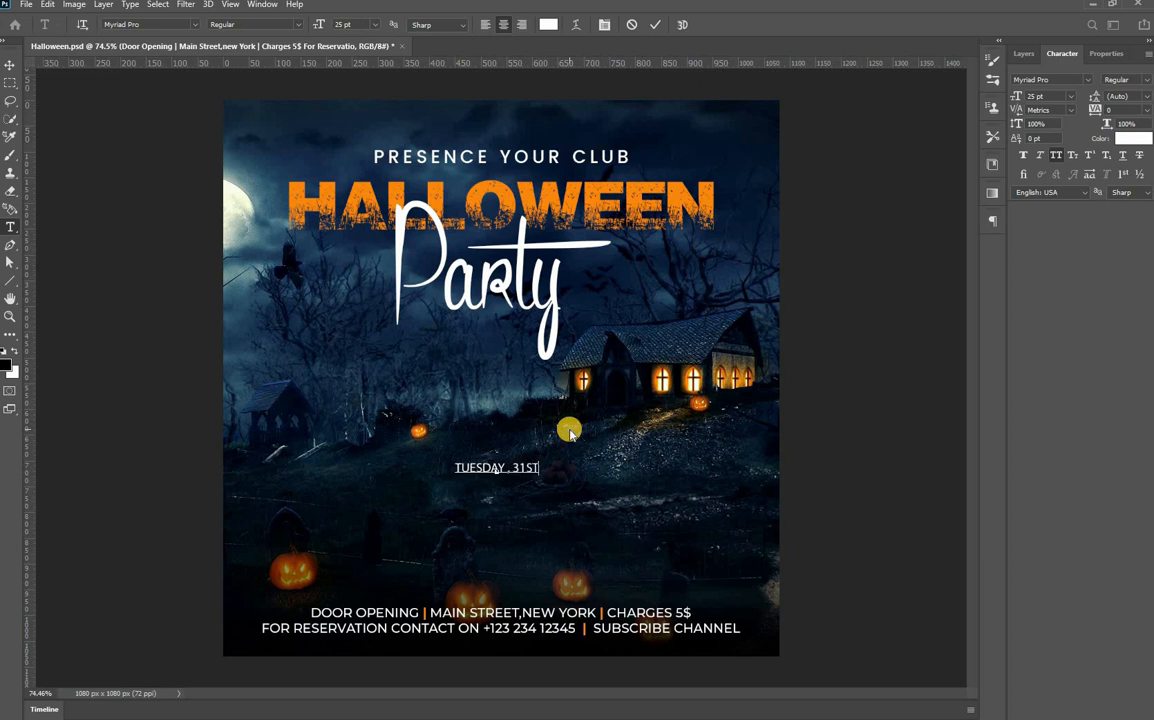
{"action": "type", "text": "OCTOBER"}
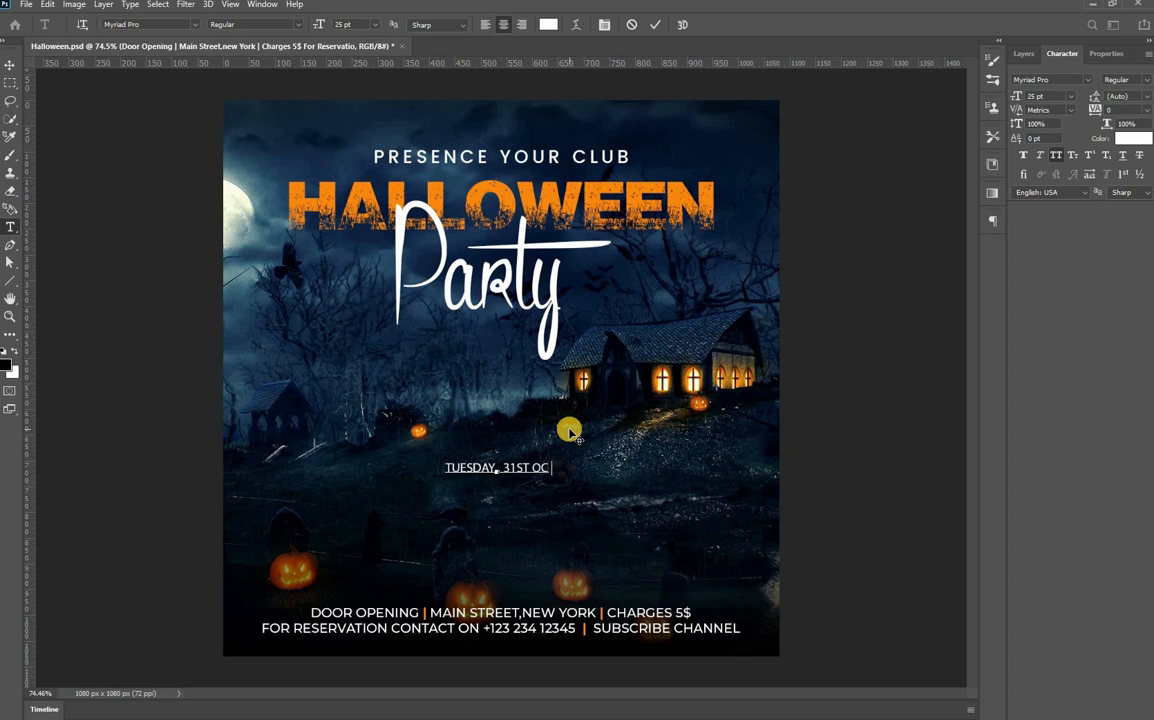
{"action": "key", "text": "ctrl+Return"}
Step: Center the date line horizontally on the canvas
{"action": "key", "text": "v"}
{"action": "key", "text": "ctrl+a"}
{"action": "left_click", "coordinate": [316, 26]}
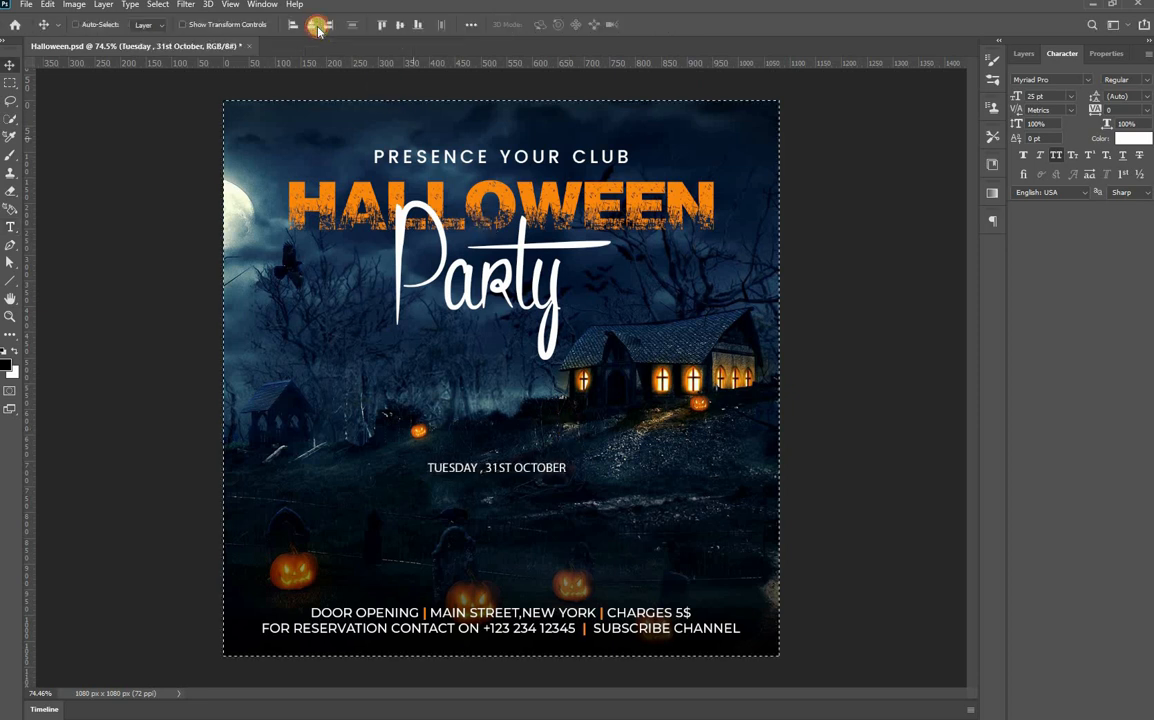
{"action": "key", "text": "ctrl+d"}
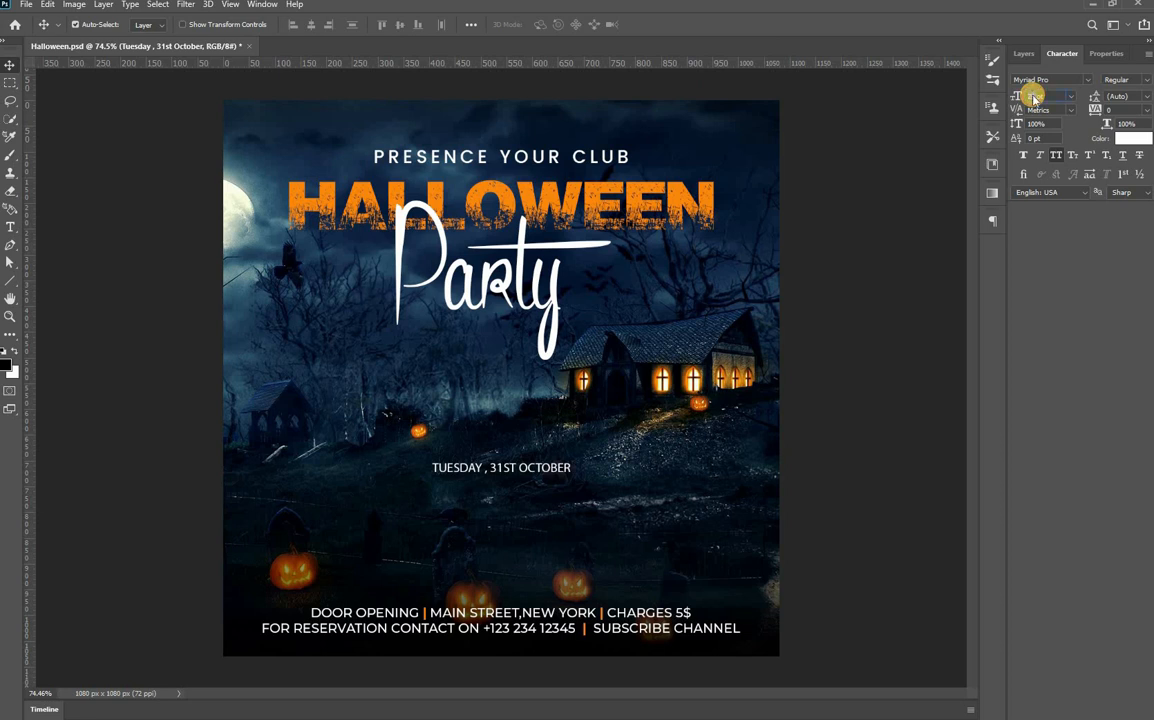
Step: Set the date line to 50 pt in the Semibold style
{"action": "type", "text": "50"}
{"action": "key", "text": "Return"}
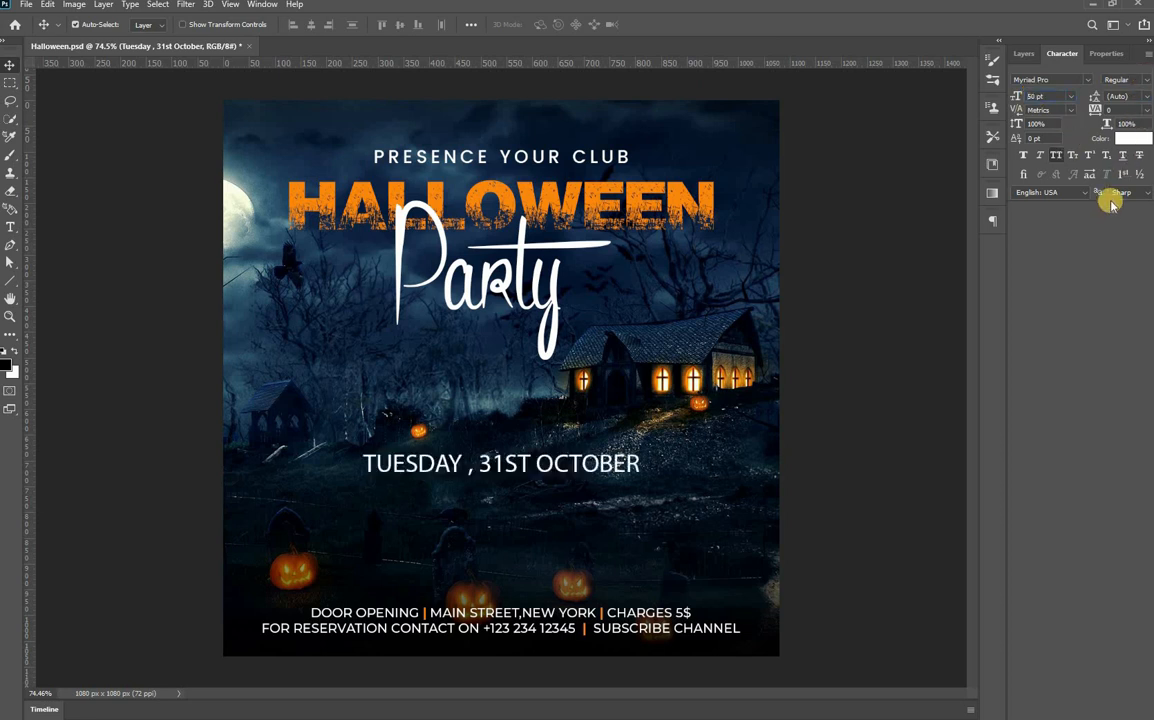
{"action": "left_click", "coordinate": [1146, 80]}
{"action": "left_click", "coordinate": [1086, 160]}
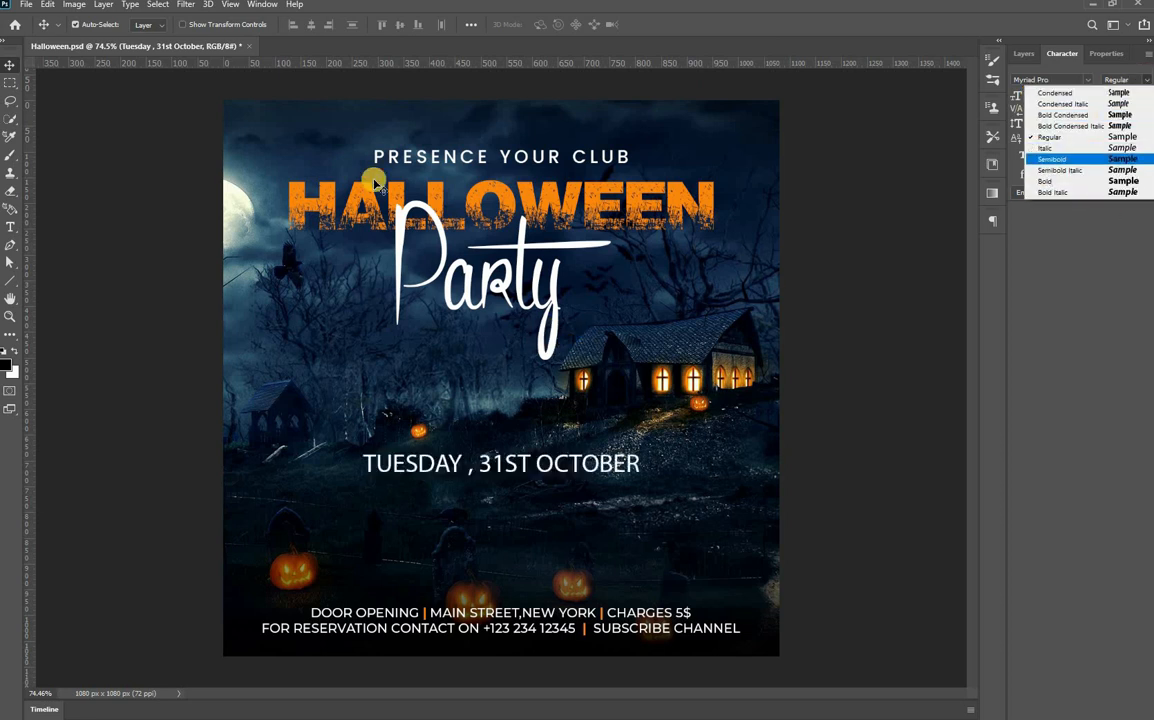
Step: Realign the resized date line to the canvas's horizontal center and move it about 40 px lower
{"action": "key", "text": "ctrl+a"}
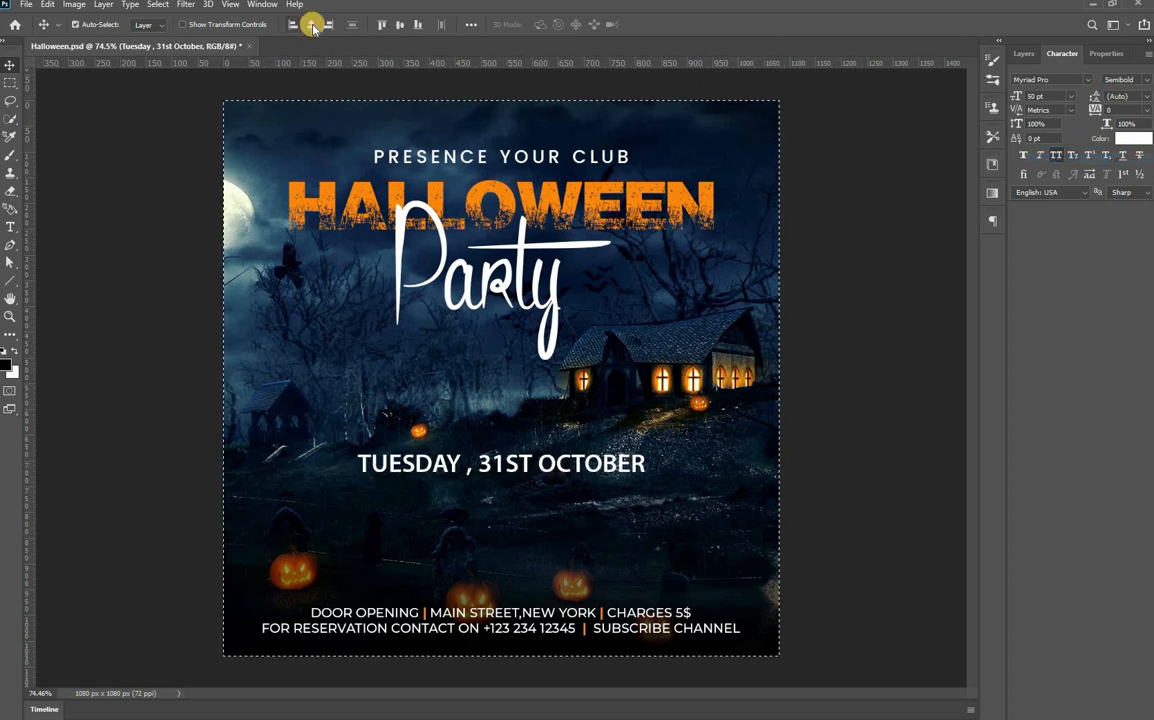
{"action": "key", "text": "ctrl+d"}
{"action": "key", "text": "shift+Down"}
{"action": "key", "text": "shift+Down"}
{"action": "key", "text": "shift+Down"}
{"action": "key", "text": "shift+Down"}
{"action": "key", "text": "shift+Down"}
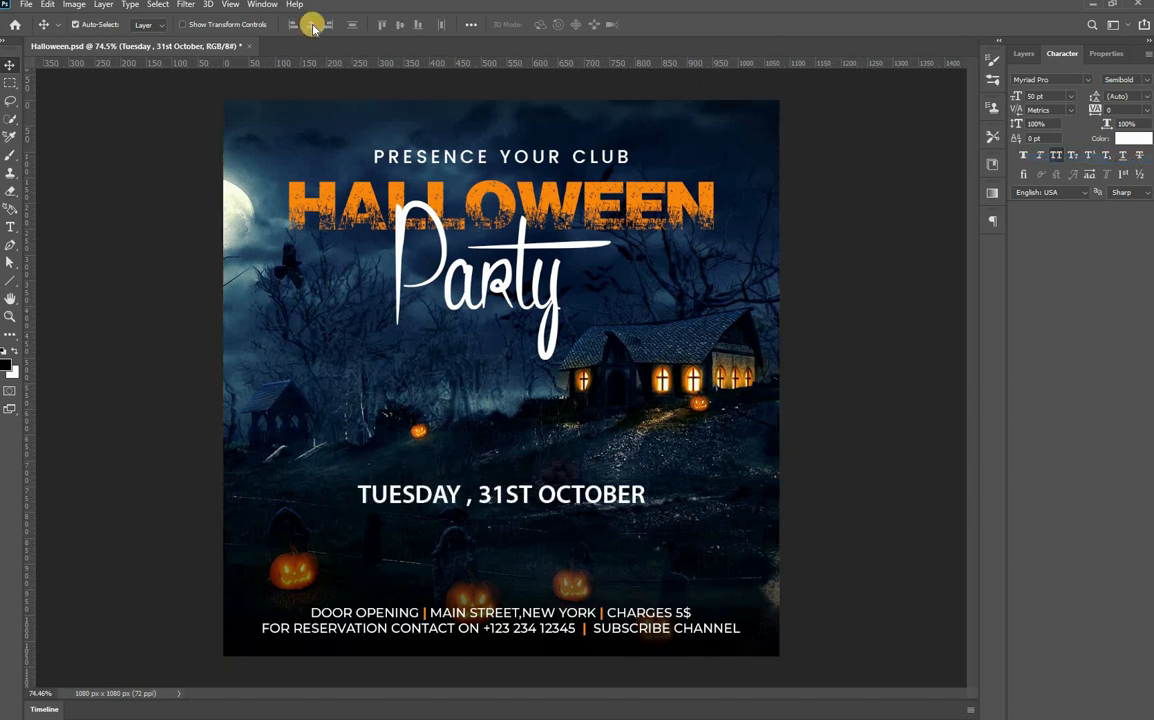
{"action": "key", "text": "Up"}
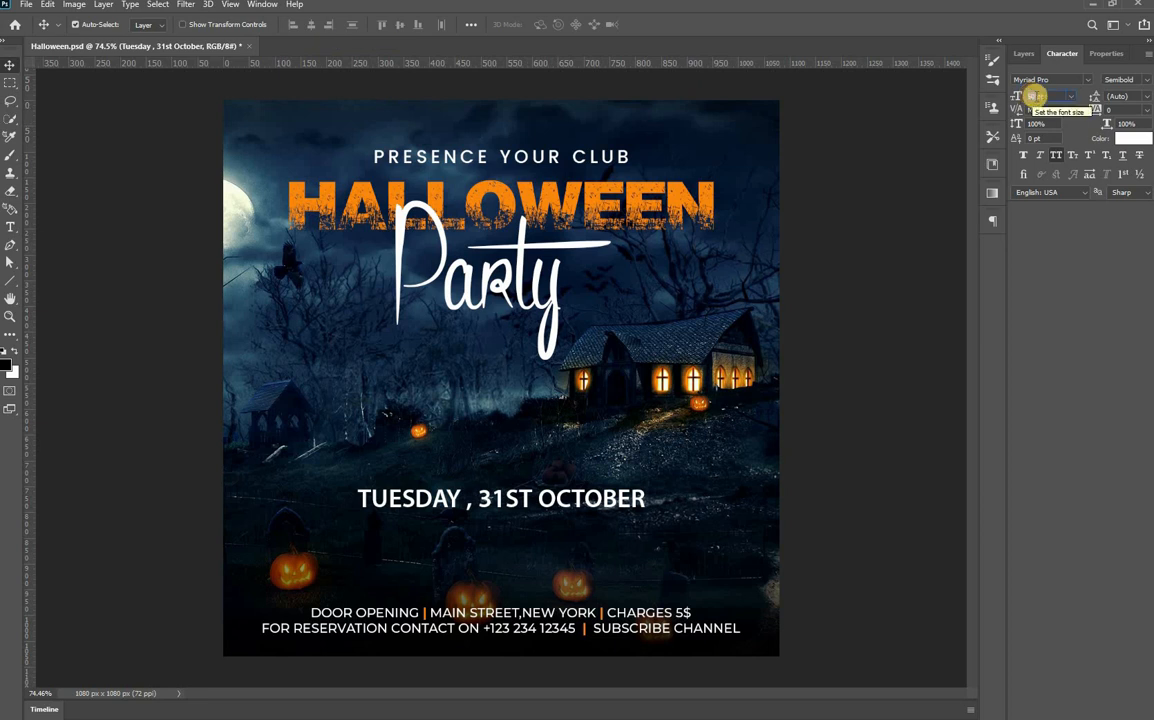
Step: Color the date line with the orange sampled from the "Halloween" heading
{"action": "left_click", "coordinate": [1134, 140]}
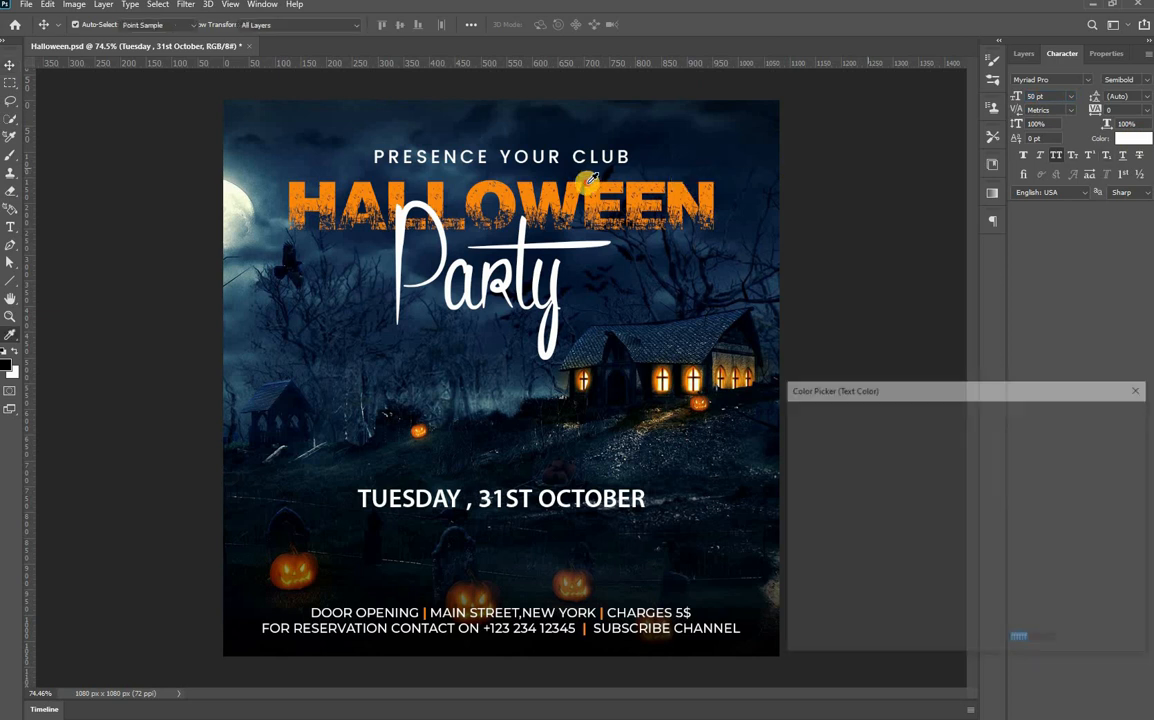
{"action": "left_click", "coordinate": [587, 184]}
{"action": "left_click", "coordinate": [1089, 417]}
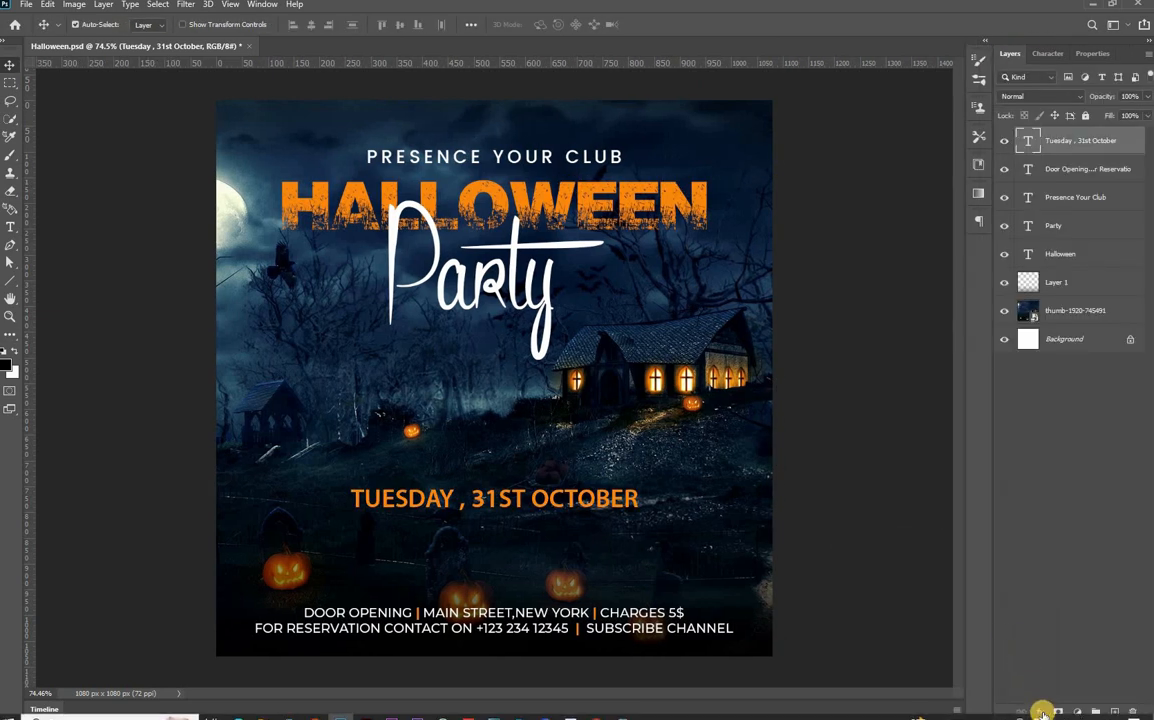
Step: Add a black drop shadow to the date line with 100% opacity, 2 px distance, 42% spread and 3 px size
{"action": "left_click", "coordinate": [1040, 712]}
{"action": "left_click", "coordinate": [1074, 704]}
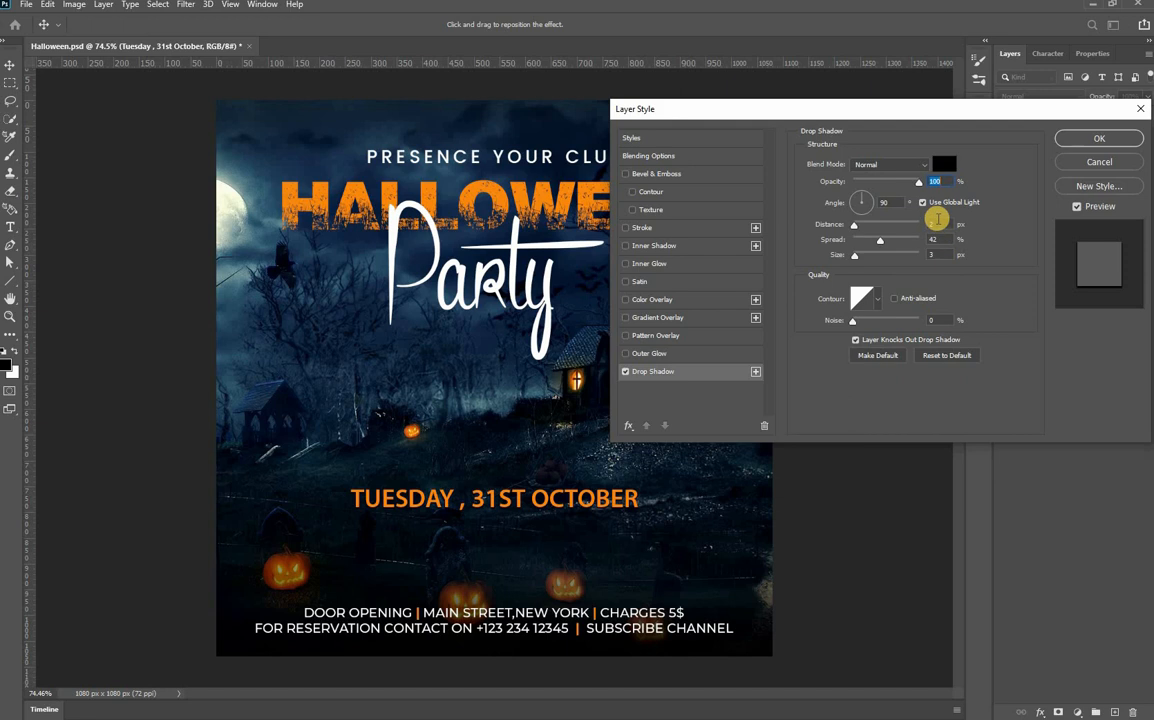
{"action": "left_click", "coordinate": [945, 242]}
{"action": "left_click", "coordinate": [944, 249]}
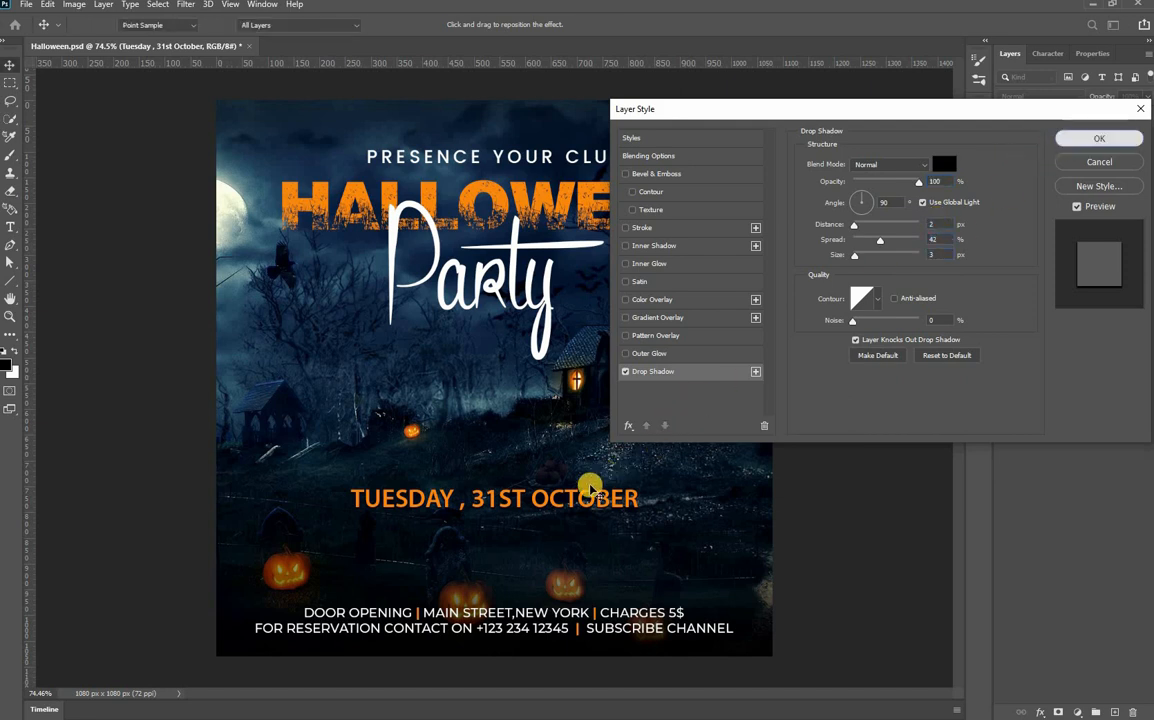
{"action": "key", "text": "Return"}
Step: Move the date line down about 20 px, closer to the event details
{"action": "key", "text": "shift+Down"}
{"action": "key", "text": "shift+Down"}
{"action": "key", "text": "shift+Down"}
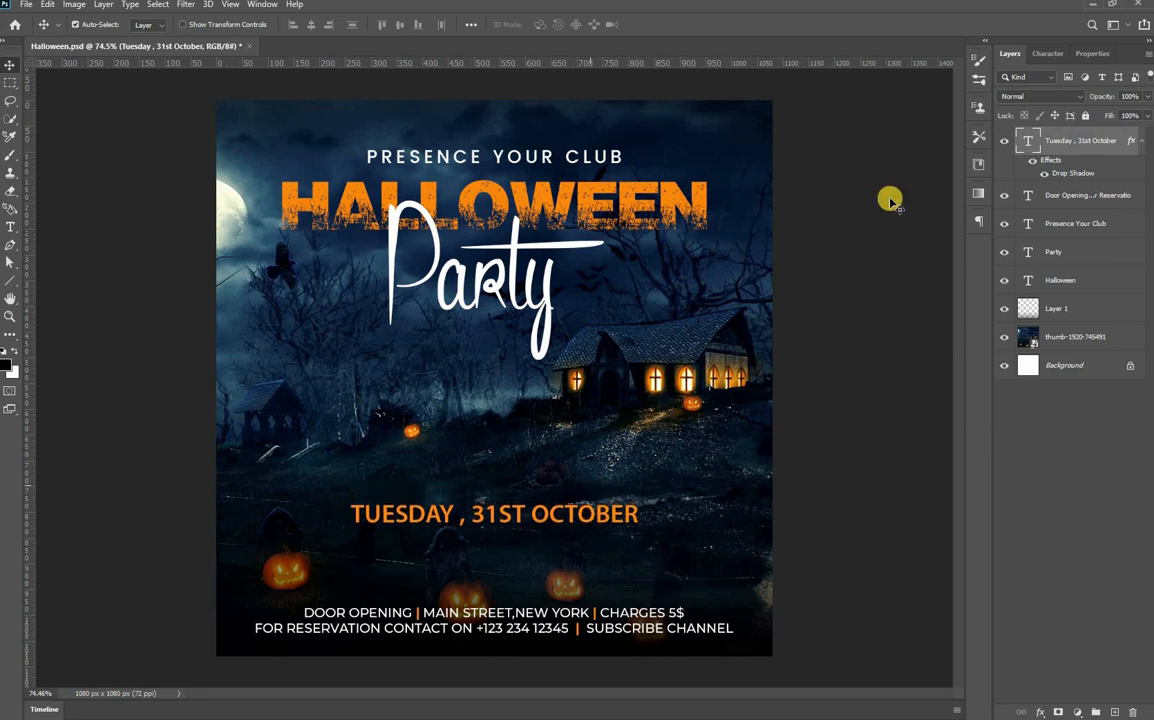
Step: Change the date line's font to Montserrat Bold and its size to 45 pt
{"action": "left_click", "coordinate": [1049, 55]}
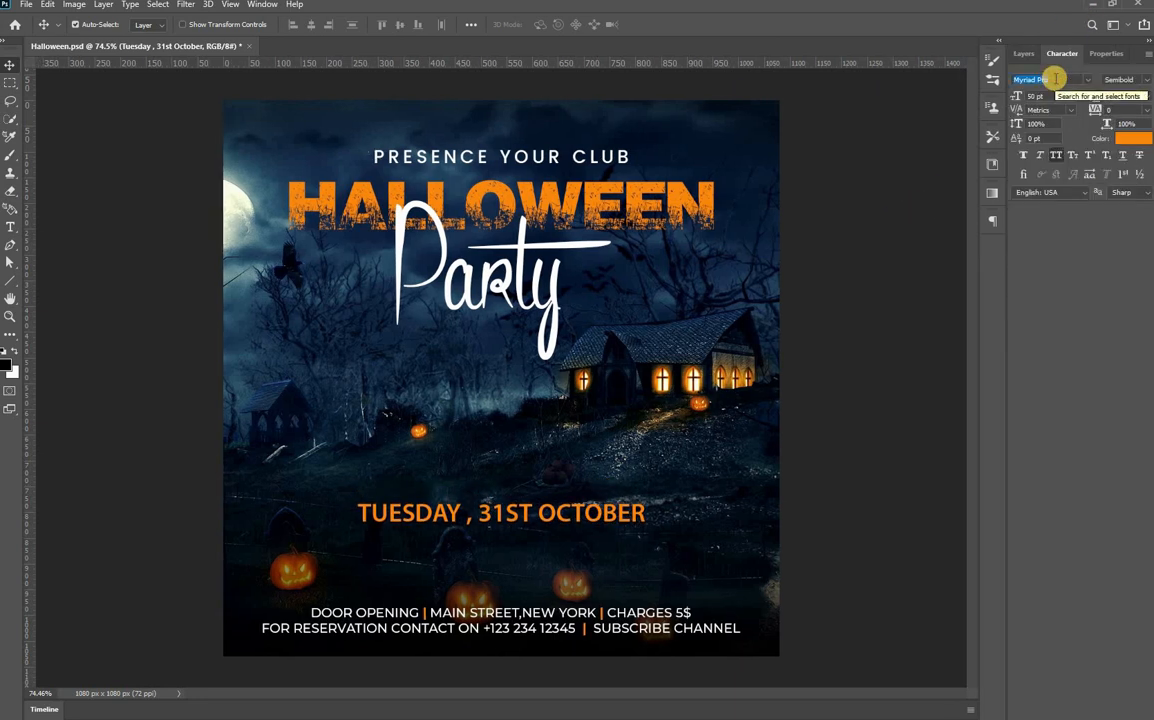
{"action": "type", "text": "mont"}
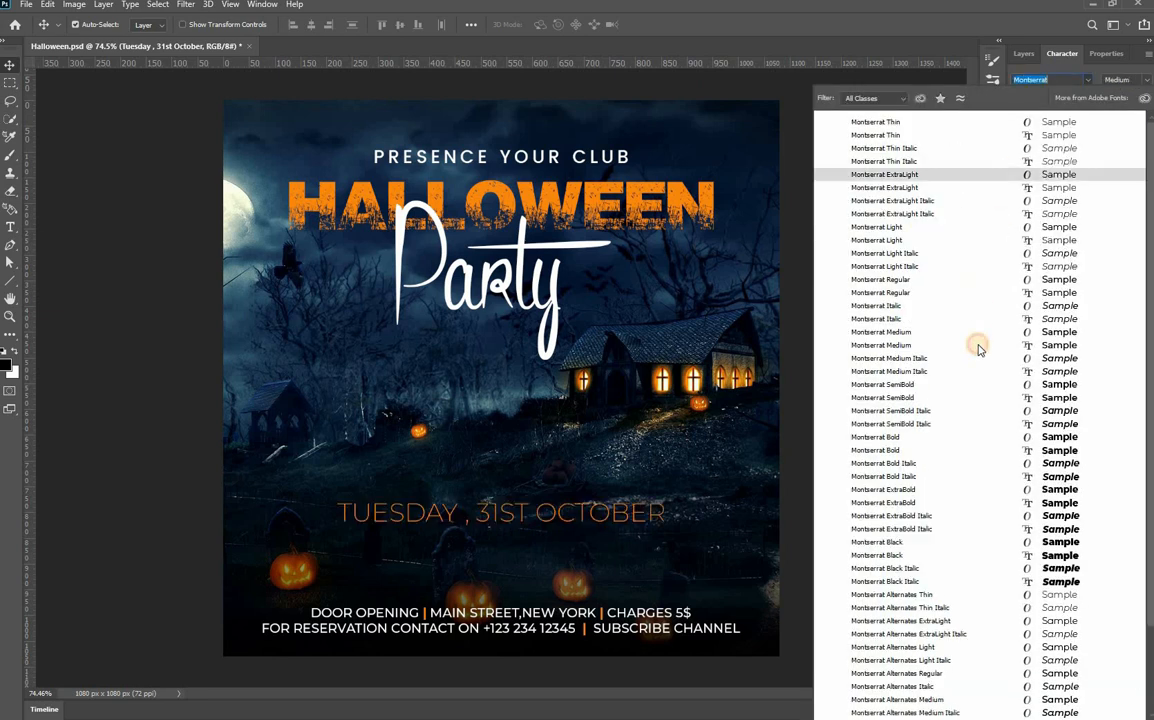
{"action": "left_click", "coordinate": [979, 345]}
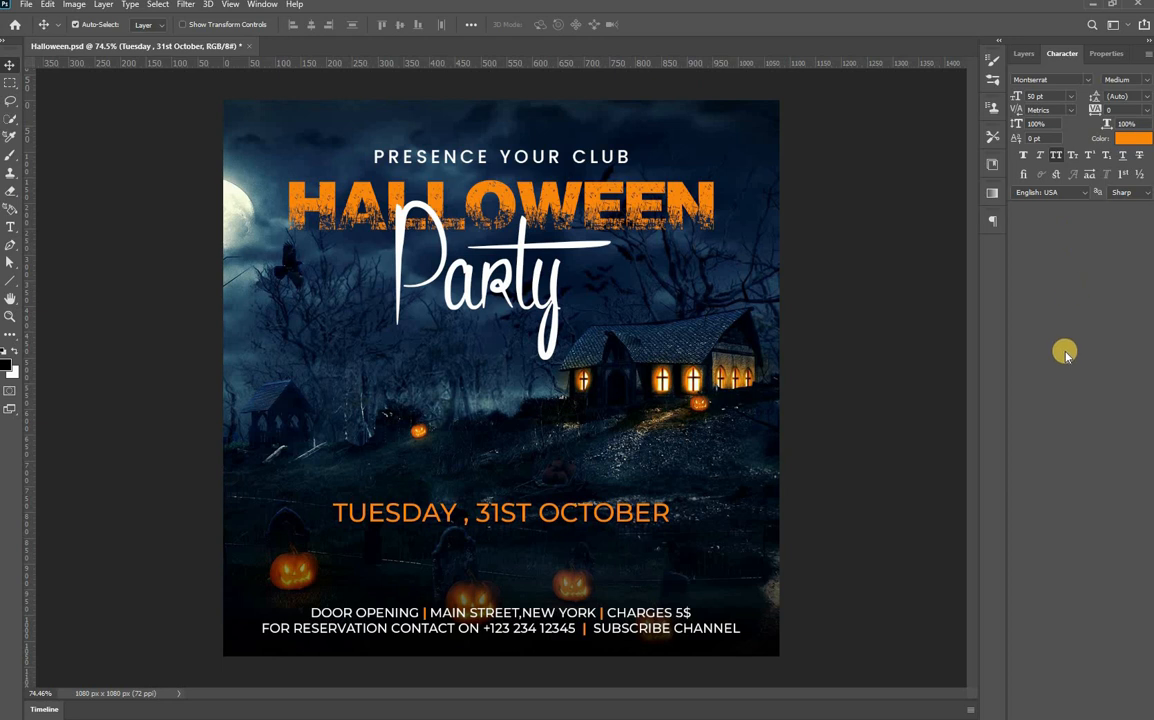
{"action": "left_click", "coordinate": [1117, 79]}
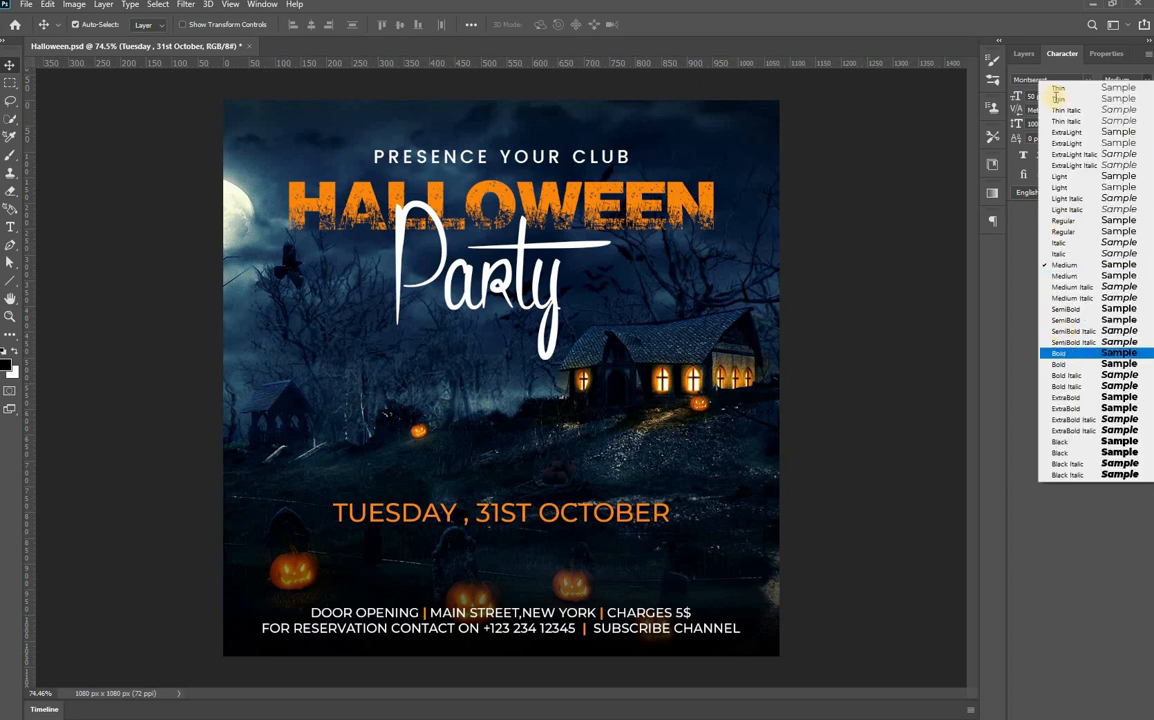
{"action": "left_click", "coordinate": [1059, 353]}
{"action": "left_click", "coordinate": [1033, 98]}
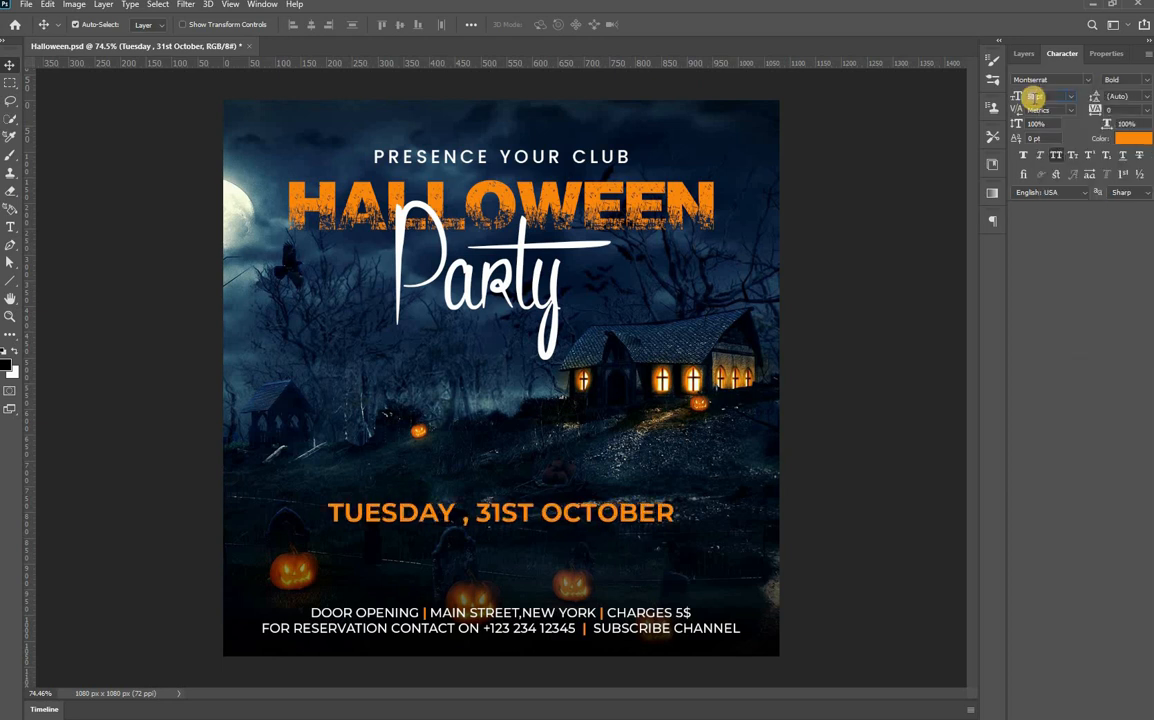
{"action": "type", "text": "45pt"}
{"action": "key", "text": "Return"}
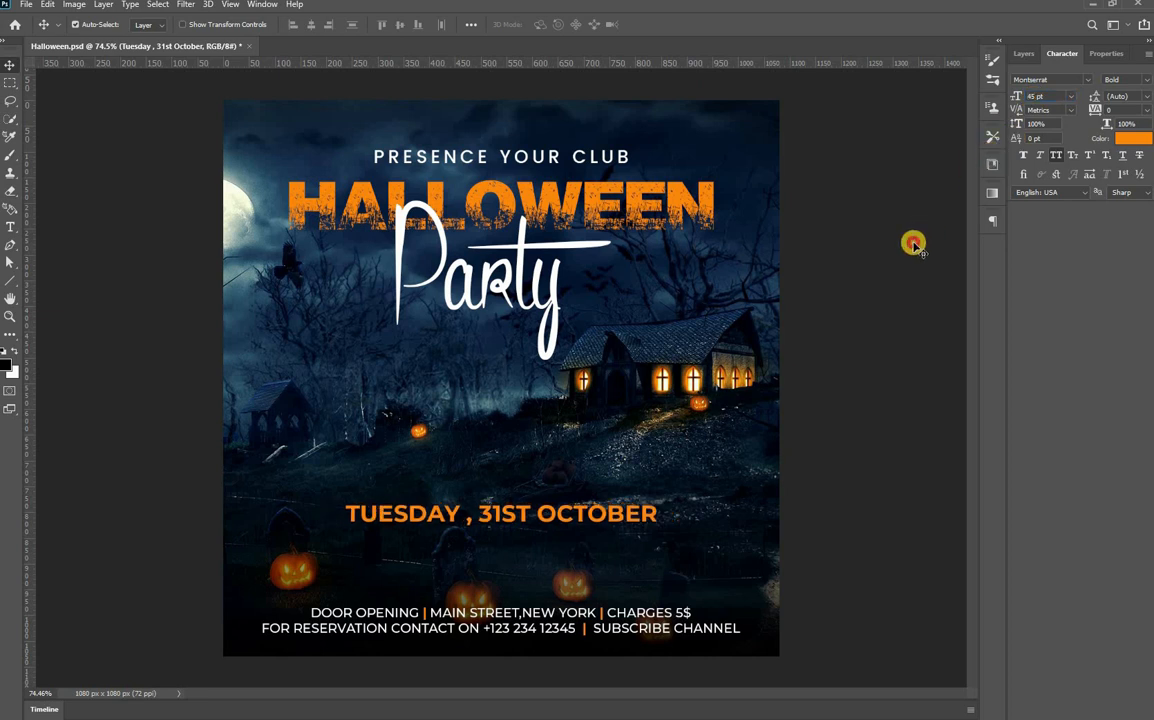
Step: Duplicate the event details text to just below the date line and replace the copy's text with "Special Guest"
{"action": "key", "text": "ctrl+s"}
{"action": "left_click_drag", "start_coordinate": [498, 517], "coordinate": [515, 541]}
{"action": "key", "text": "ctrl+z"}
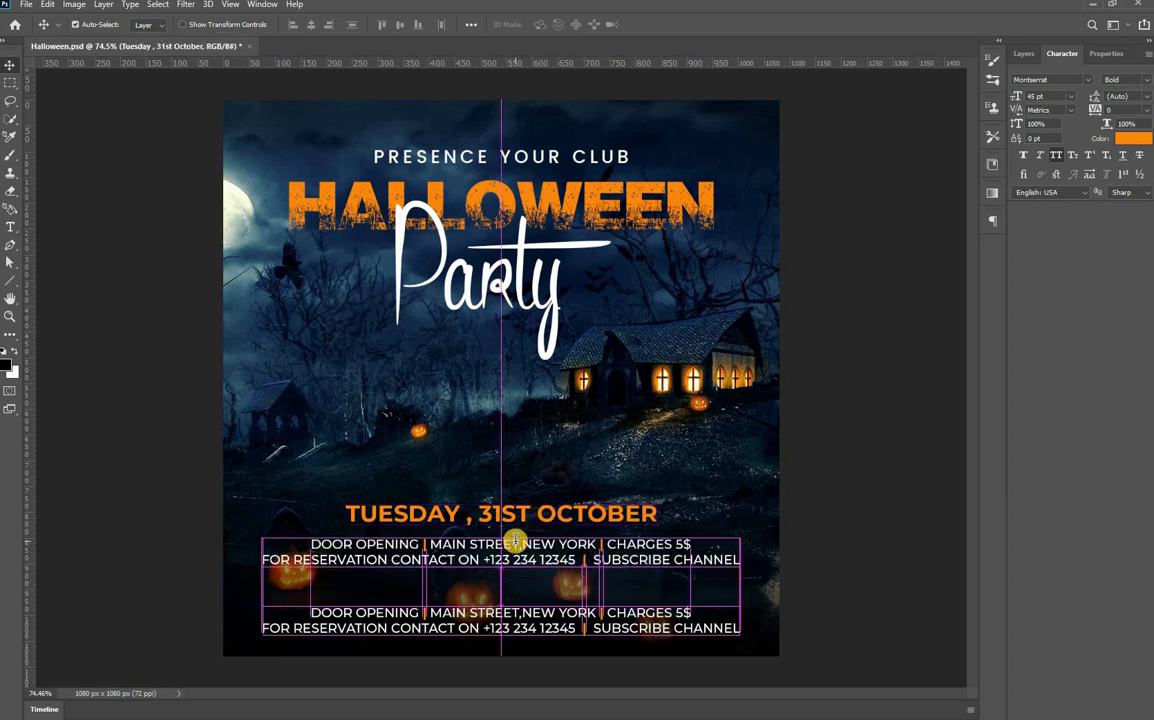
{"action": "double_click", "coordinate": [515, 541]}
{"action": "type", "text": "SPE"}
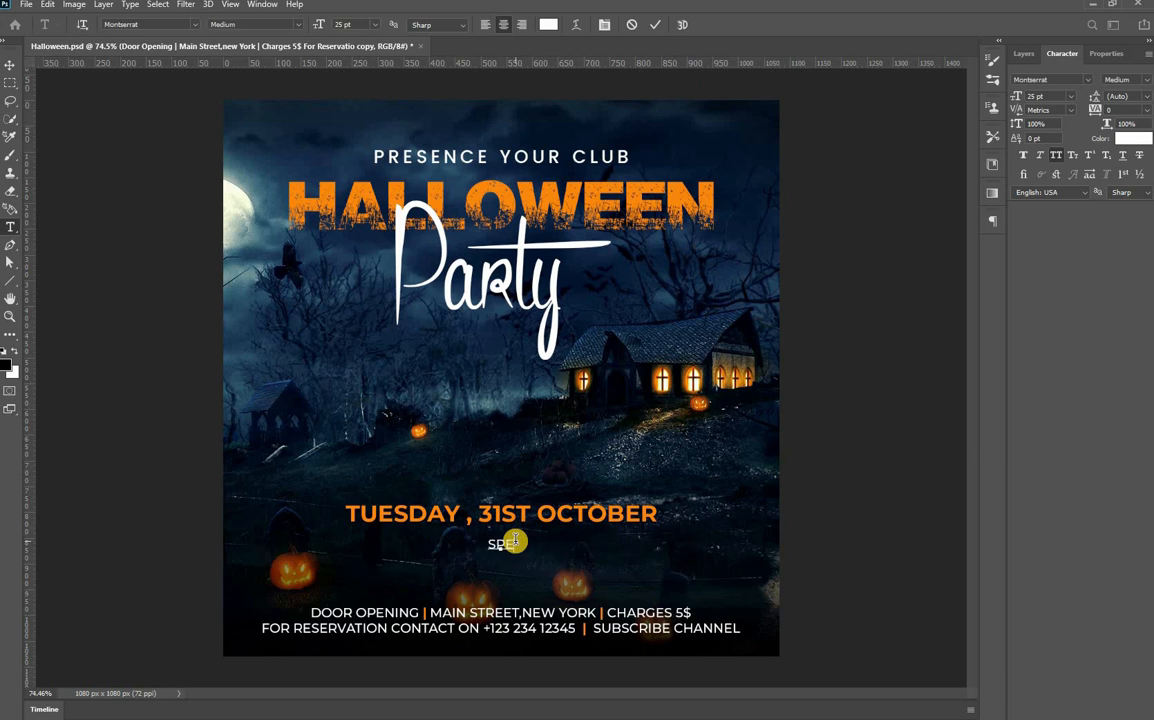
{"action": "type", "text": "CIAL GUE"}
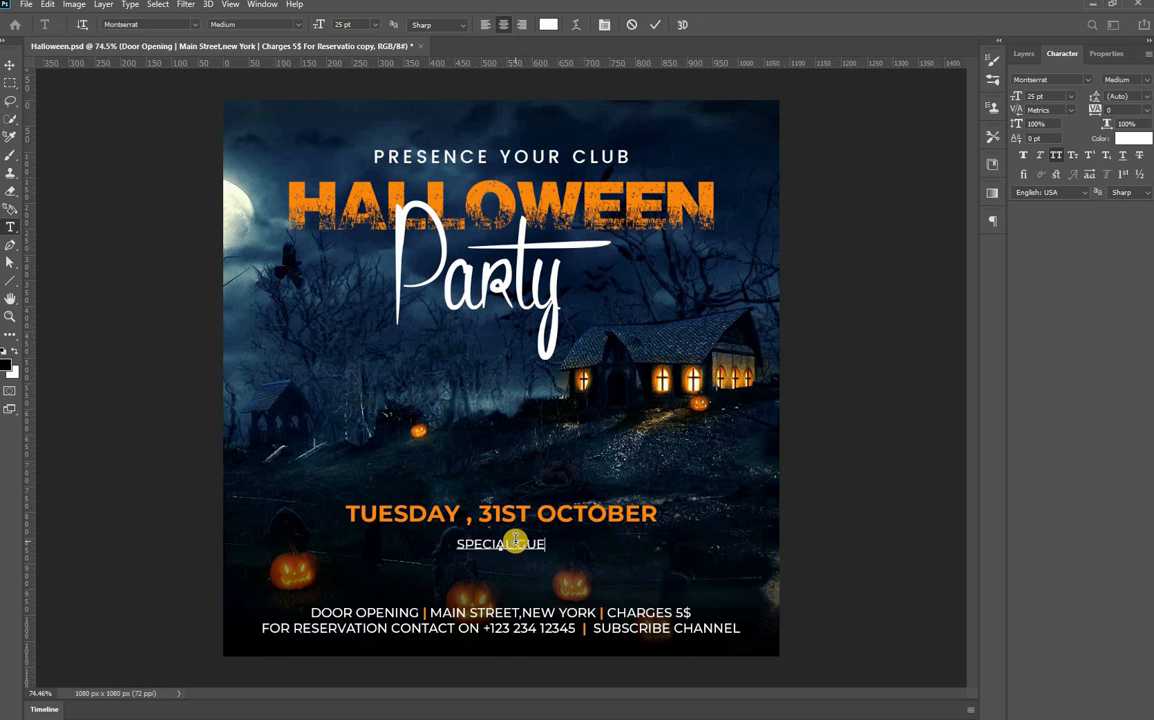
{"action": "type", "text": "SR"}
{"action": "key", "text": "ctrl+Return"}
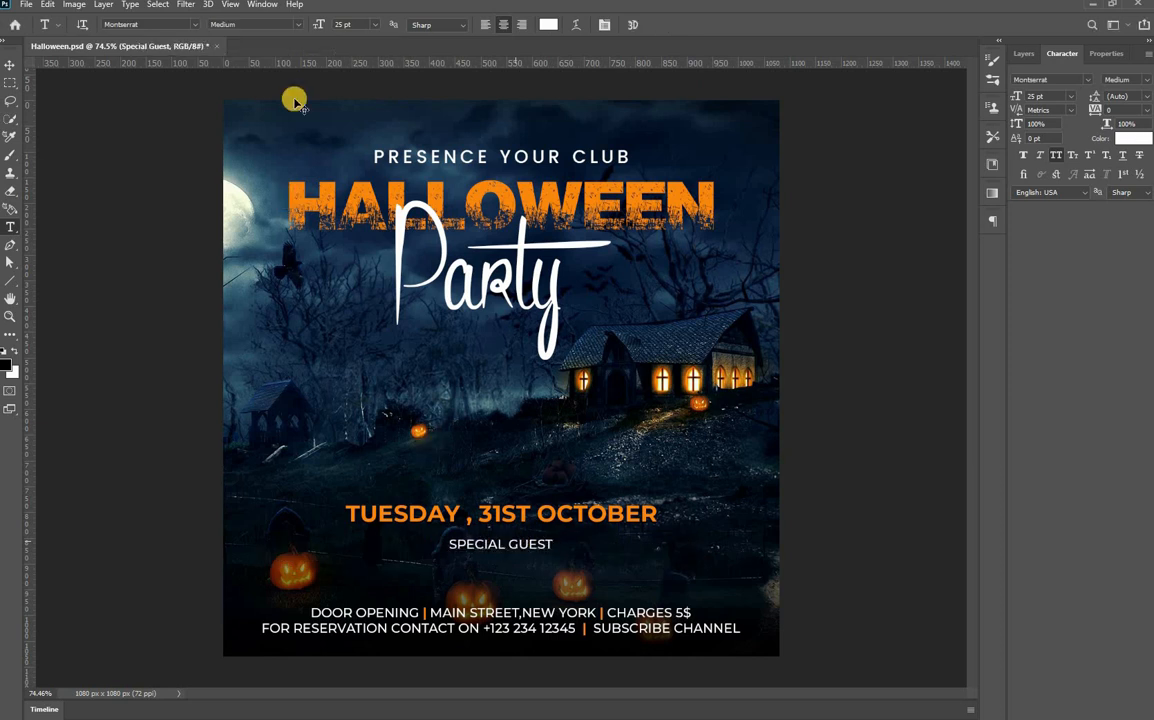
Step: Center the "Special Guest" line horizontally on the canvas
{"action": "key", "text": "v"}
{"action": "key", "text": "ctrl+a"}
{"action": "left_click", "coordinate": [311, 27]}
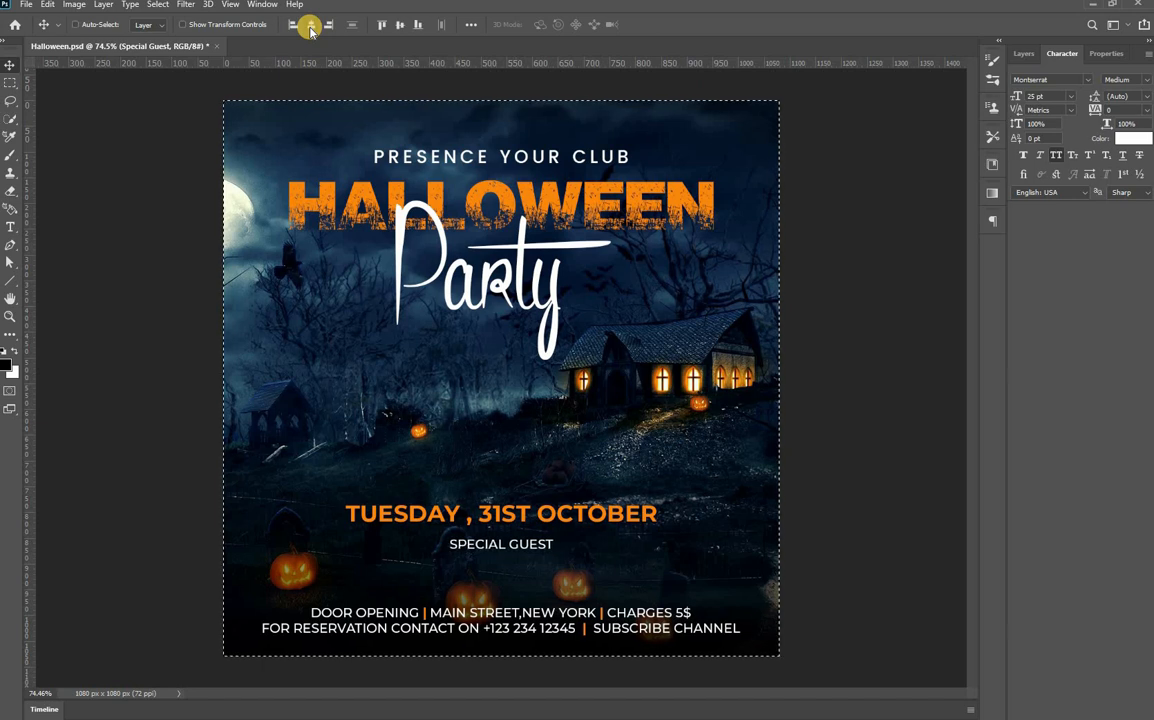
{"action": "key", "text": "ctrl+d"}
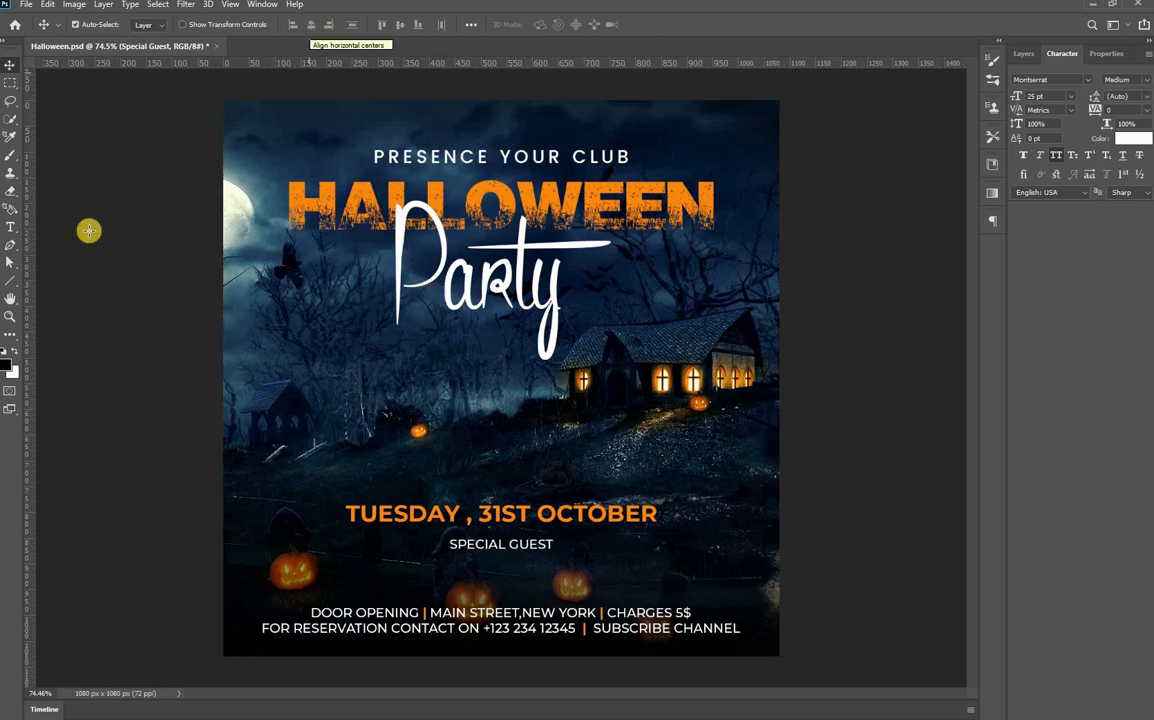
Step: Draw a rounded rectangle about 616 × 63 px under "Special Guest", with no fill, a white 2 px stroke and 10 px corner radius
{"action": "key", "text": "u"}
{"action": "left_click", "coordinate": [150, 25]}
{"action": "left_click", "coordinate": [72, 52]}
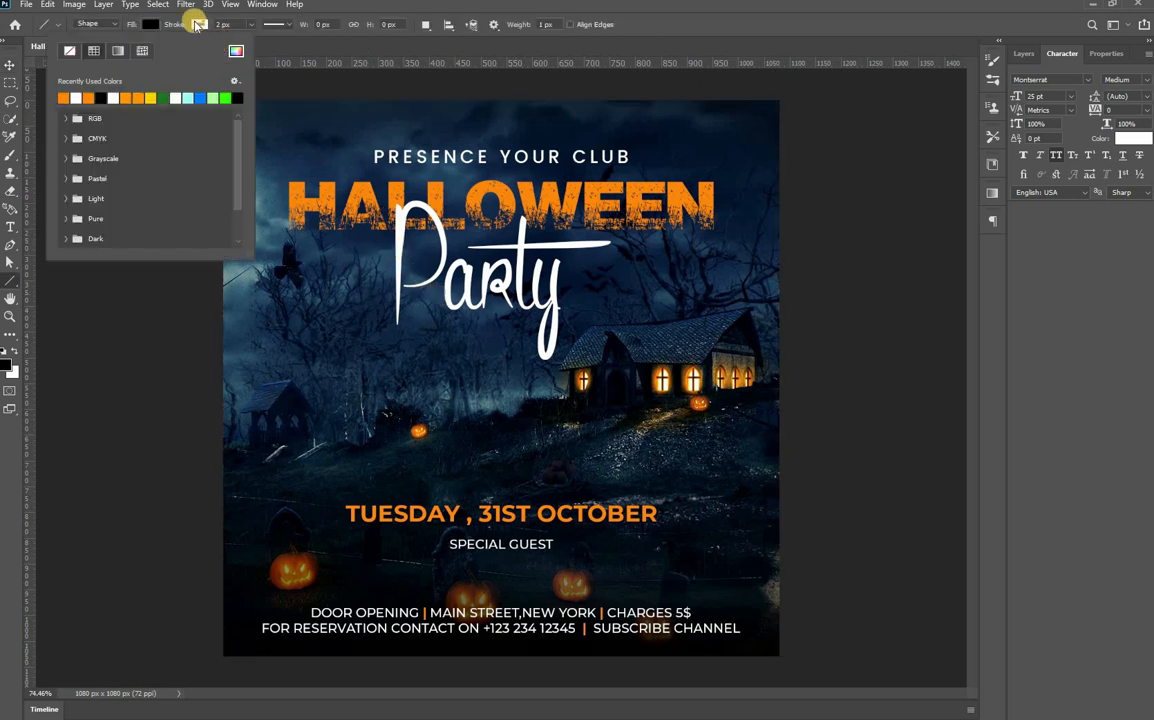
{"action": "left_click", "coordinate": [199, 24]}
{"action": "left_click", "coordinate": [161, 98]}
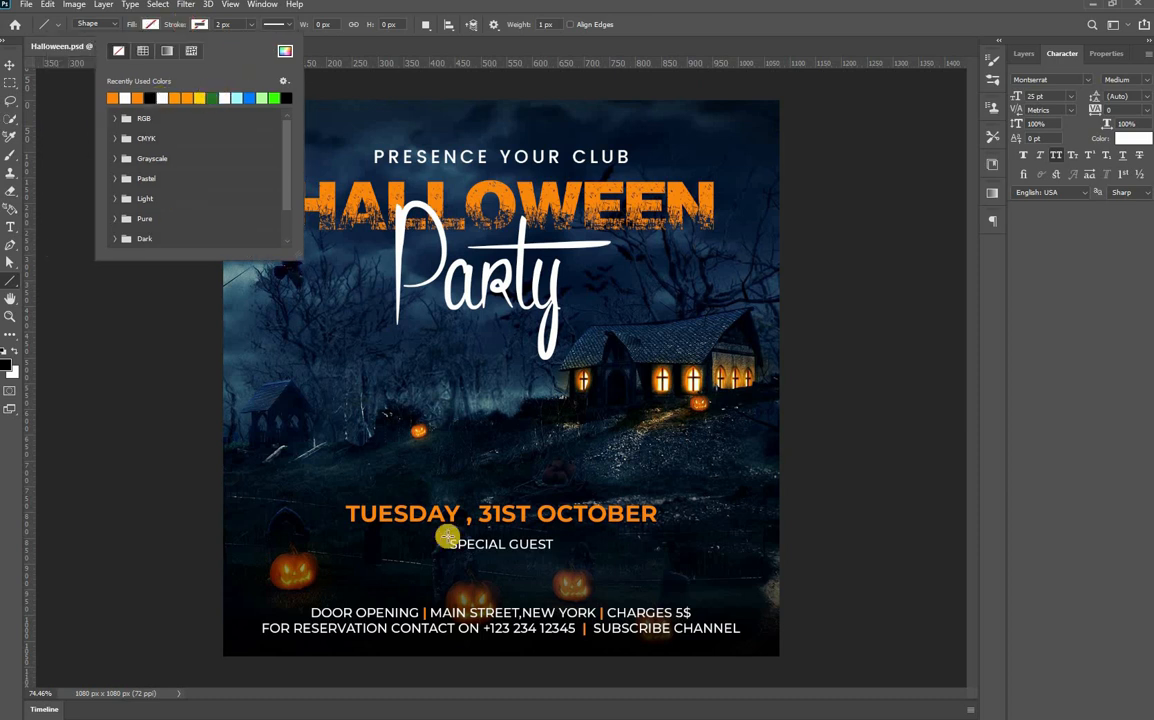
{"action": "left_click", "coordinate": [342, 572]}
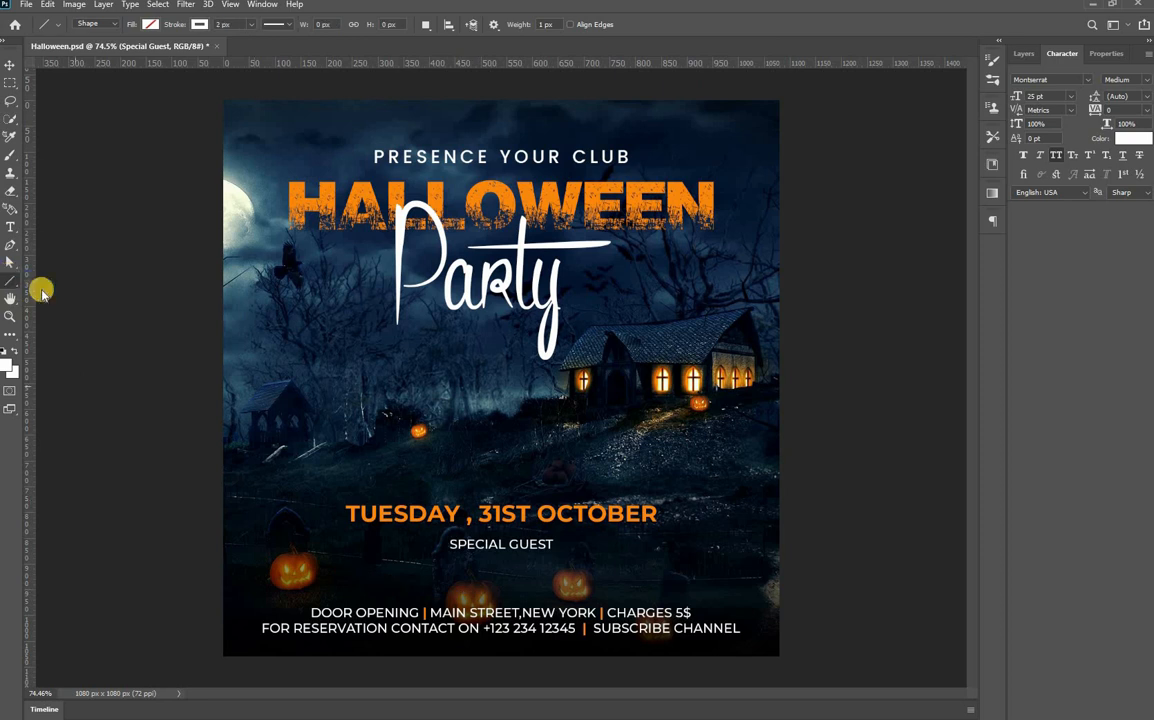
{"action": "right_click", "coordinate": [10, 281]}
{"action": "left_click", "coordinate": [56, 295]}
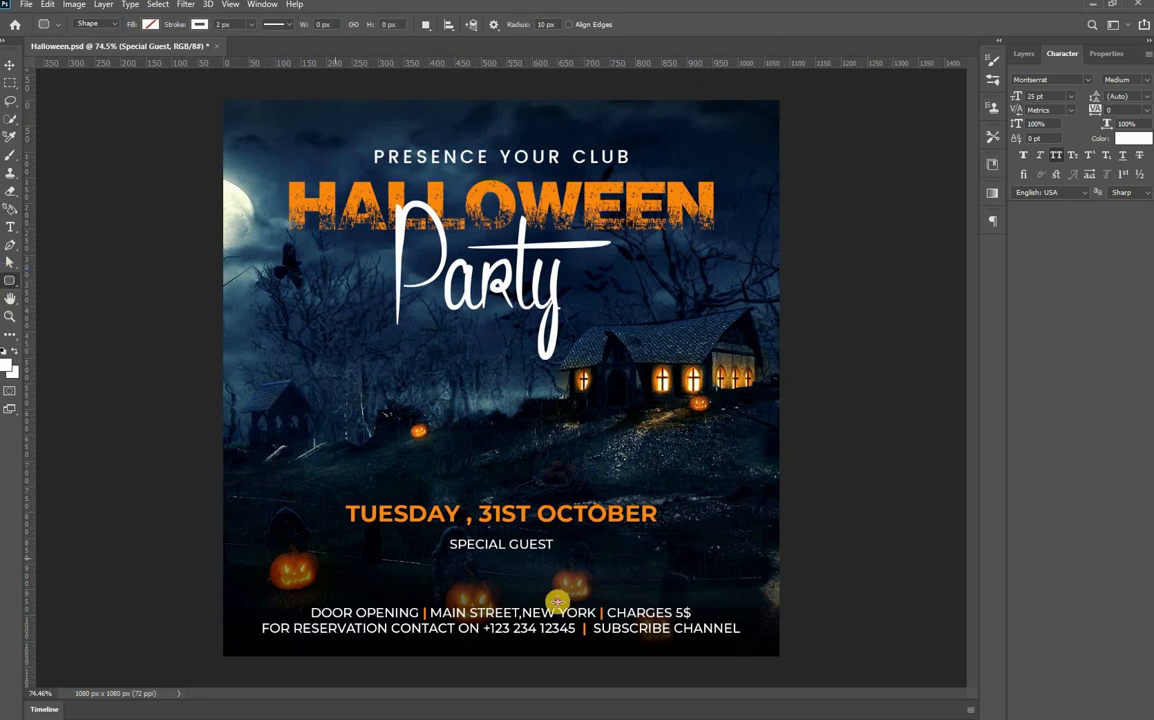
{"action": "left_click_drag", "start_coordinate": [339, 566], "coordinate": [655, 598]}
Step: Center the rounded rectangle horizontally on the canvas
{"action": "key", "text": "ctrl+a"}
{"action": "key", "text": "v"}
{"action": "left_click", "coordinate": [313, 24]}
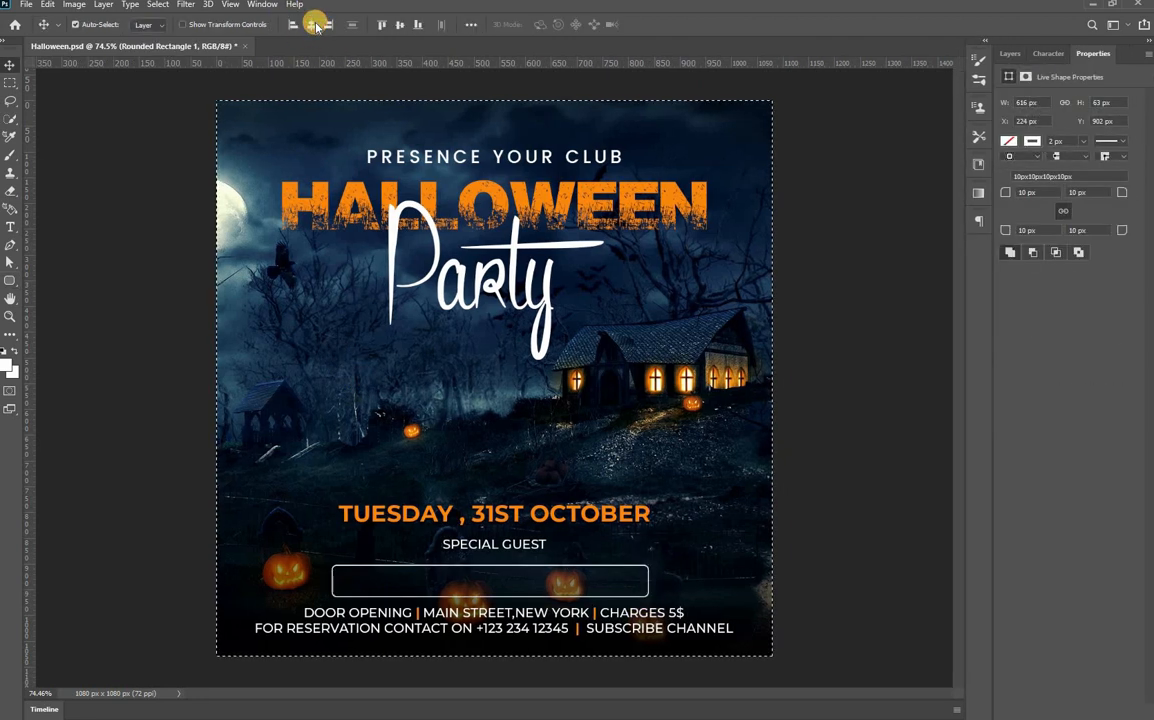
{"action": "key", "text": "ctrl+f"}
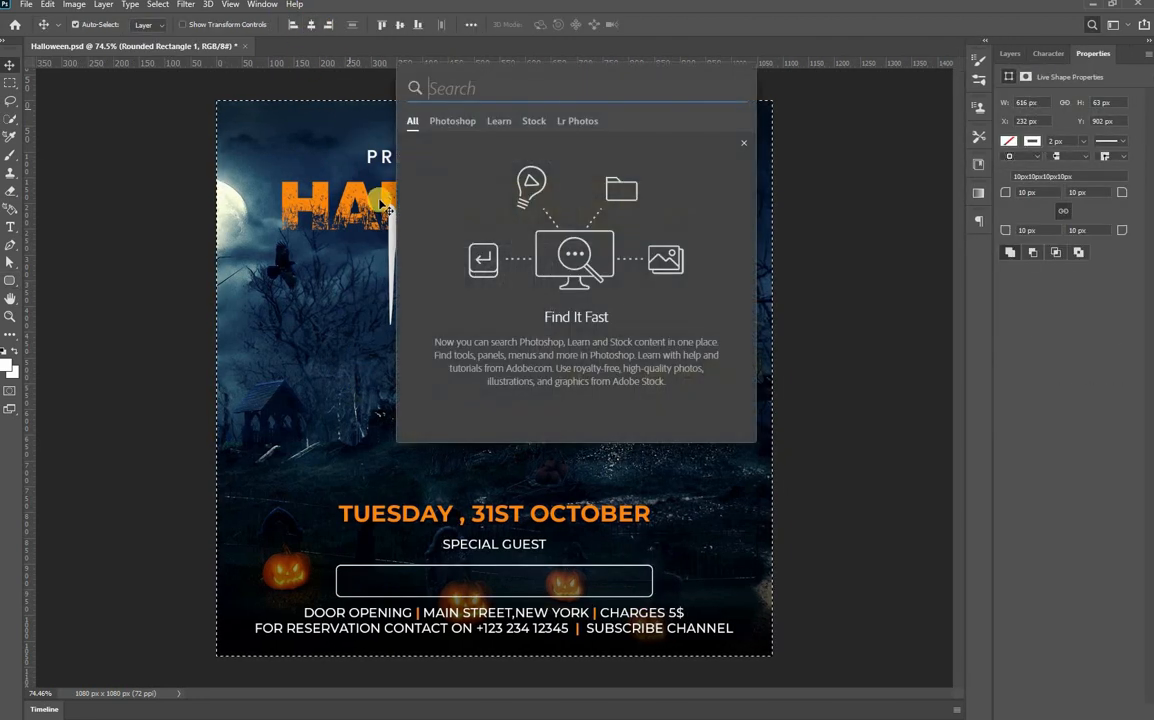
{"action": "key", "text": "ctrl+d"}
Step: Widen the rounded rectangle symmetrically and reduce its height, to about 696 × 56 px
{"action": "key", "text": "ctrl+t"}
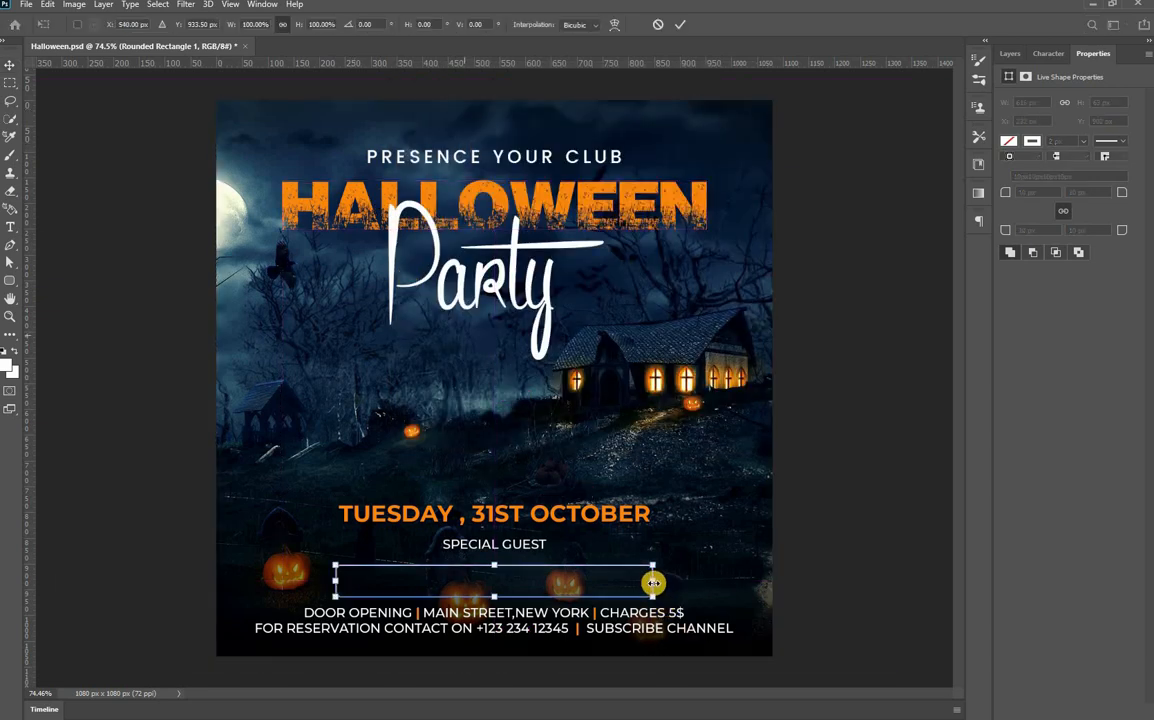
{"action": "left_click_drag", "start_coordinate": [667, 582], "coordinate": [687, 582]}
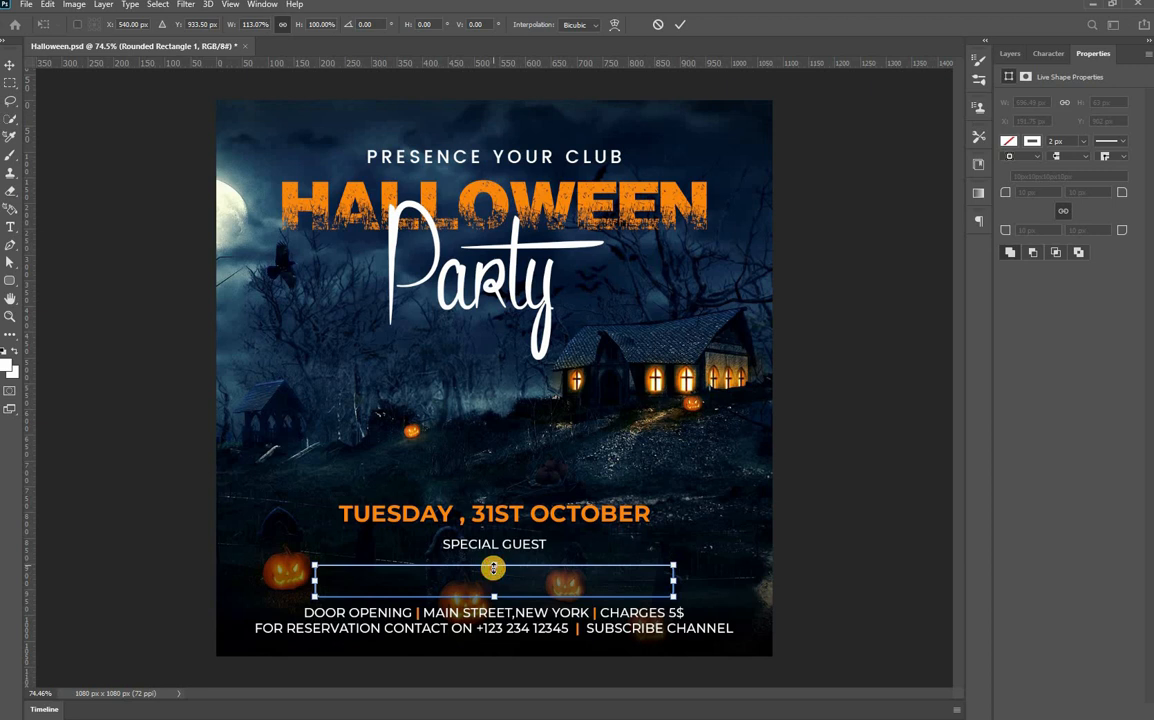
{"action": "left_click_drag", "start_coordinate": [493, 567], "coordinate": [493, 569]}
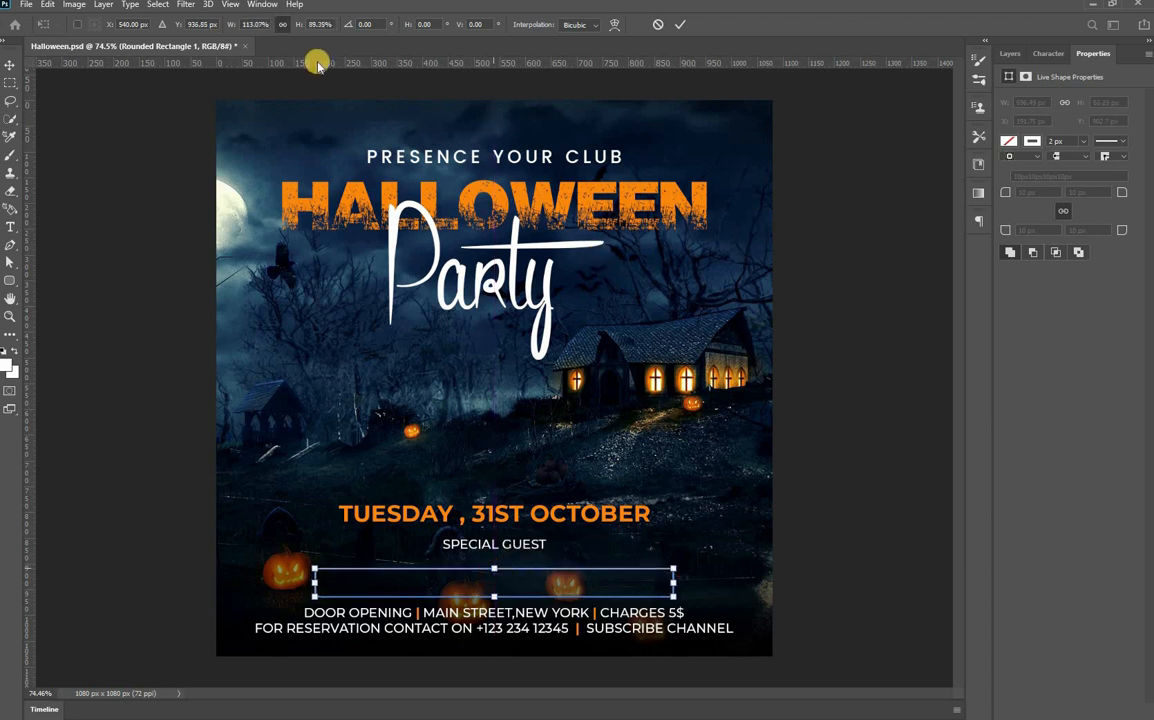
{"action": "key", "text": "Return"}
Step: Align the resized rounded rectangle to the canvas's horizontal center and nudge it up about 7 px
{"action": "left_click", "coordinate": [314, 24]}
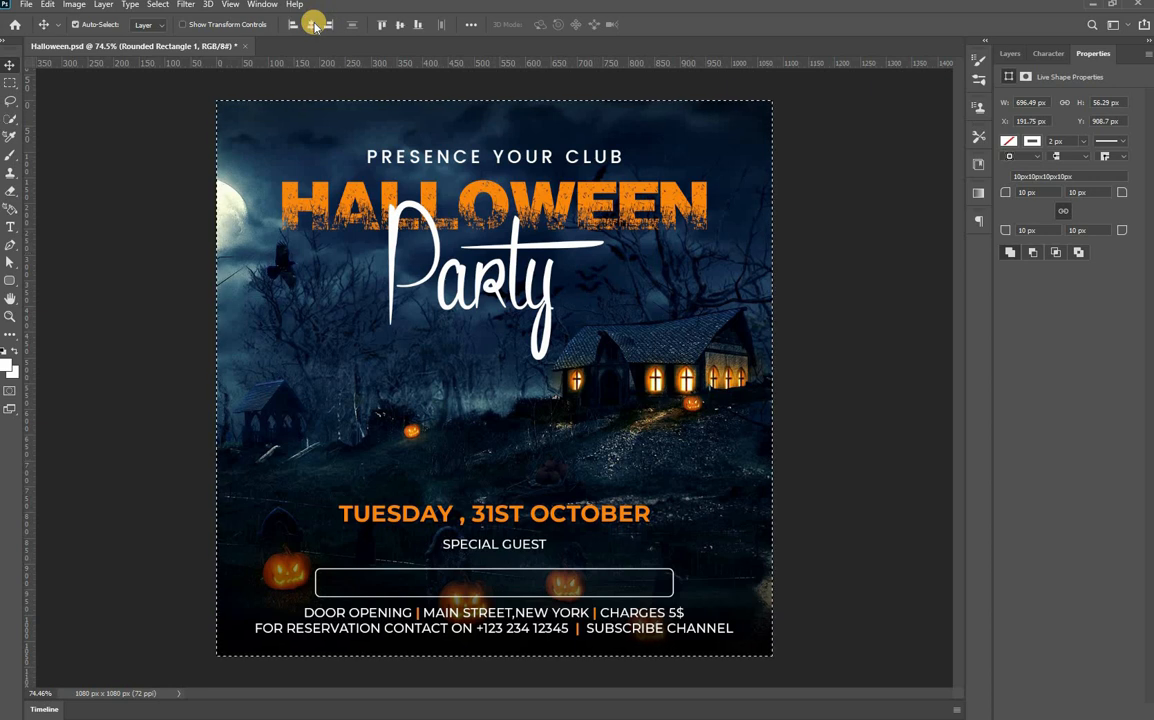
{"action": "key", "text": "Up"}
{"action": "key", "text": "Up"}
{"action": "key", "text": "Up"}
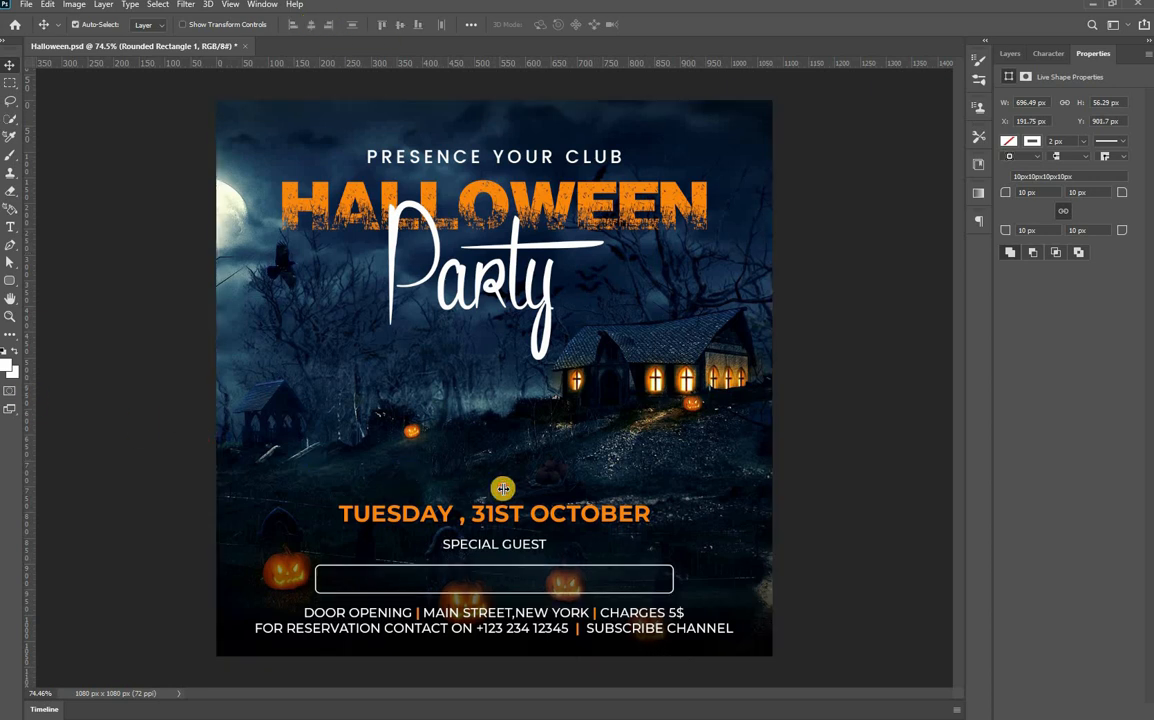
Step: Place a vertical guide at the canvas center and draw a 54 px vertical divider line along it inside the rounded rectangle
{"action": "left_click_drag", "start_coordinate": [507, 489], "coordinate": [492, 489]}
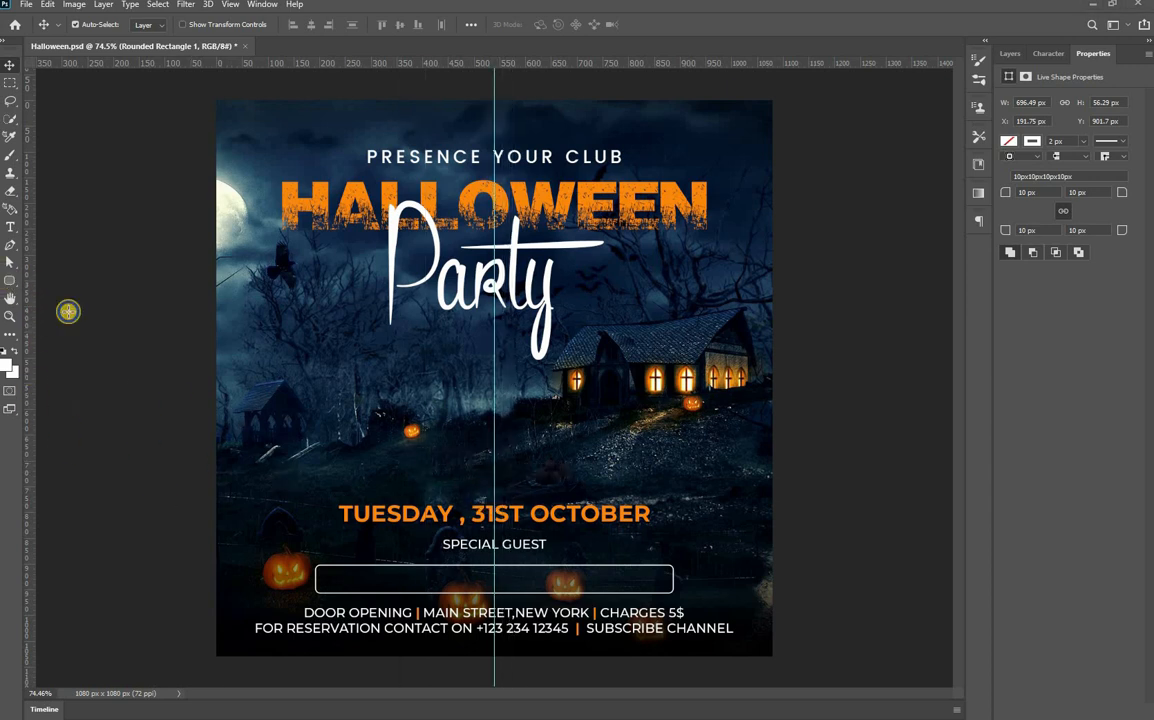
{"action": "key", "text": "u"}
{"action": "right_click", "coordinate": [10, 281]}
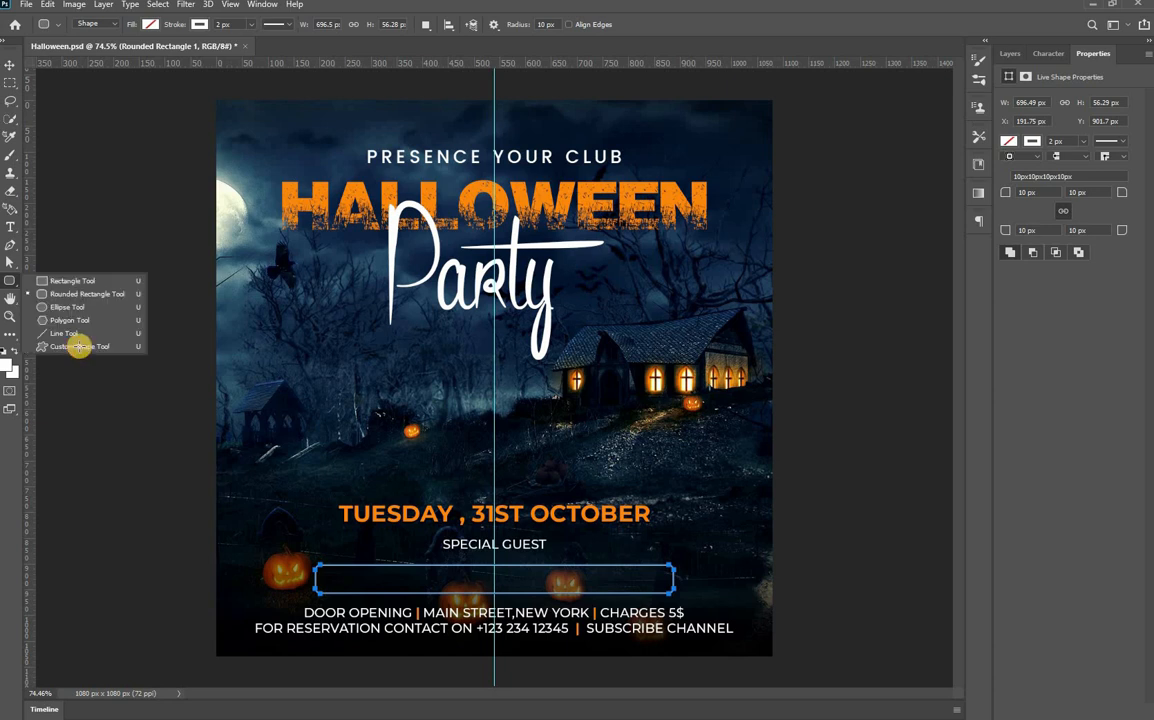
{"action": "left_click", "coordinate": [75, 335]}
{"action": "scroll", "coordinate": [524, 585], "scroll_direction": "up", "scroll_amount": 4}
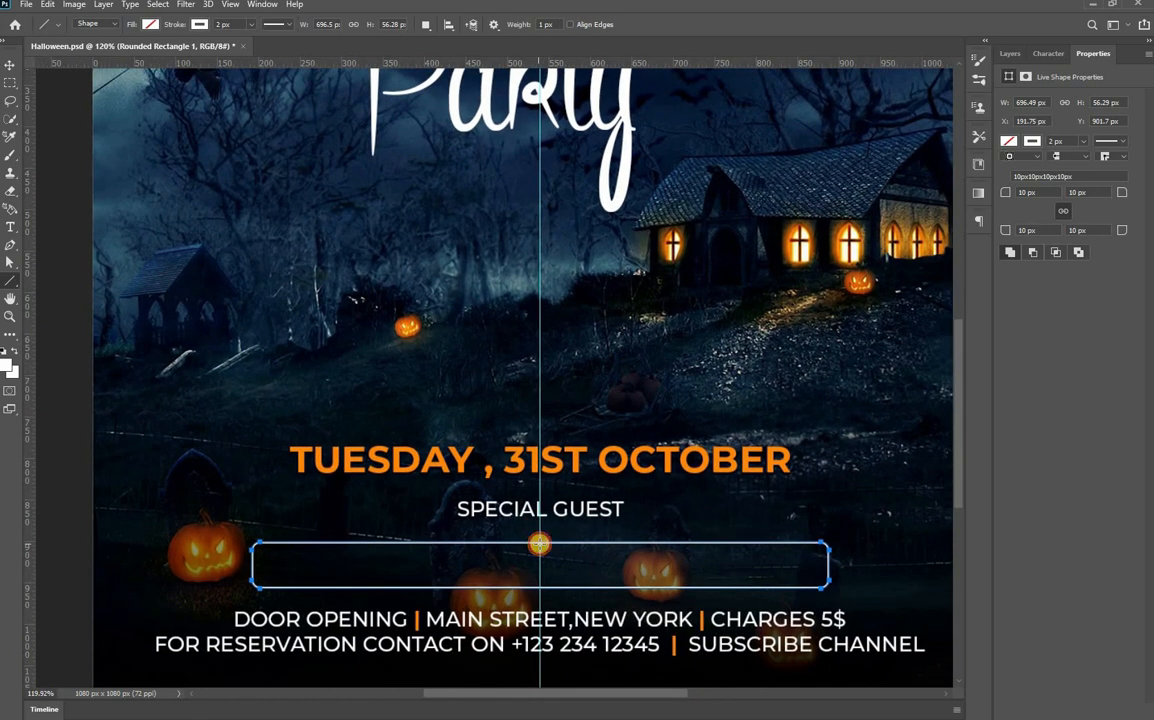
{"action": "left_click_drag", "start_coordinate": [540, 543], "coordinate": [540, 587]}
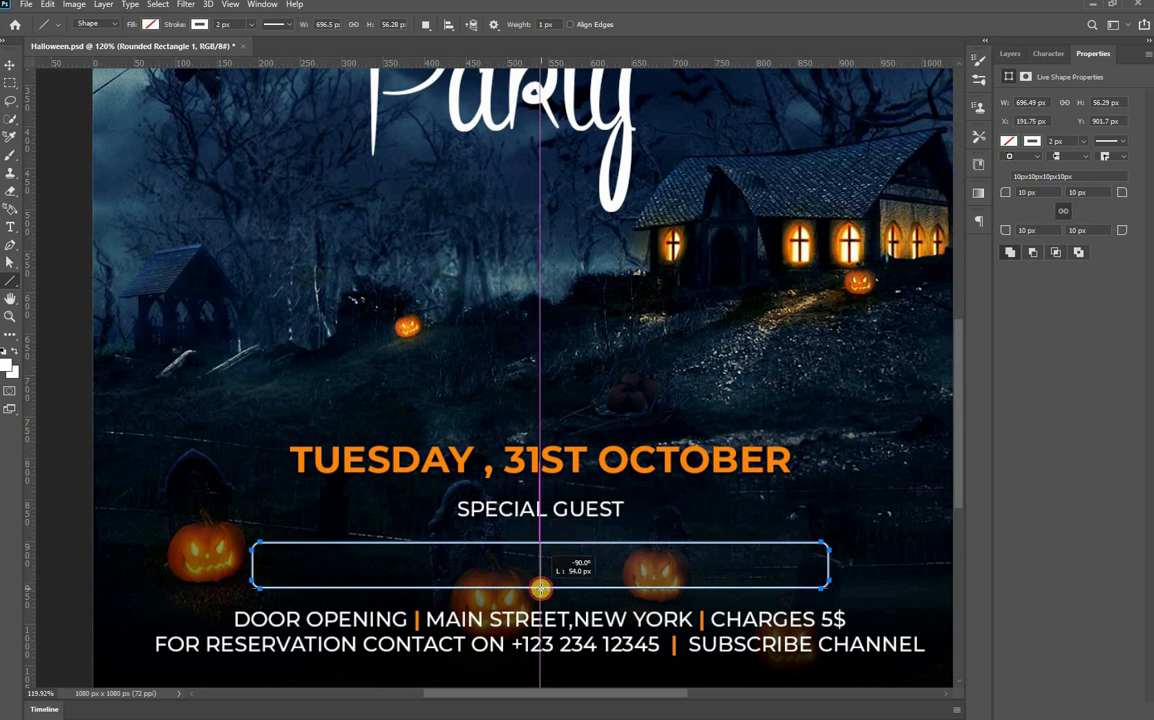
{"action": "left_click_drag", "start_coordinate": [540, 588], "coordinate": [540, 588]}
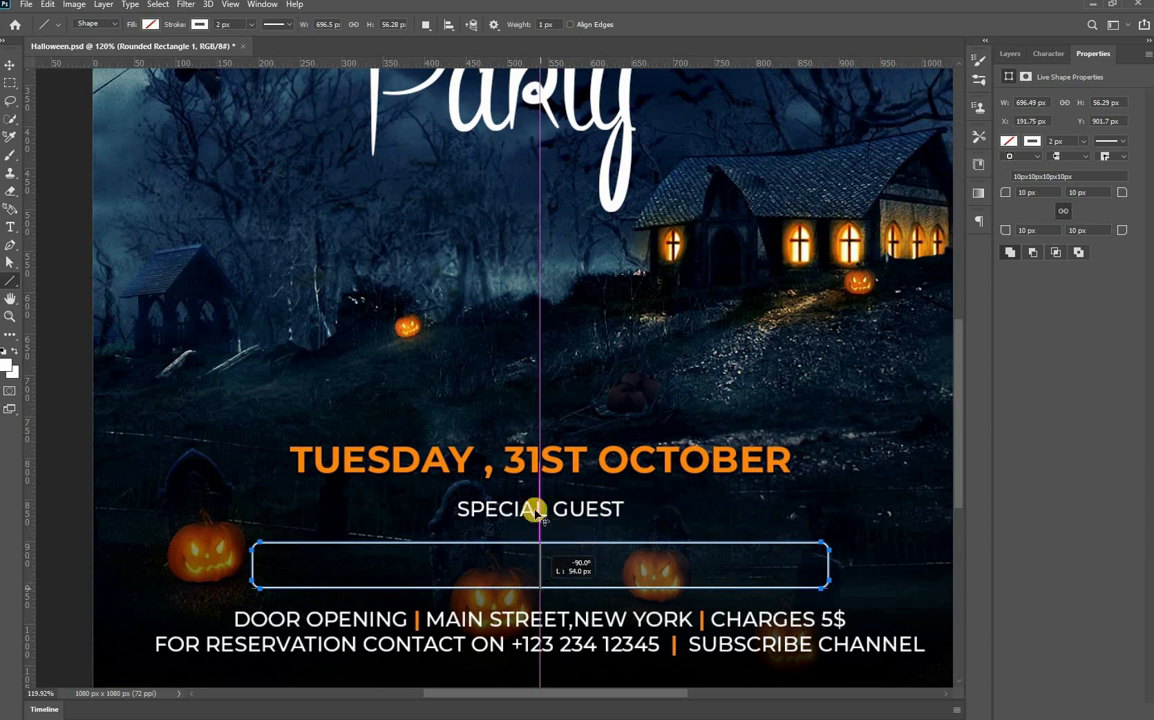
{"action": "key", "text": "v"}
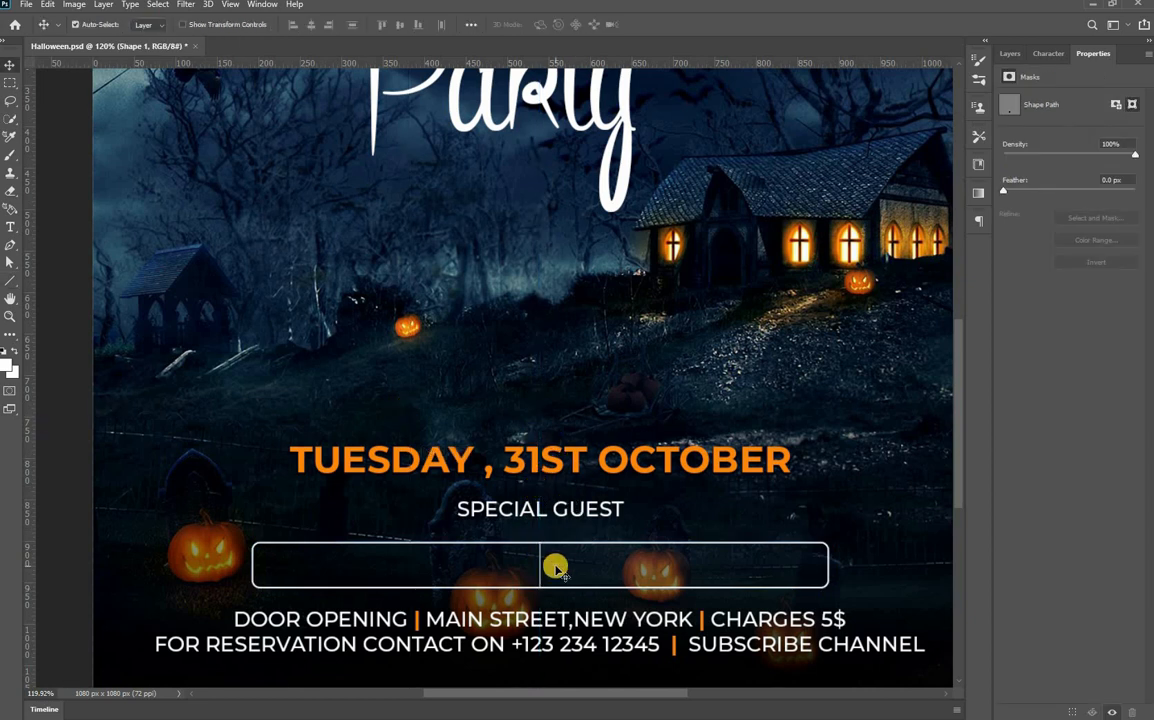
Step: Duplicate the orange date line into the rounded rectangle and replace the copy's text with "Mr Bean"
{"action": "scroll", "coordinate": [440, 445], "scroll_direction": "down", "scroll_amount": 5}
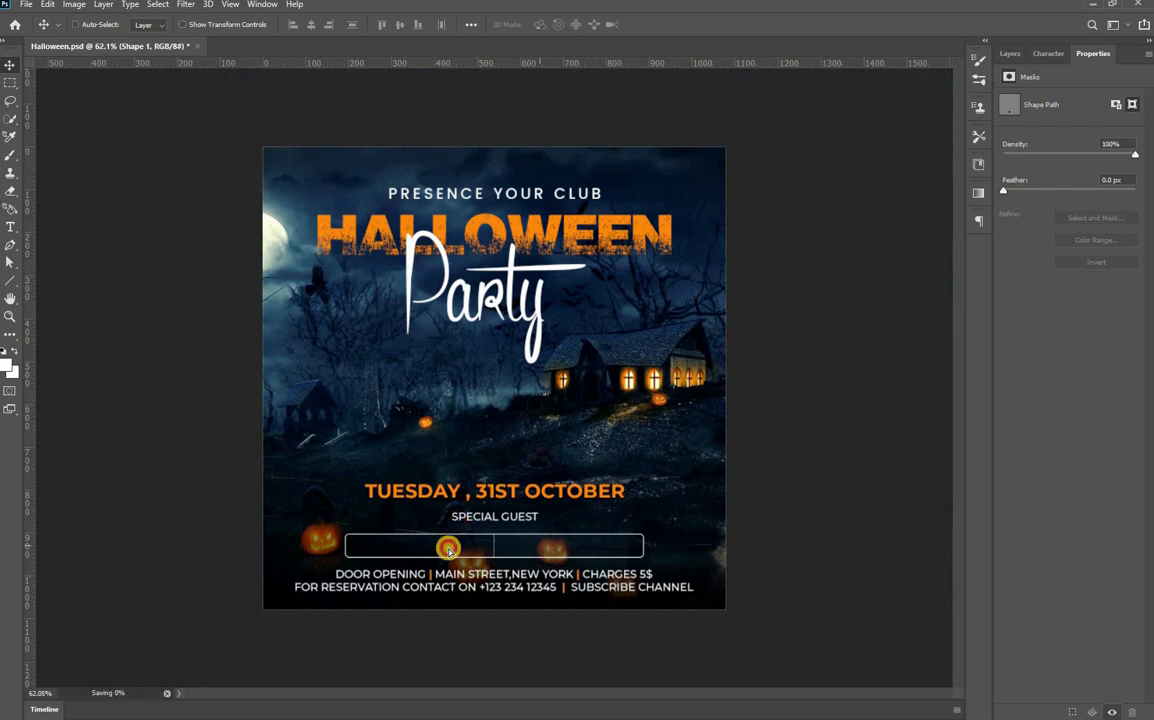
{"action": "left_click_drag", "start_coordinate": [500, 491], "coordinate": [478, 546]}
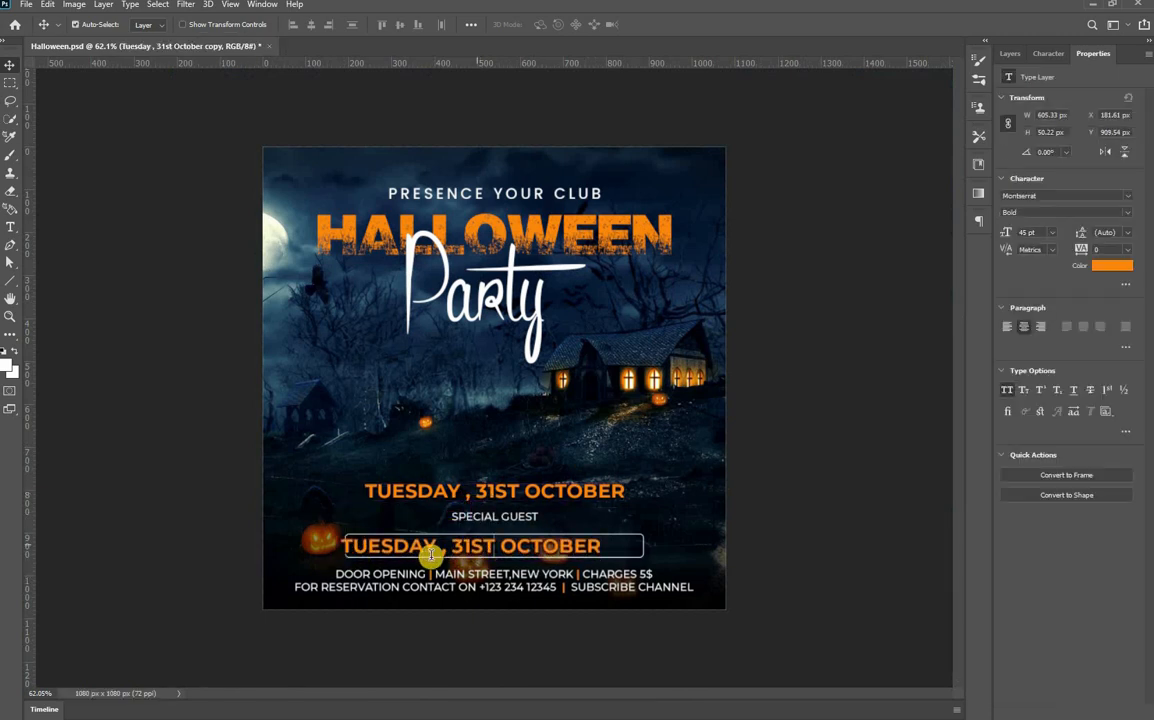
{"action": "double_click", "coordinate": [433, 547]}
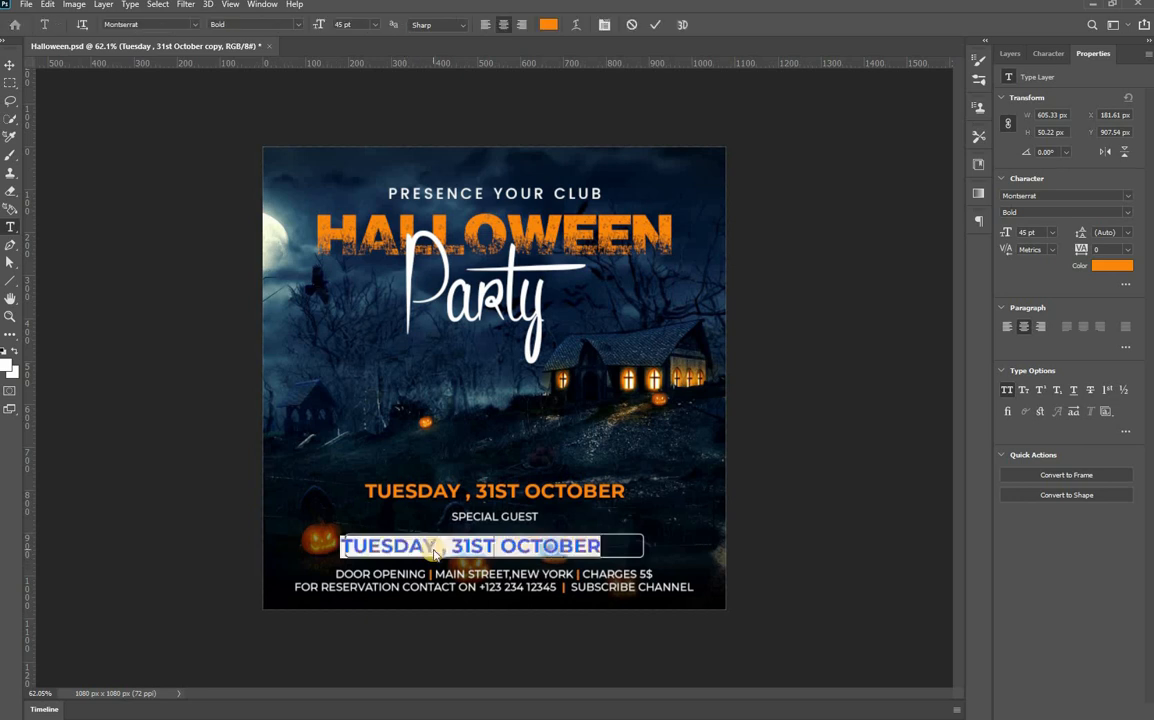
{"action": "type", "text": "MR BEAN"}
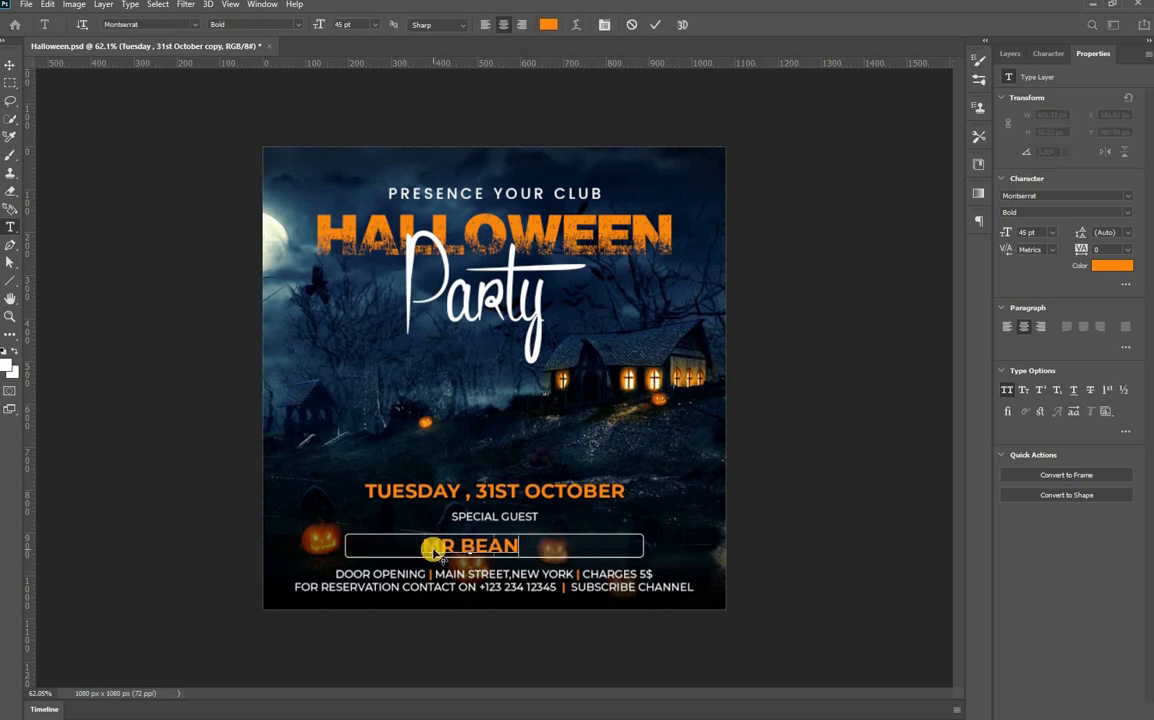
{"action": "key", "text": "ctrl+Return"}
Step: Shift the "Mr Bean" text left to X about 243 px, centering it in the rectangle's left half
{"action": "key", "text": "shift+Left"}
{"action": "key", "text": "shift+Left"}
{"action": "key", "text": "shift+Left"}
{"action": "key", "text": "shift+Left"}
{"action": "key", "text": "shift+Left"}
{"action": "key", "text": "shift+Left"}
{"action": "key", "text": "shift+Left"}
{"action": "key", "text": "shift+Left"}
{"action": "key", "text": "shift+Left"}
{"action": "key", "text": "shift+Left"}
{"action": "key", "text": "shift+Left"}
{"action": "key", "text": "shift+Left"}
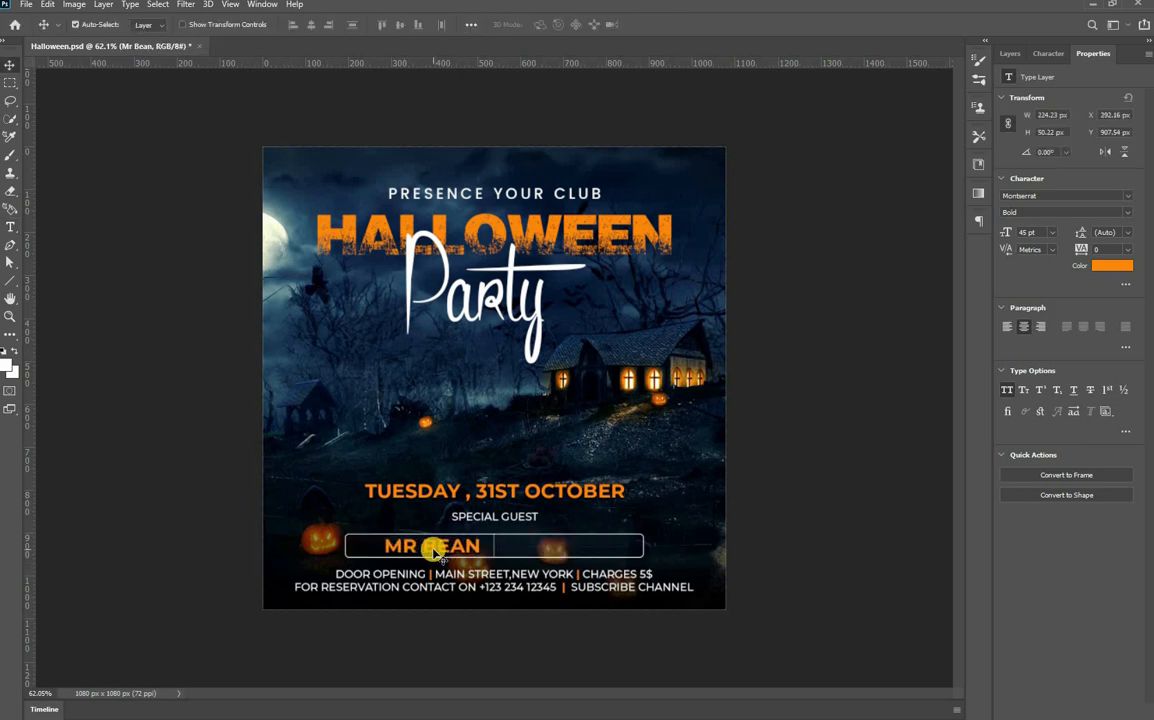
{"action": "key", "text": "Left"}
{"action": "key", "text": "Left"}
{"action": "key", "text": "Left"}
{"action": "key", "text": "Left"}
{"action": "key", "text": "Left"}
{"action": "key", "text": "Left"}
{"action": "key", "text": "Left"}
{"action": "key", "text": "Left"}
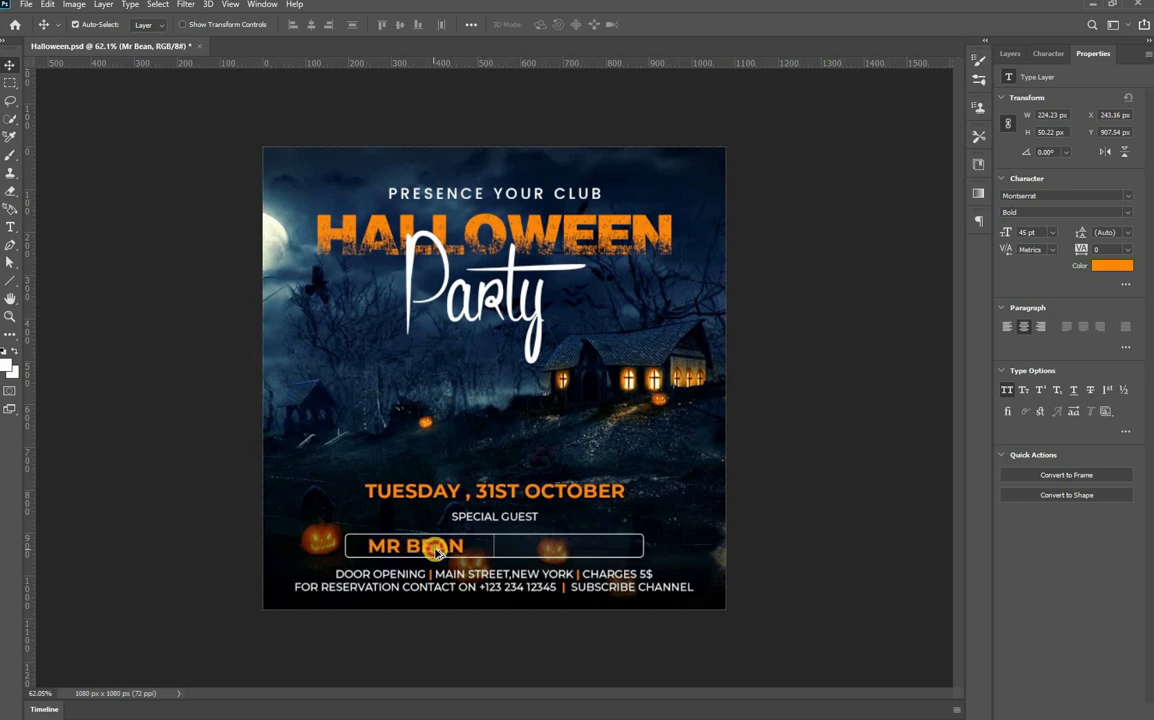
Step: Duplicate the "Mr Bean" text into the rectangle's right half and change the copy's text to "Senorita"
{"action": "mouse_move", "coordinate": [576, 555]}
{"action": "left_mouse_down"}
{"action": "mouse_move", "coordinate": [592, 551]}
{"action": "mouse_move", "coordinate": [571, 546]}
{"action": "left_mouse_up"}
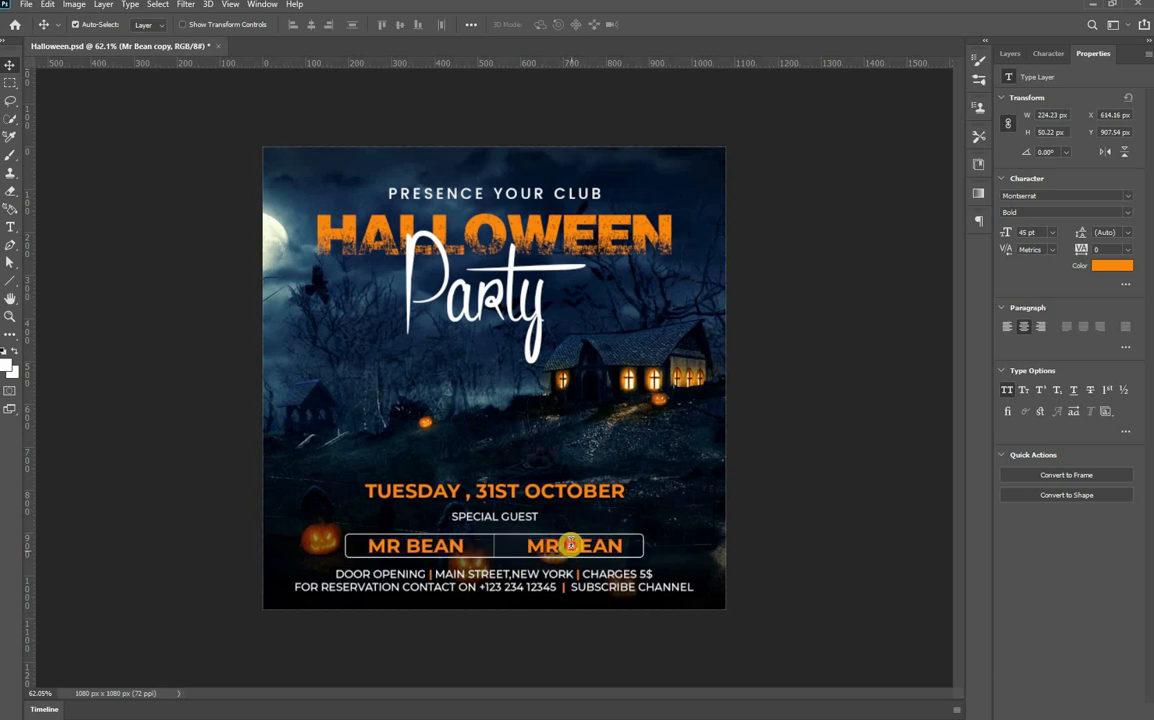
{"action": "double_click", "coordinate": [571, 546]}
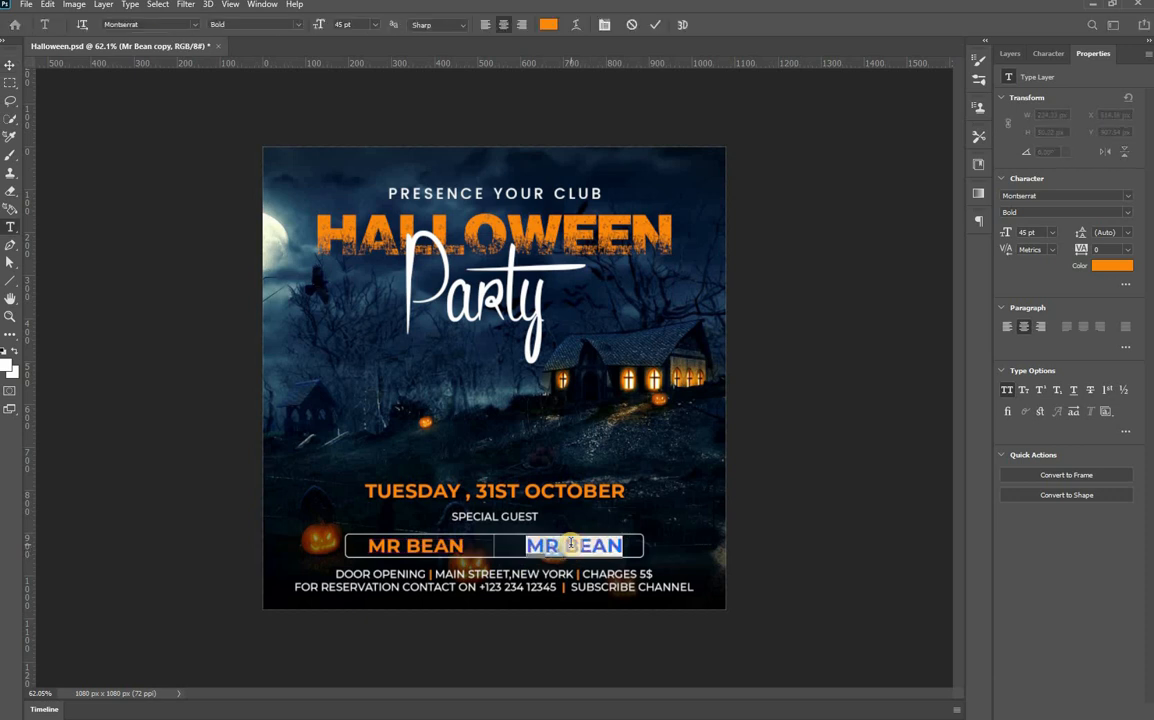
{"action": "key", "text": "BackSpace"}
{"action": "type", "text": "SENORITA"}
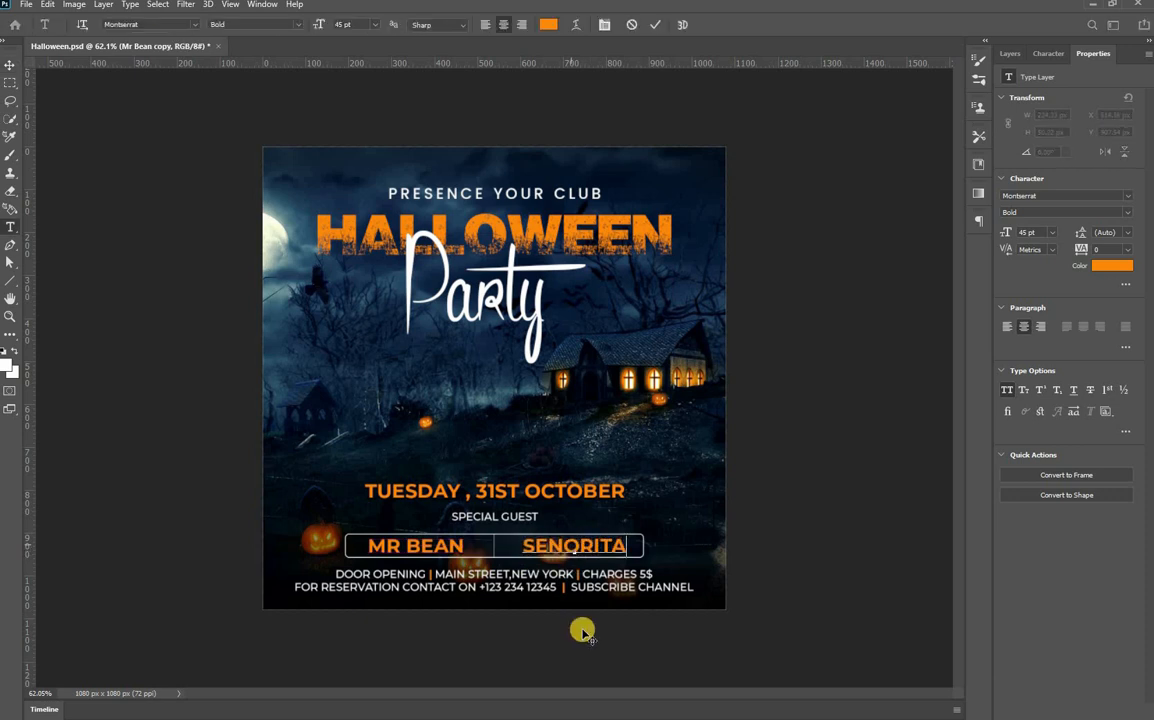
{"action": "key", "text": "ctrl+Return"}
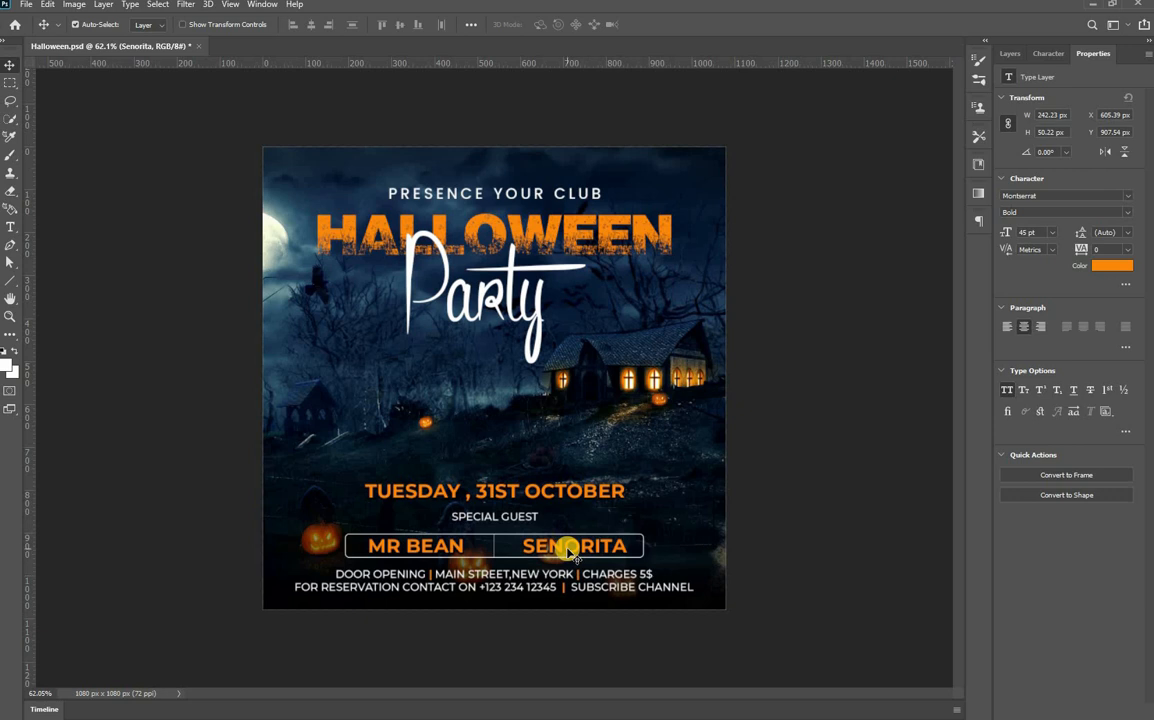
Step: Nudge the "Senorita" text 8 px left to center it in the rectangle's right half
{"action": "key", "text": "Left"}
{"action": "key", "text": "Left"}
{"action": "key", "text": "Left"}
{"action": "key", "text": "Left"}
{"action": "key", "text": "Left"}
{"action": "key", "text": "Left"}
{"action": "key", "text": "Left"}
{"action": "key", "text": "Left"}
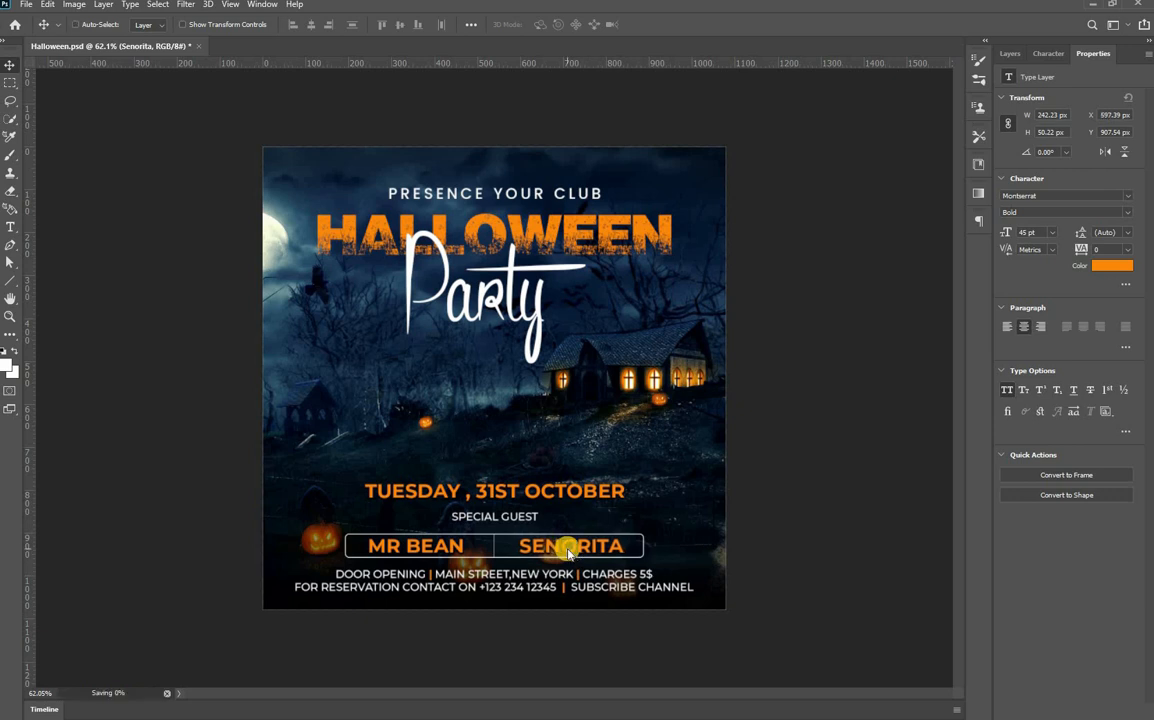